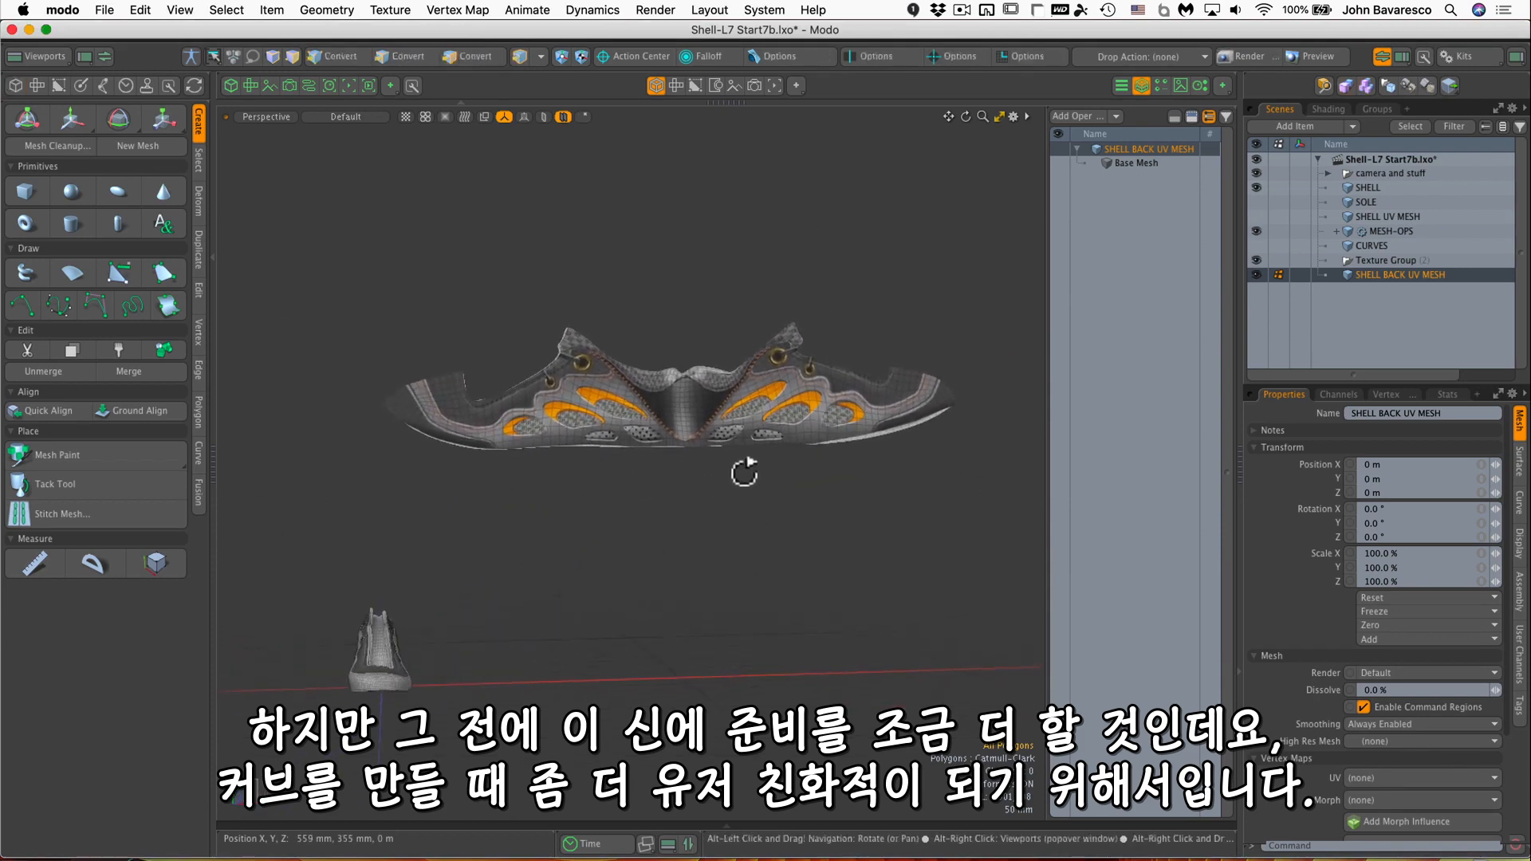
Rename the MESH-OPS mesh item as MESH-OPS Saddle and hide it in the scene.
{"action": "key", "text": "3"}
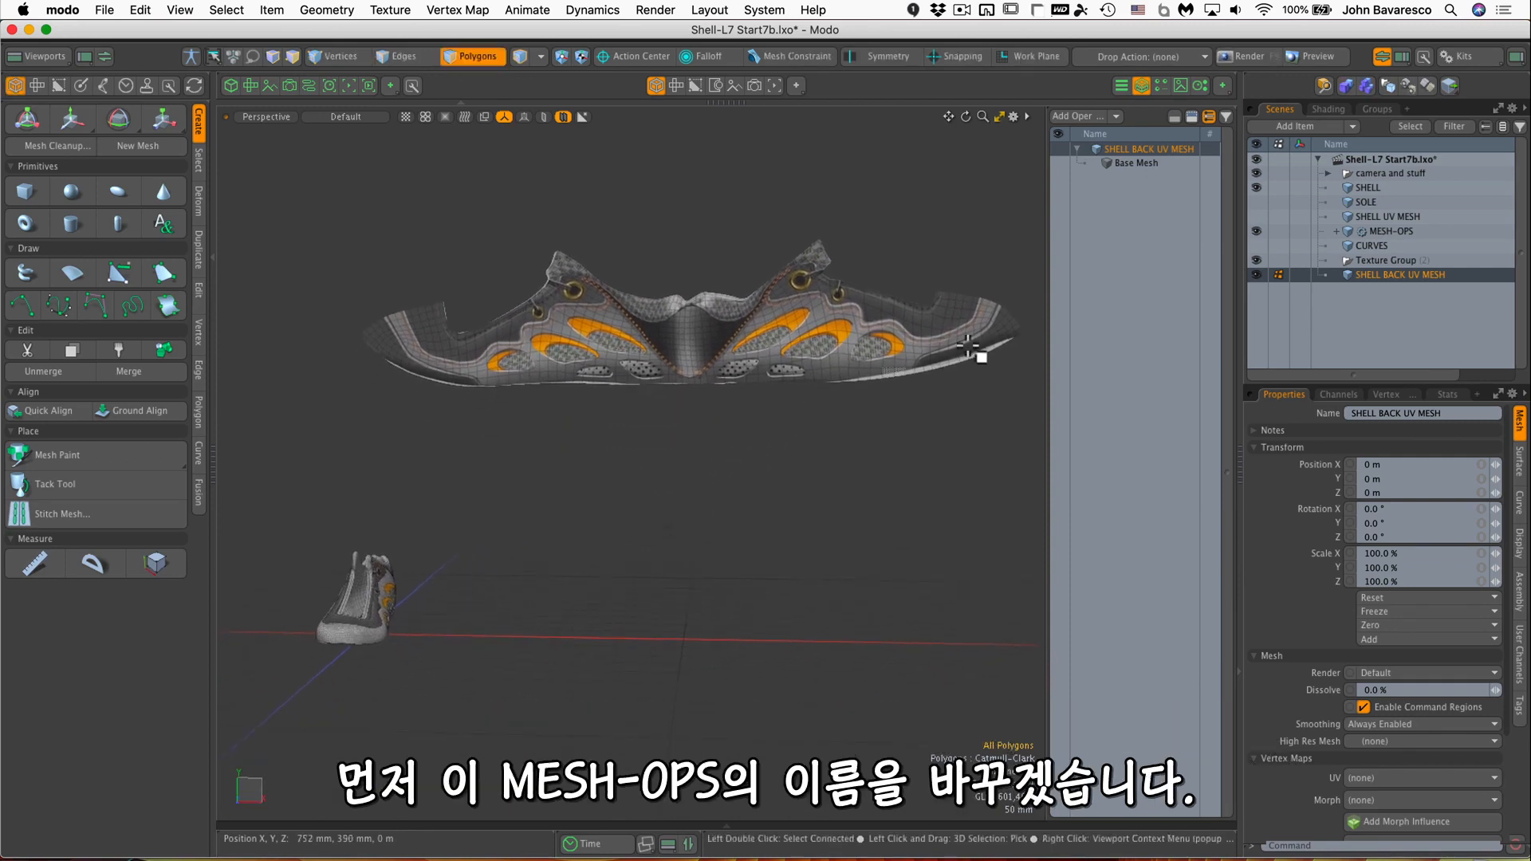
{"action": "left_click", "coordinate": [1394, 230]}
{"action": "left_click", "coordinate": [1418, 412]}
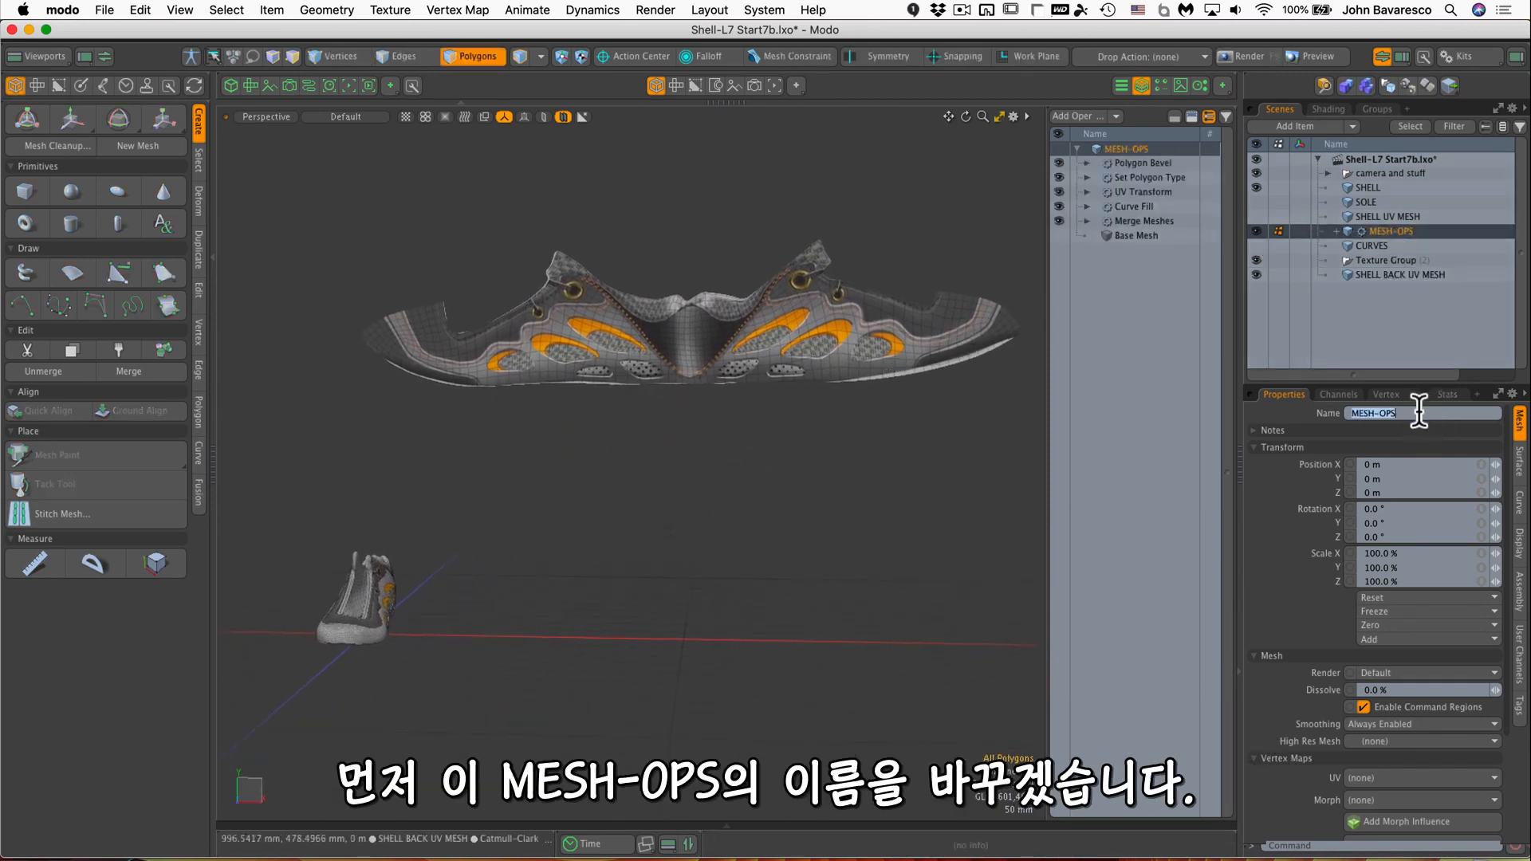
{"action": "double_click", "coordinate": [1418, 411]}
{"action": "left_click", "coordinate": [1418, 412]}
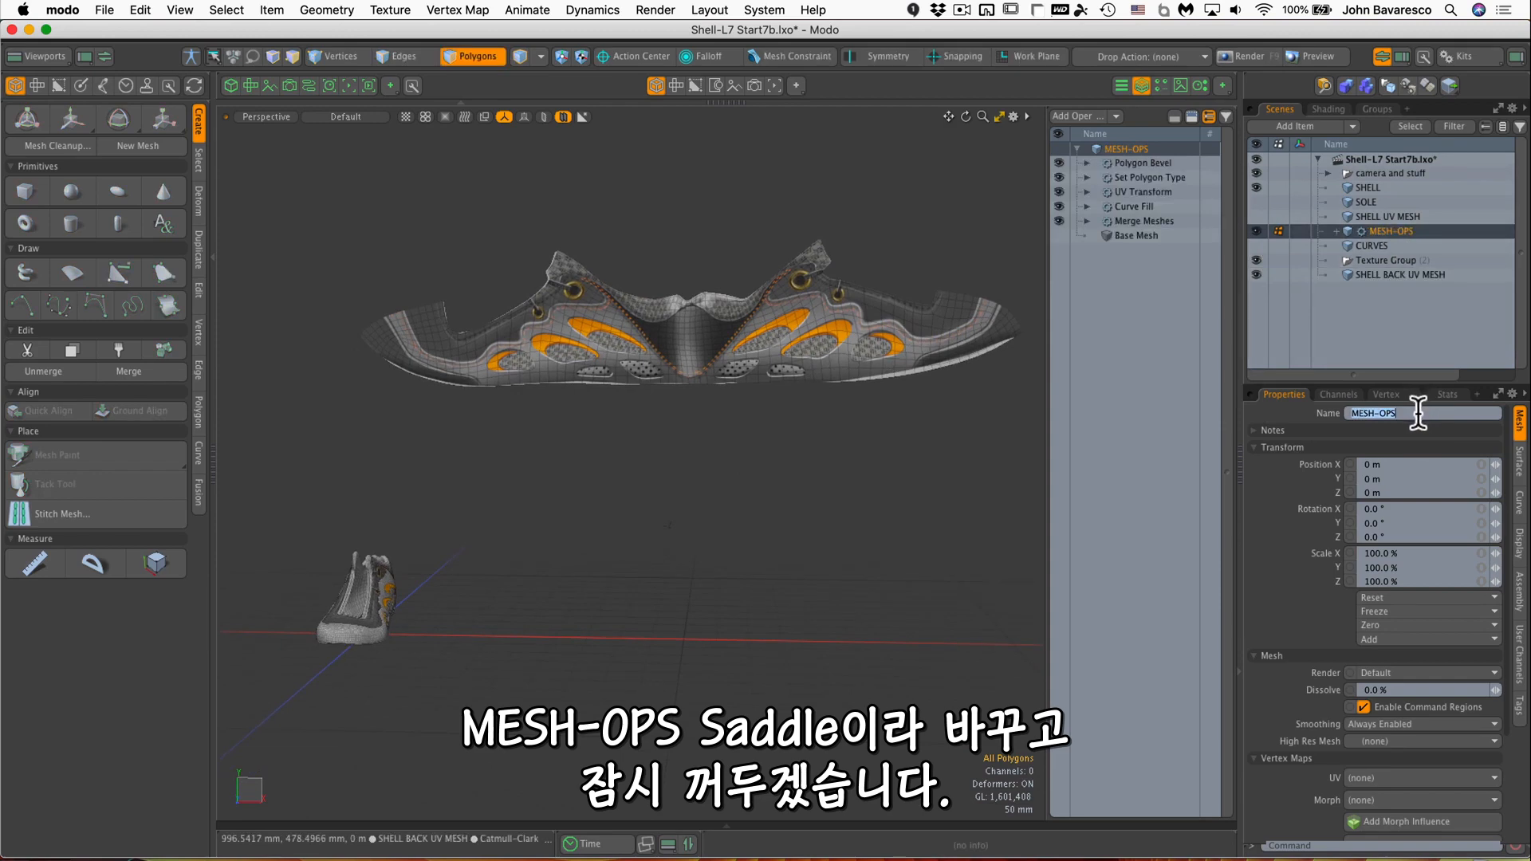
{"action": "type", "text": "Saddle"}
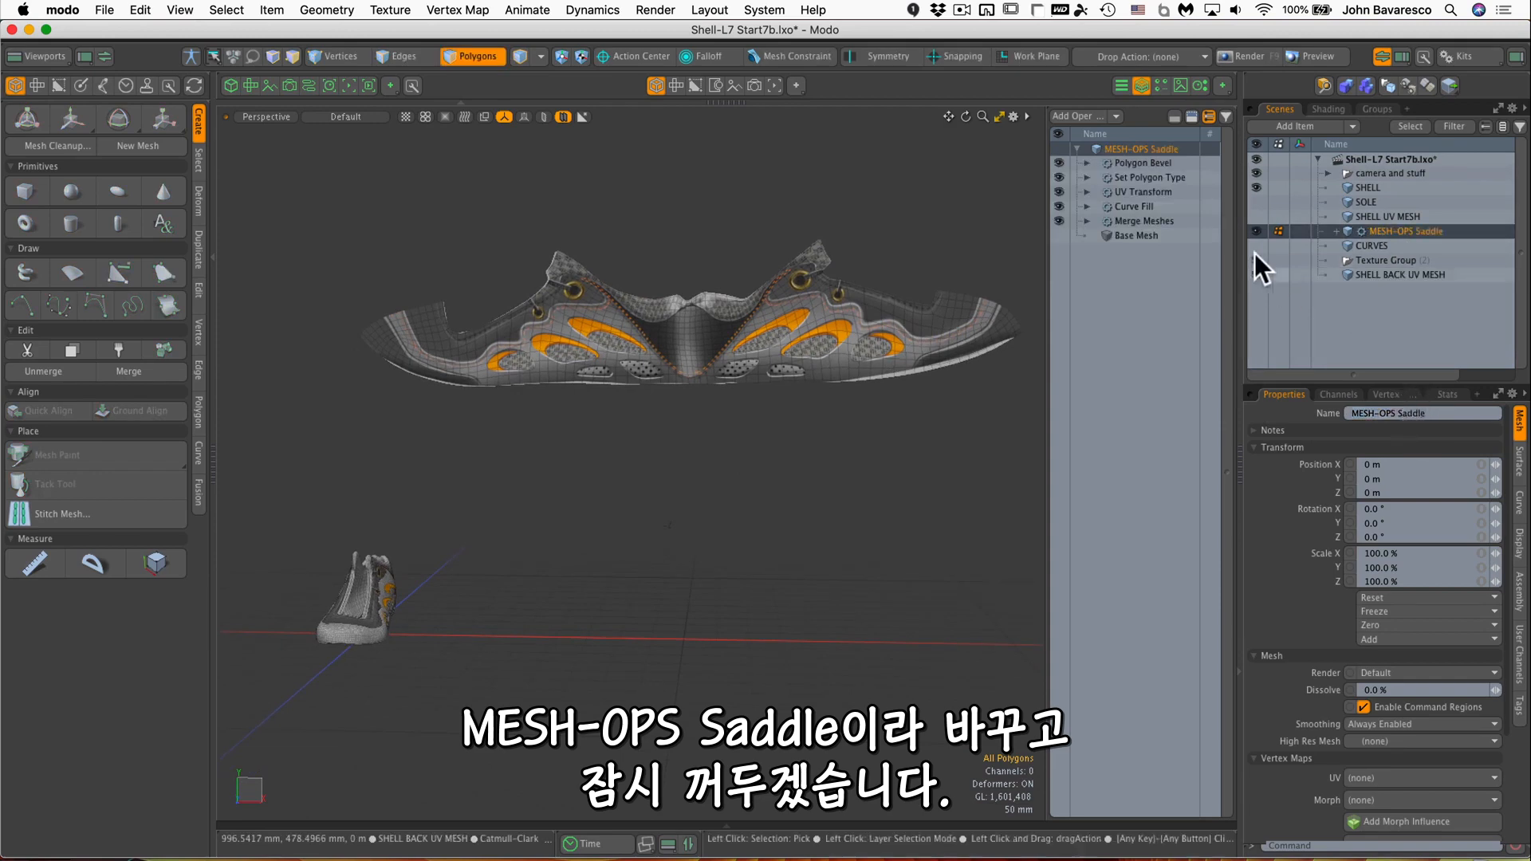
{"action": "left_click", "coordinate": [1257, 231]}
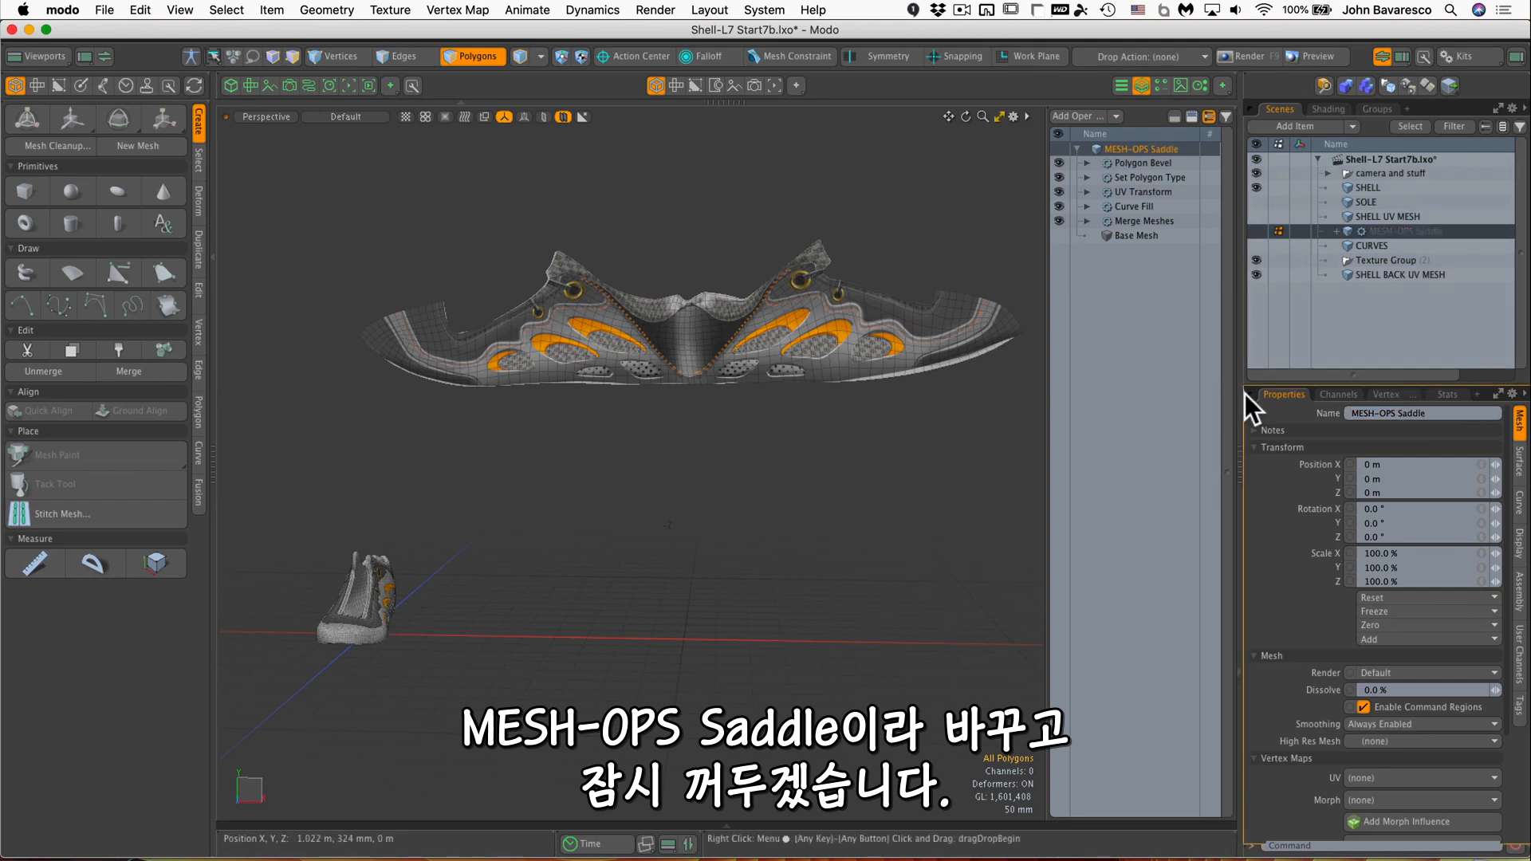
Rename the CURVES mesh item as CURVES saddle.
{"action": "left_click", "coordinate": [1367, 246]}
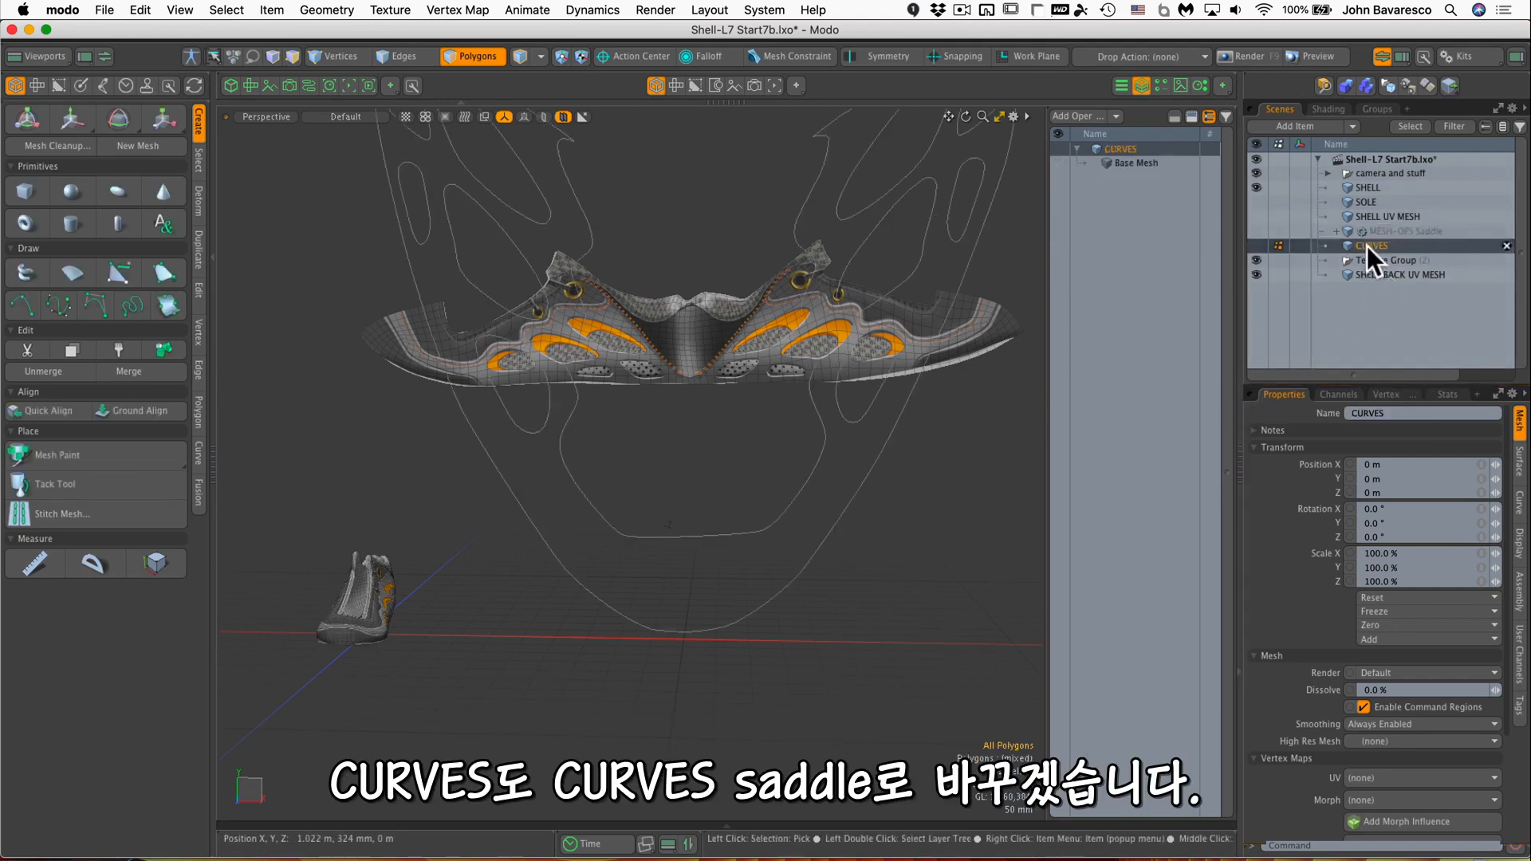
{"action": "left_click", "coordinate": [1392, 413]}
{"action": "type", "text": "saddle"}
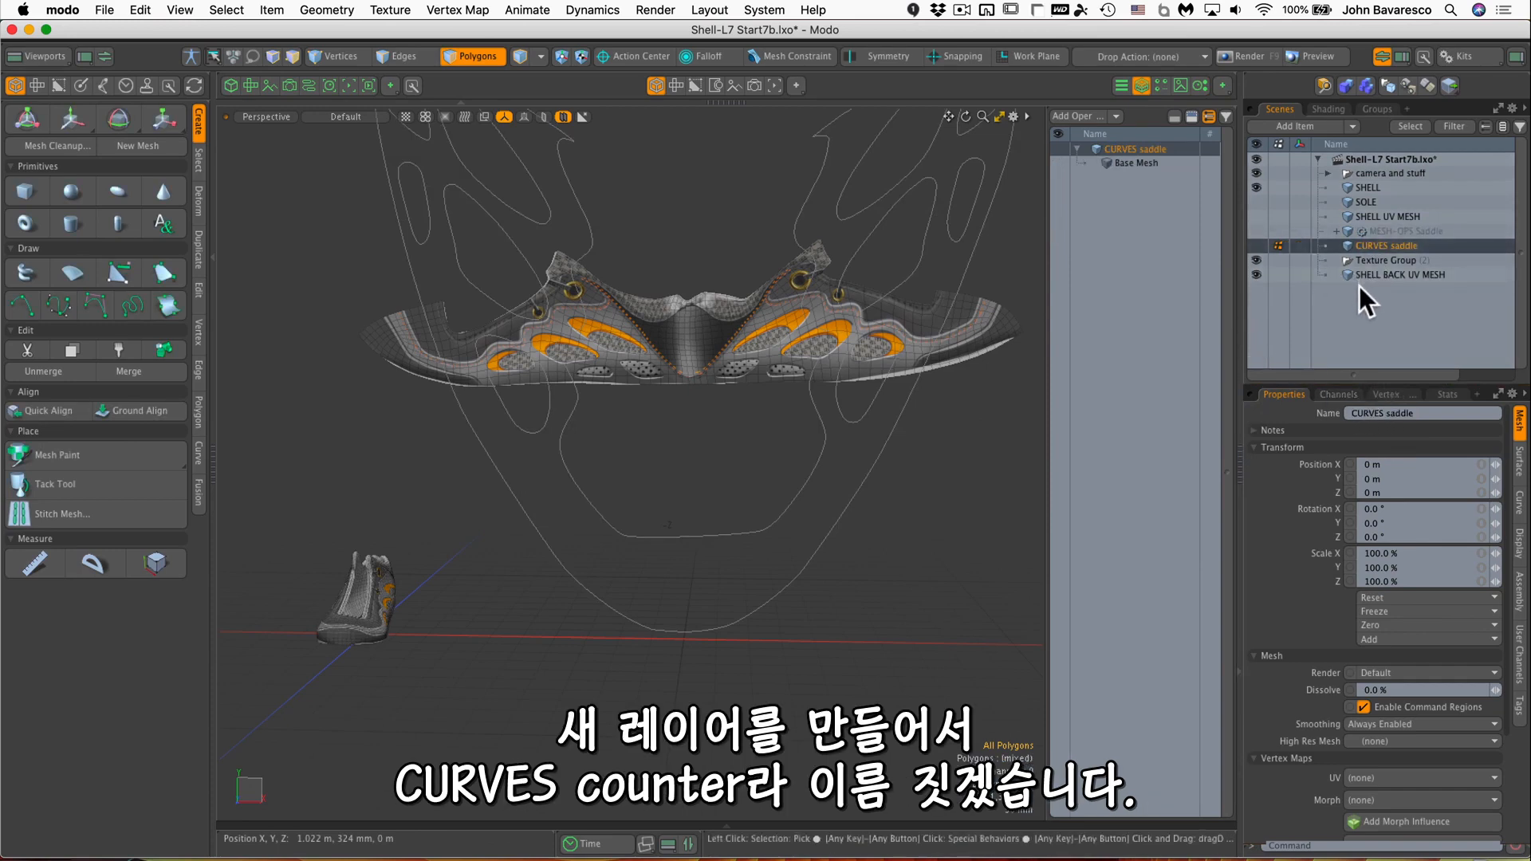
Create a new mesh item and name it CURVES counter.
{"action": "type", "text": "n"}
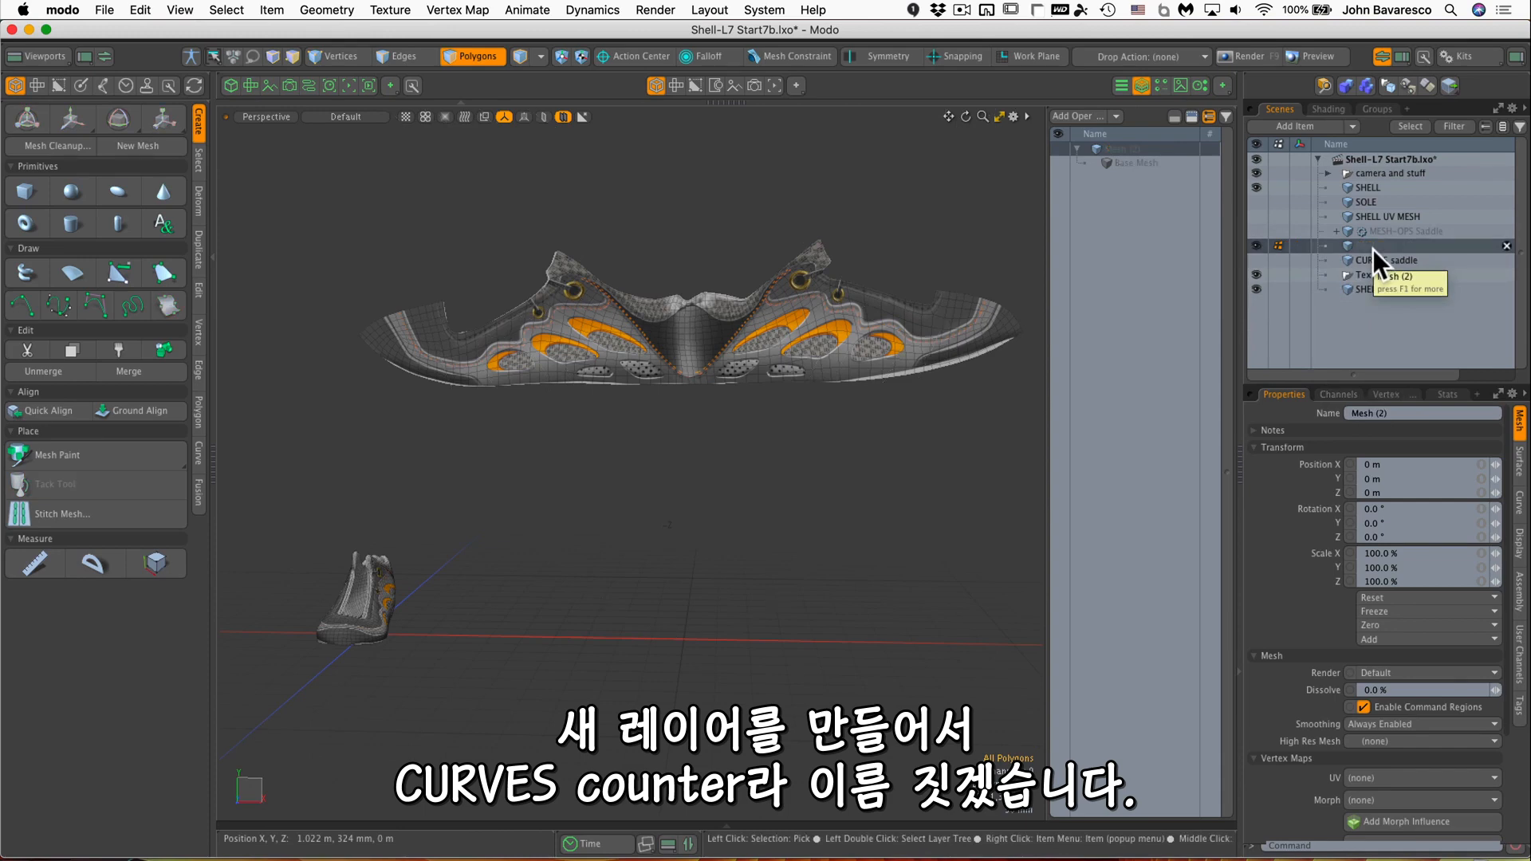
{"action": "left_click", "coordinate": [1401, 413]}
{"action": "type", "text": "CURVES"}
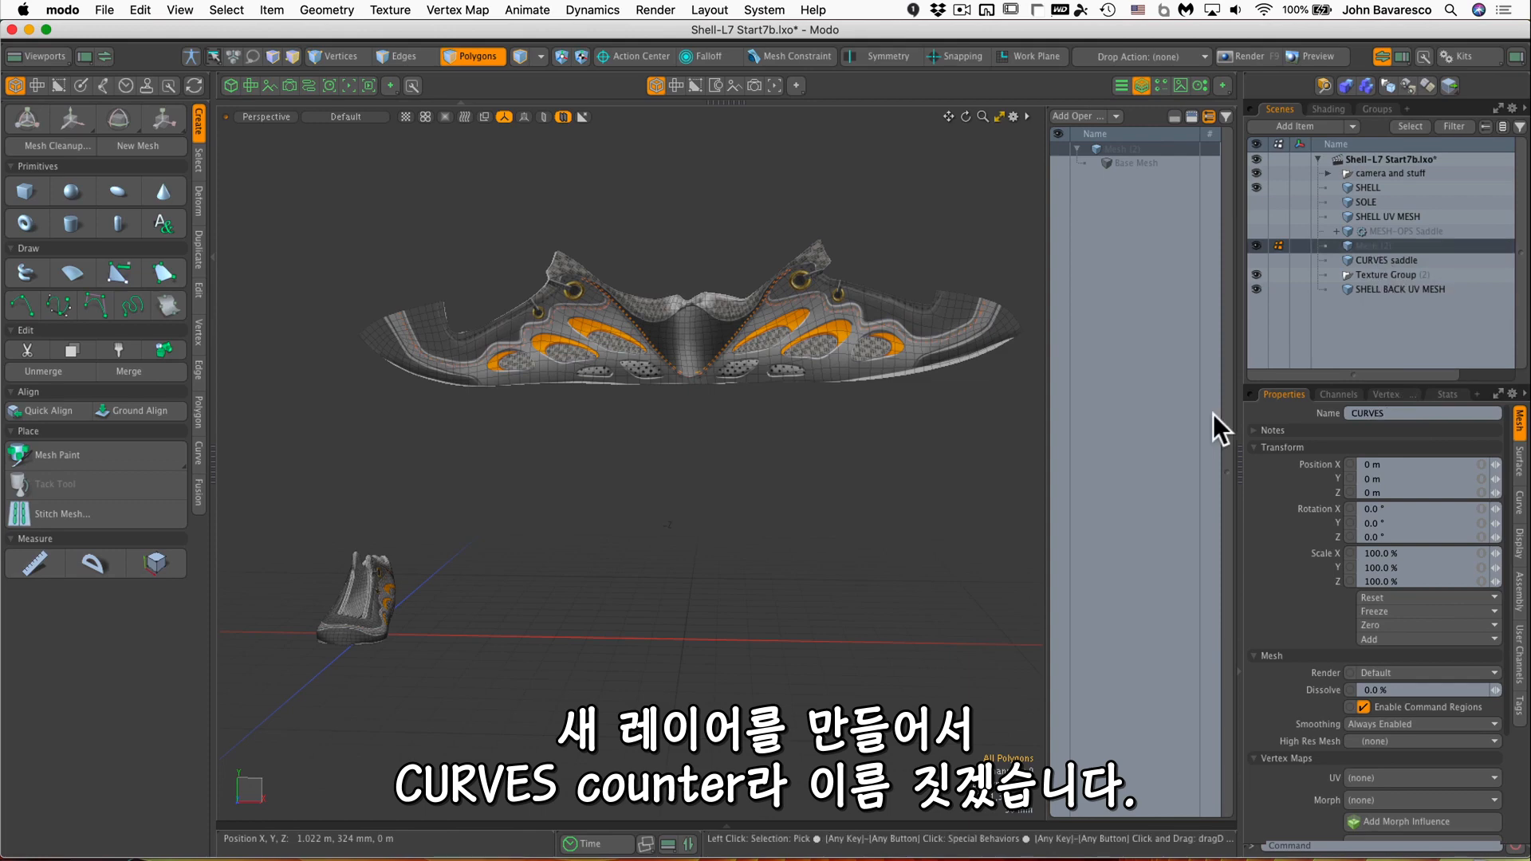
{"action": "type", "text": " counter"}
{"action": "key", "text": "Return"}
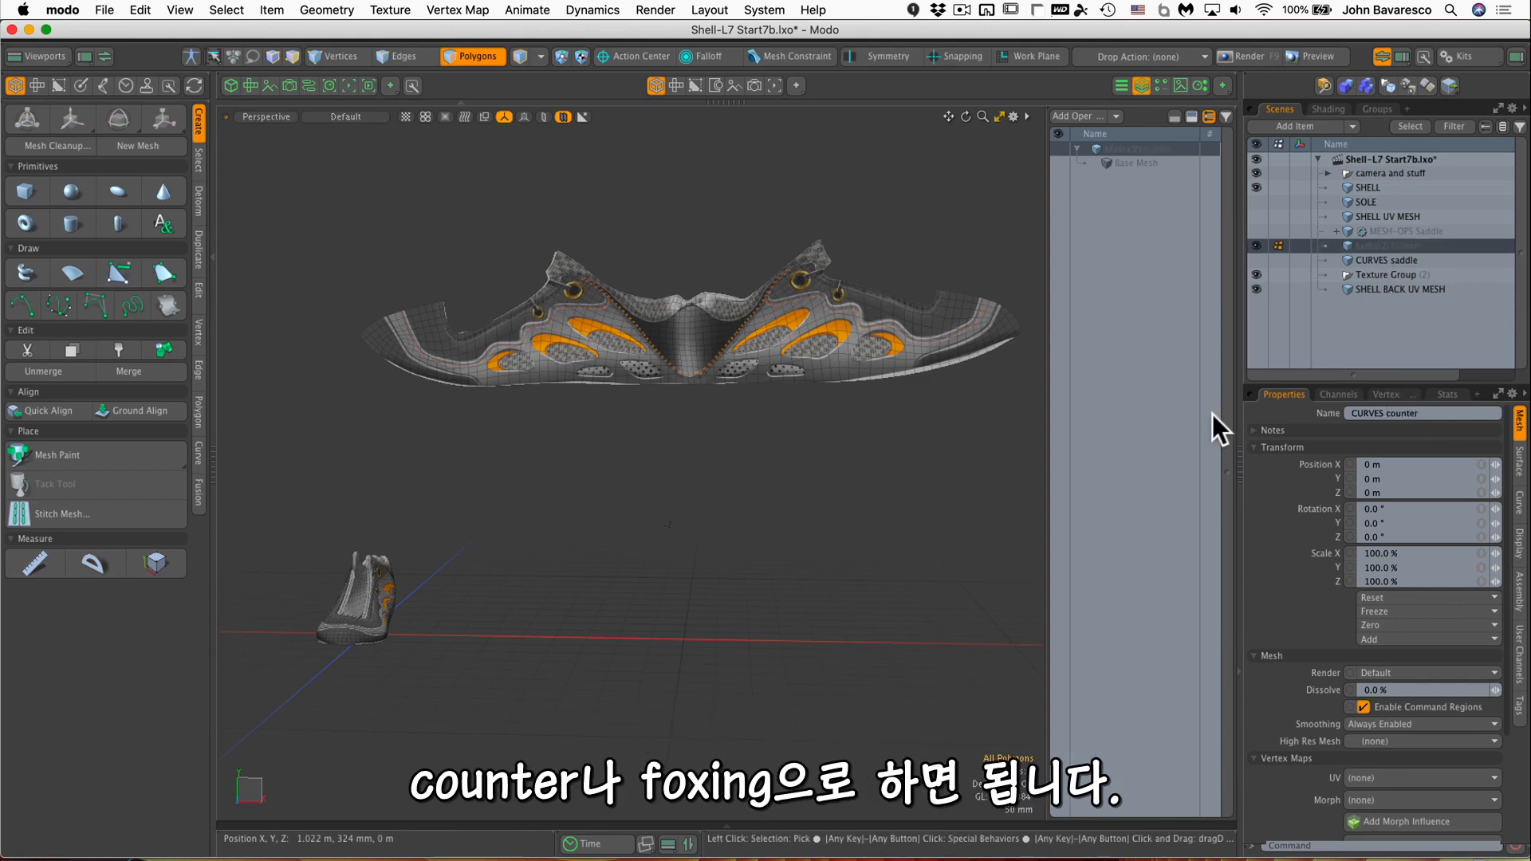
Switch to item selection mode and clear the selection, leaving the shell back mesh unselected.
{"action": "left_click_drag", "start_coordinate": [552, 417], "coordinate": [629, 391], "text": "ctrl+alt"}
{"action": "key", "text": "5"}
{"action": "left_click", "coordinate": [717, 212]}
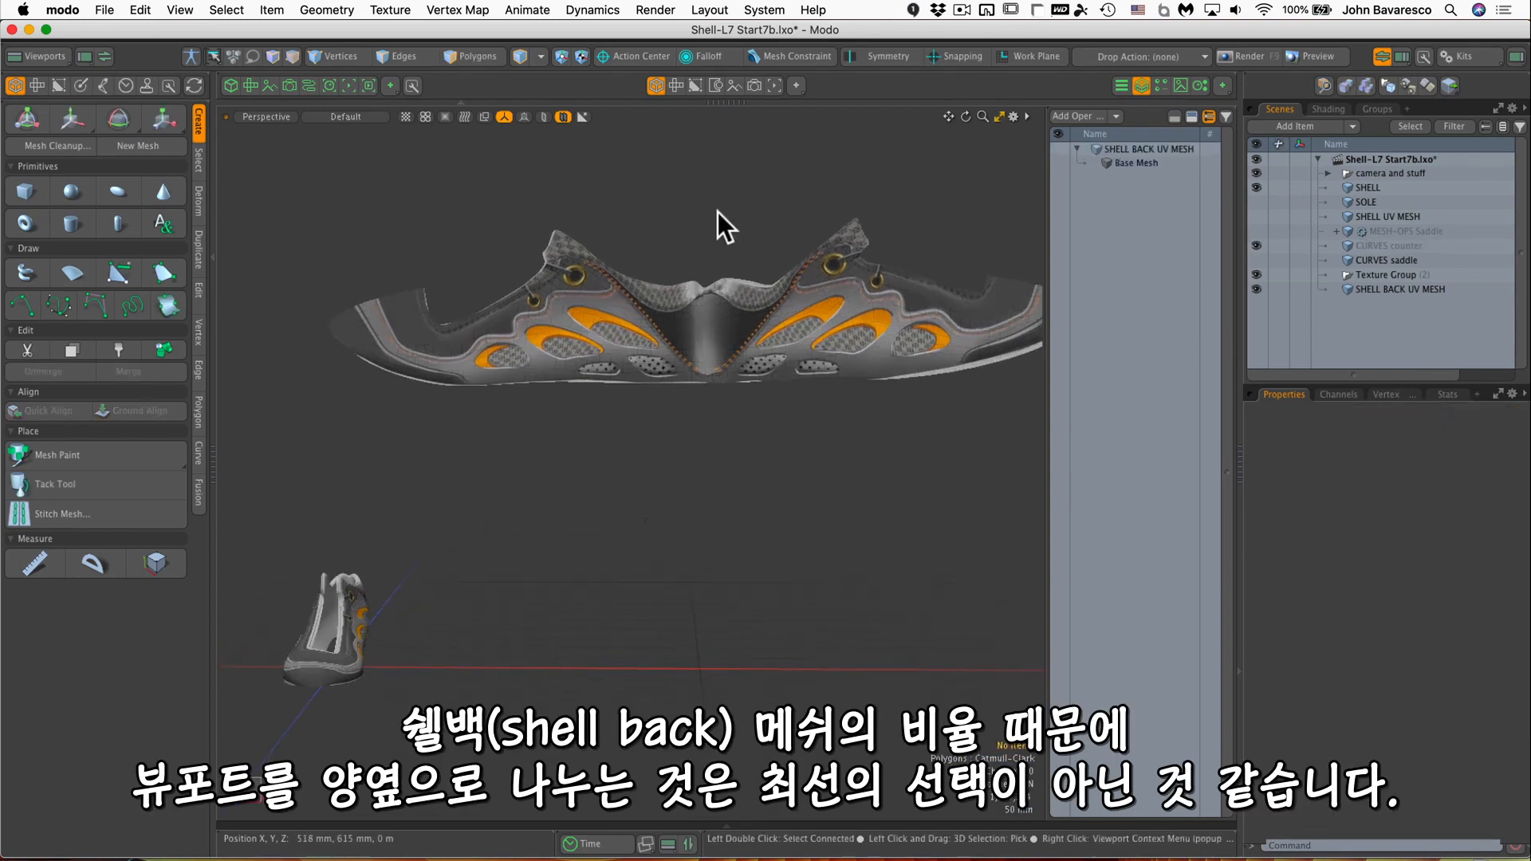
{"action": "left_click", "coordinate": [720, 315]}
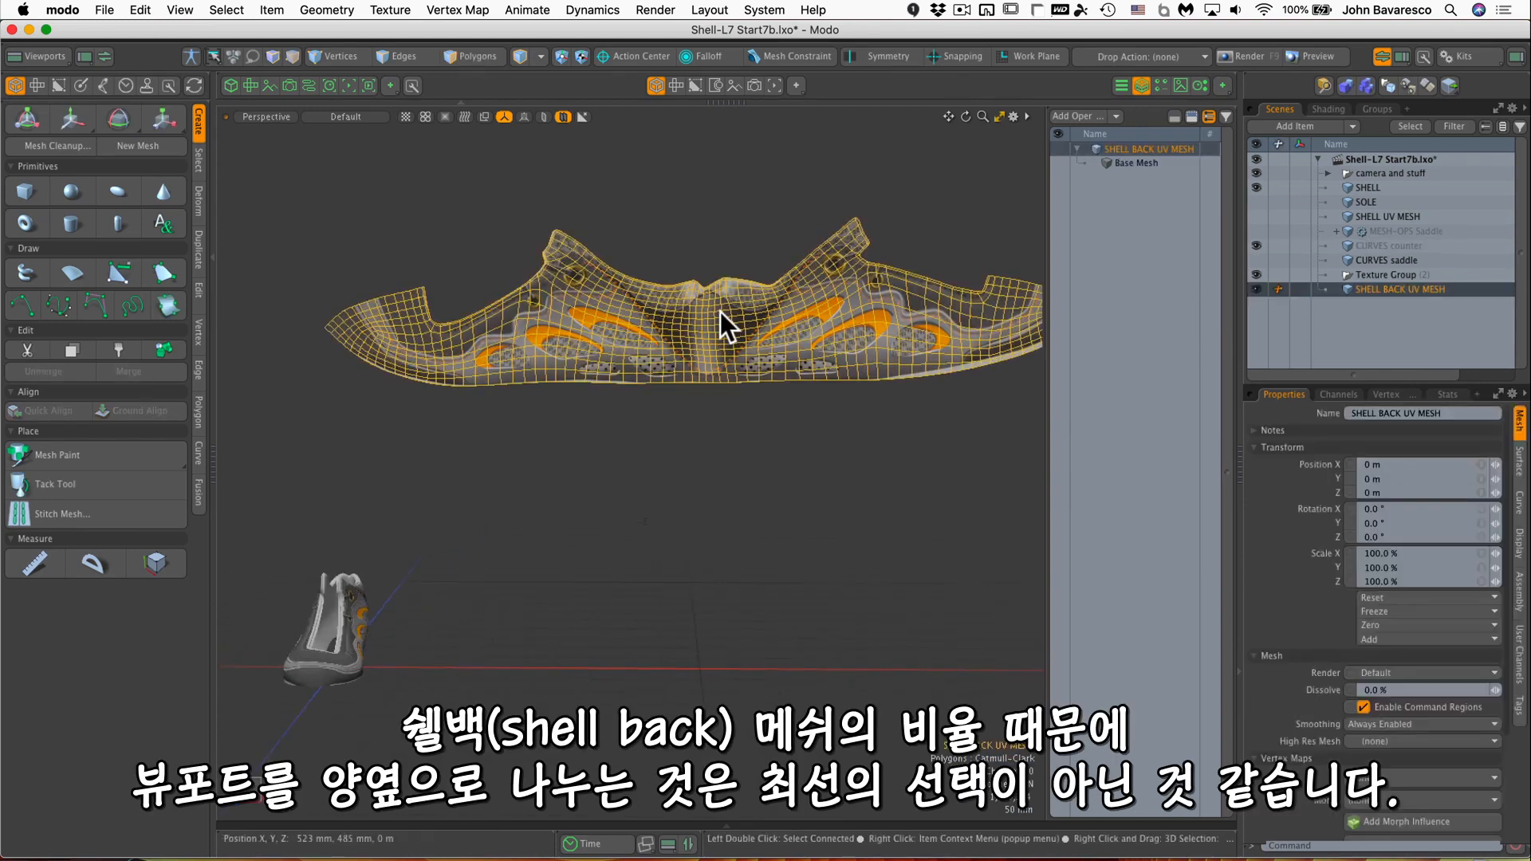
{"action": "left_click", "coordinate": [730, 208]}
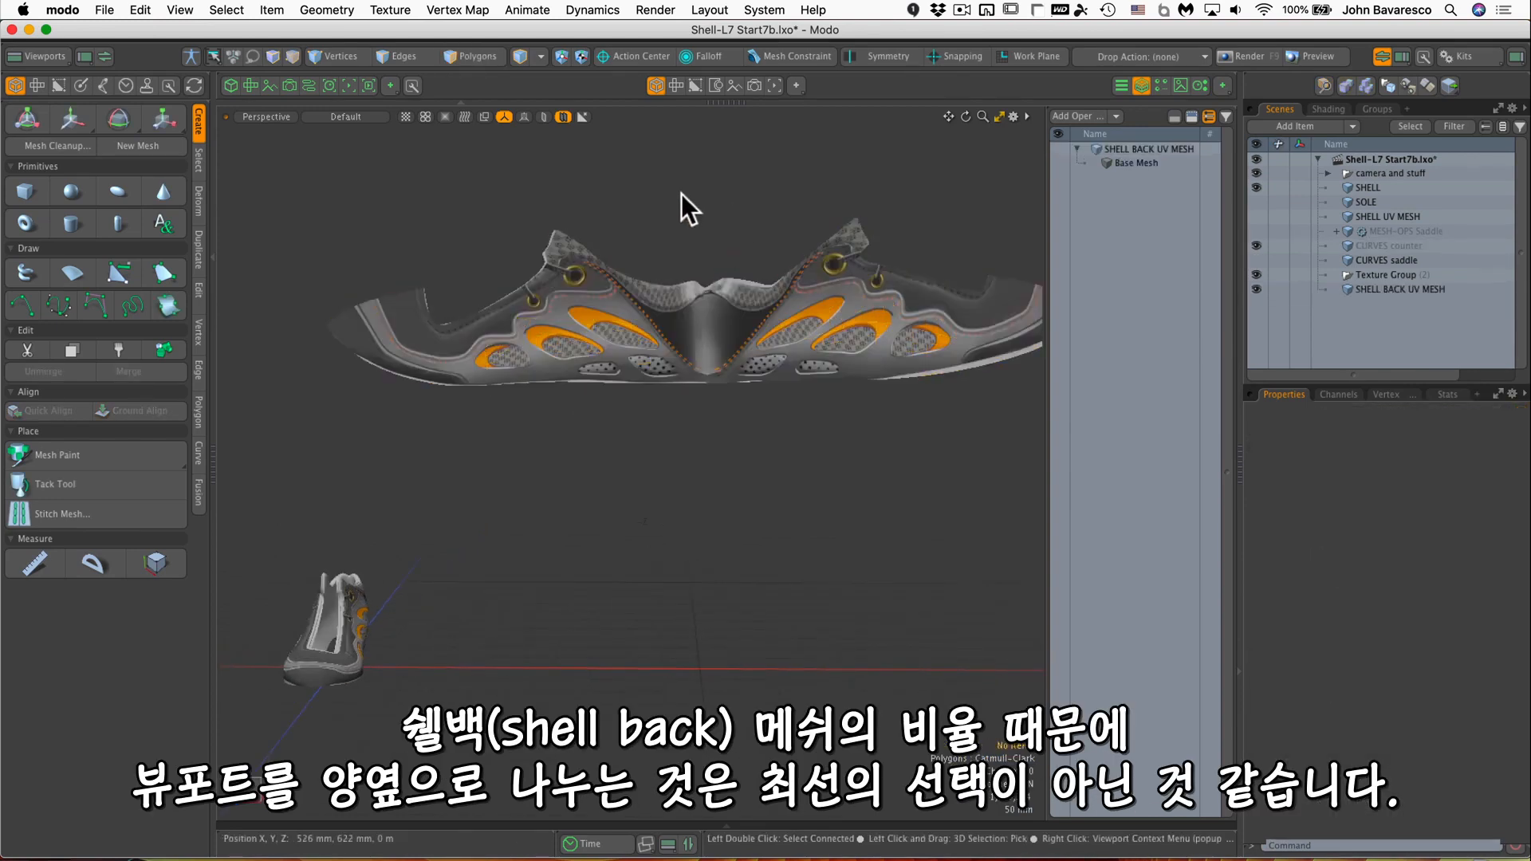
Try a side-by-side split of the 3D viewport around the shell back mesh.
{"action": "left_click", "coordinate": [227, 84]}
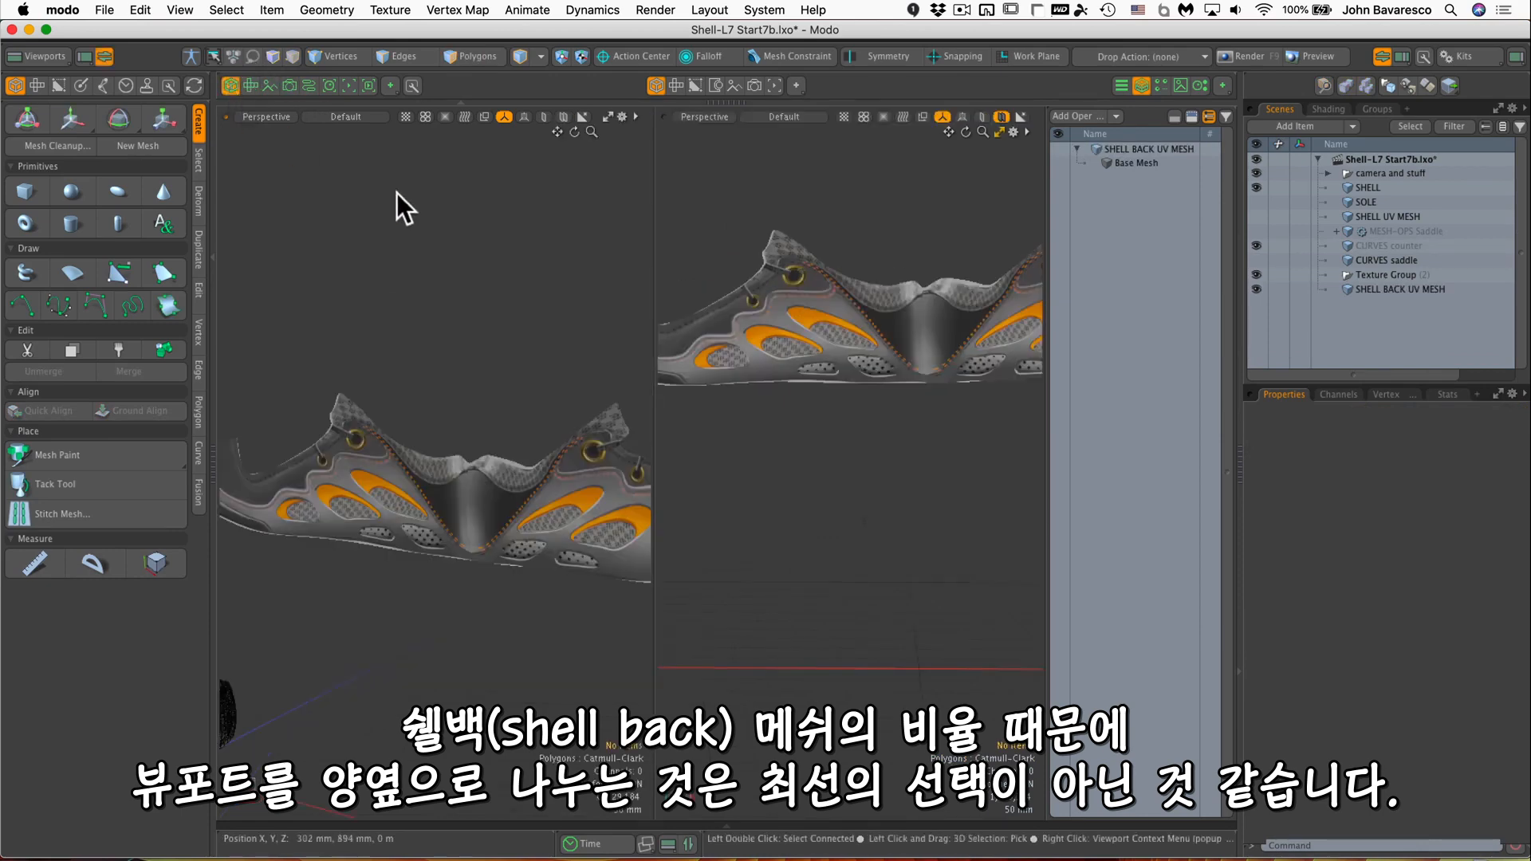
{"action": "mouse_move", "coordinate": [812, 328]}
{"action": "left_mouse_down", "text": "ctrl+alt"}
{"action": "mouse_move", "coordinate": [880, 310]}
{"action": "mouse_move", "coordinate": [755, 333]}
{"action": "mouse_move", "coordinate": [861, 324]}
{"action": "mouse_move", "coordinate": [820, 341]}
{"action": "left_mouse_up", "text": "ctrl+alt"}
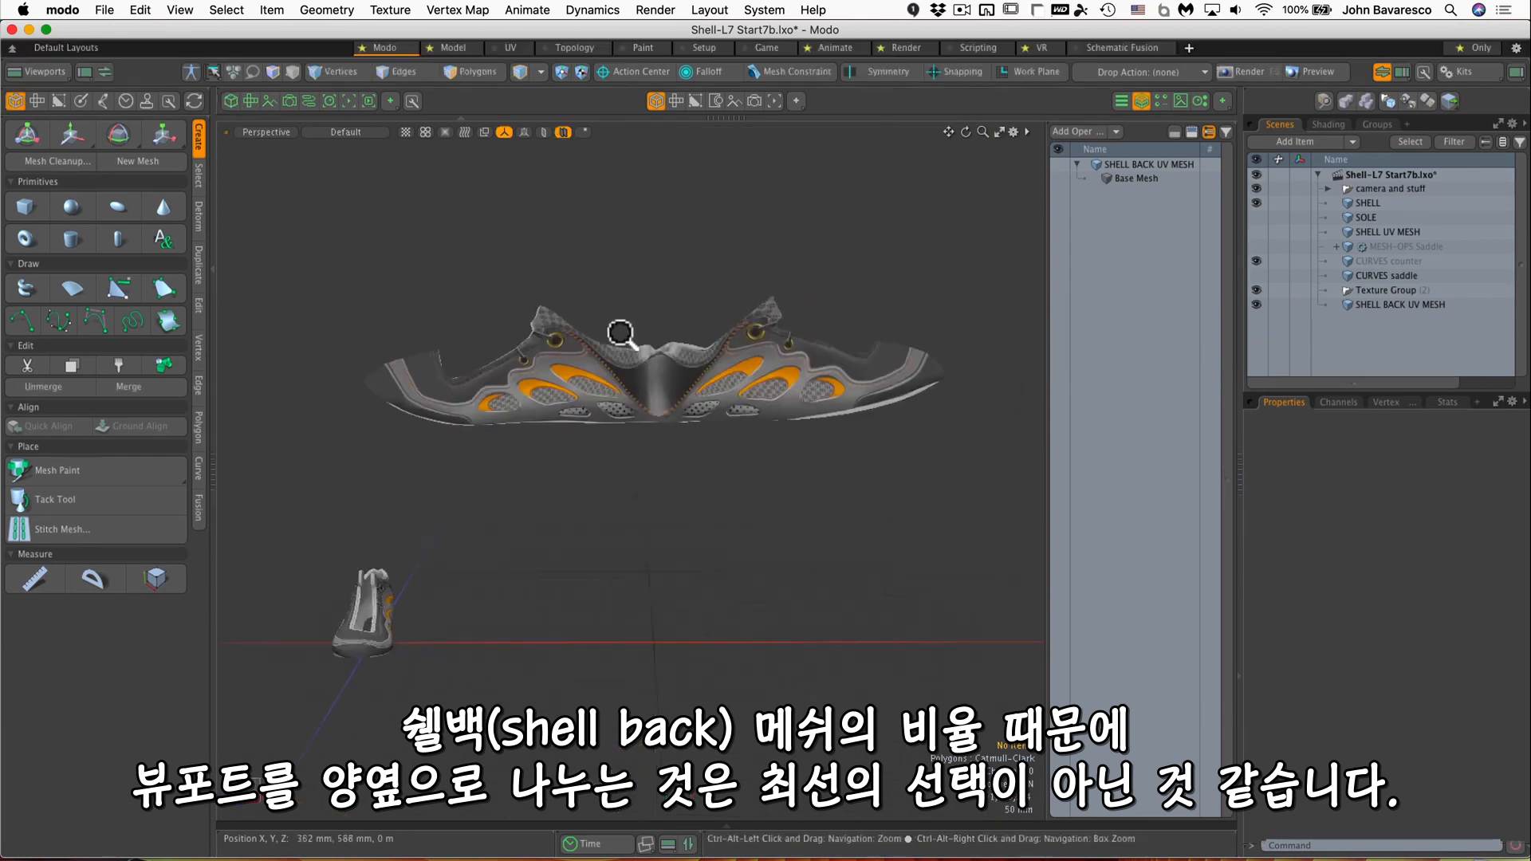
{"action": "left_click_drag", "start_coordinate": [620, 333], "coordinate": [365, 290], "text": "ctrl+alt"}
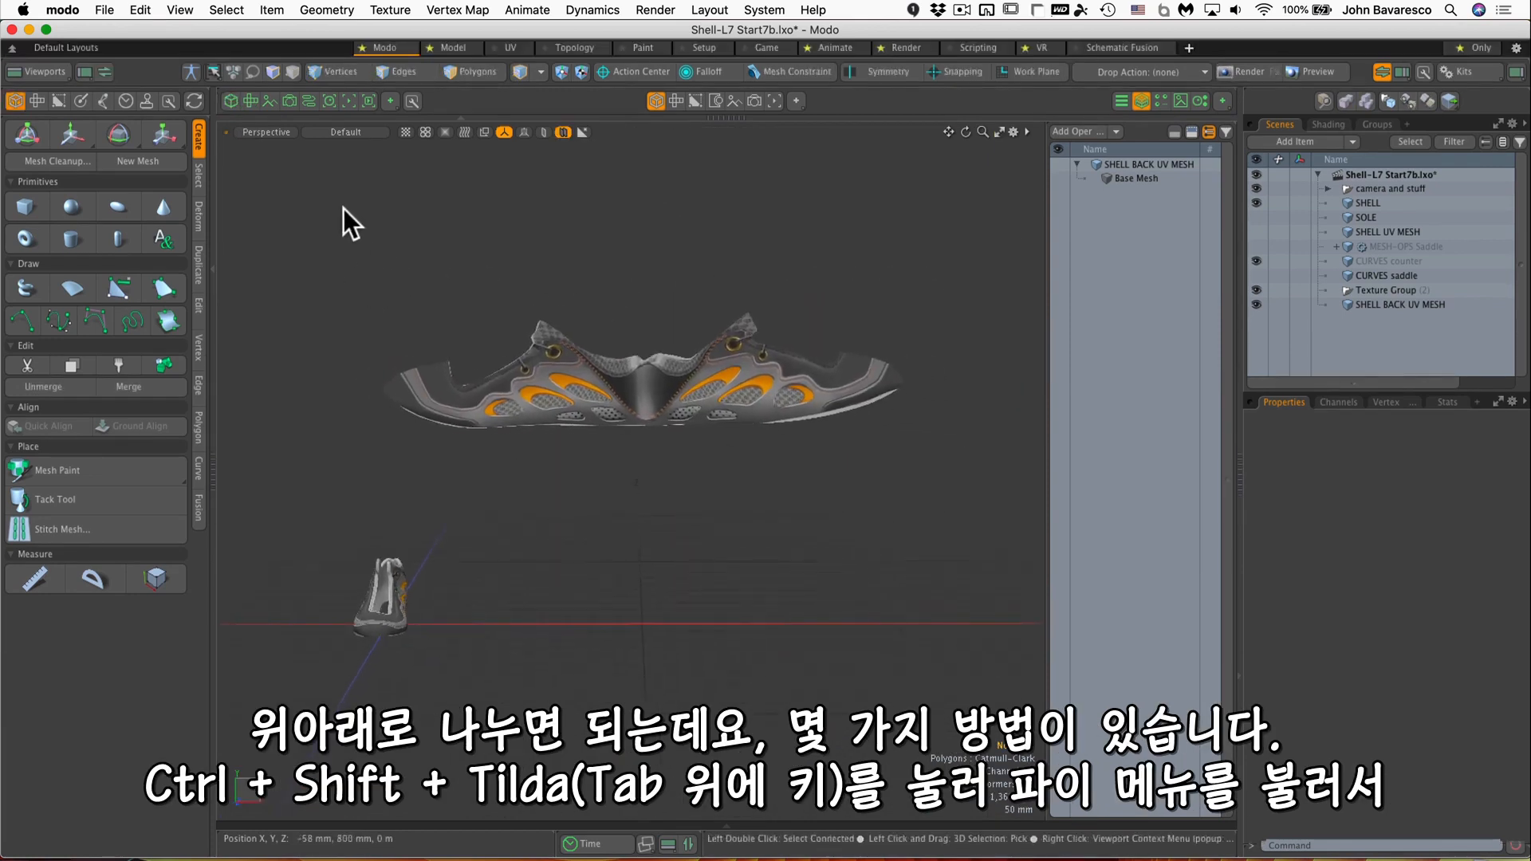
Try Split Vertical on the 3D viewport to stack two views, and remove the extra view.
{"action": "key", "text": "ctrl+shift"}
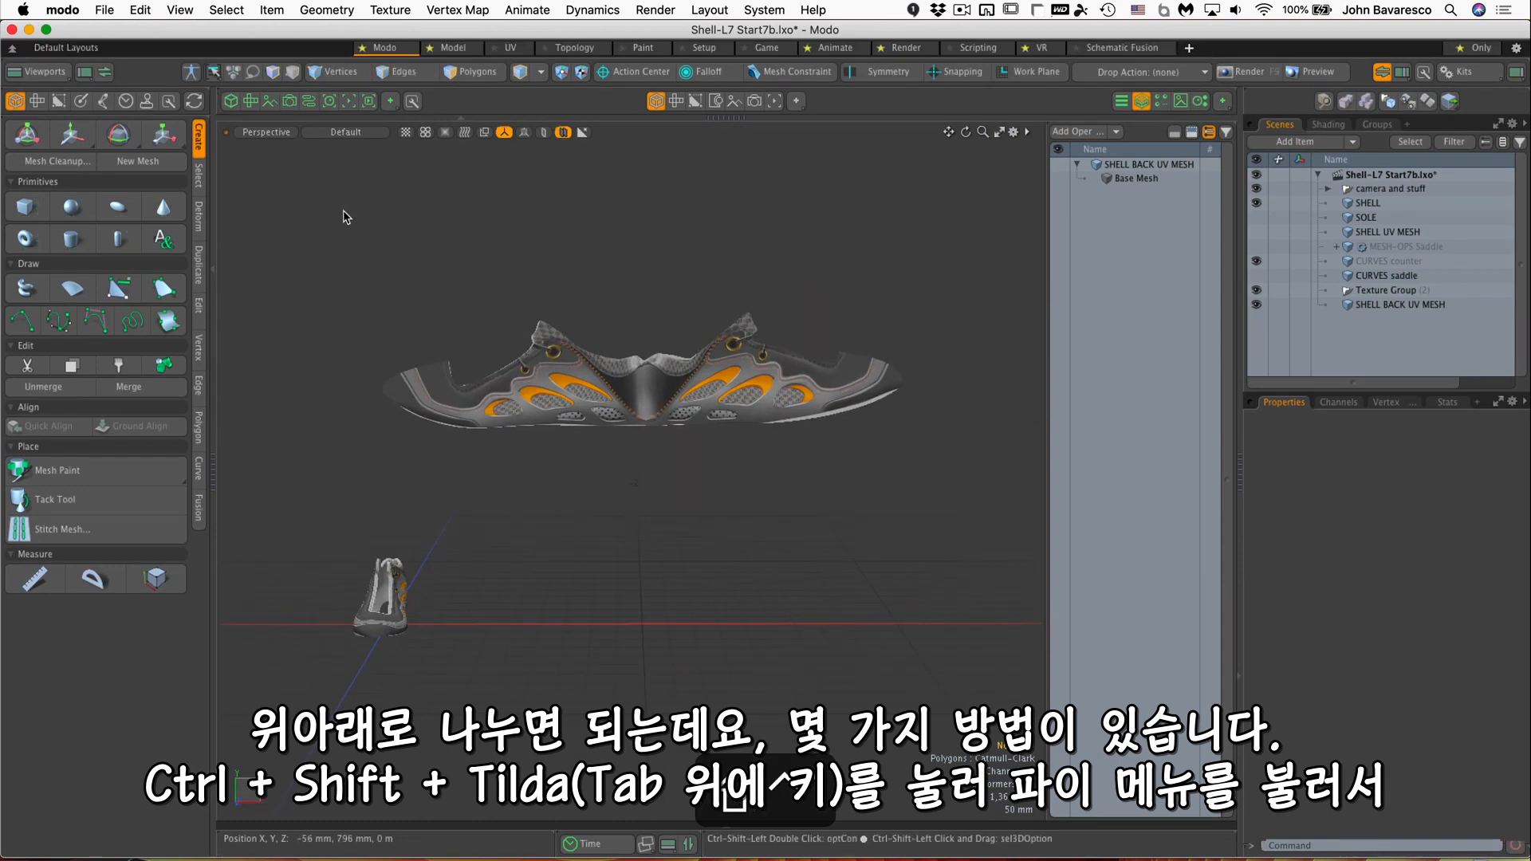
{"action": "key", "text": "ctrl+shift+grave"}
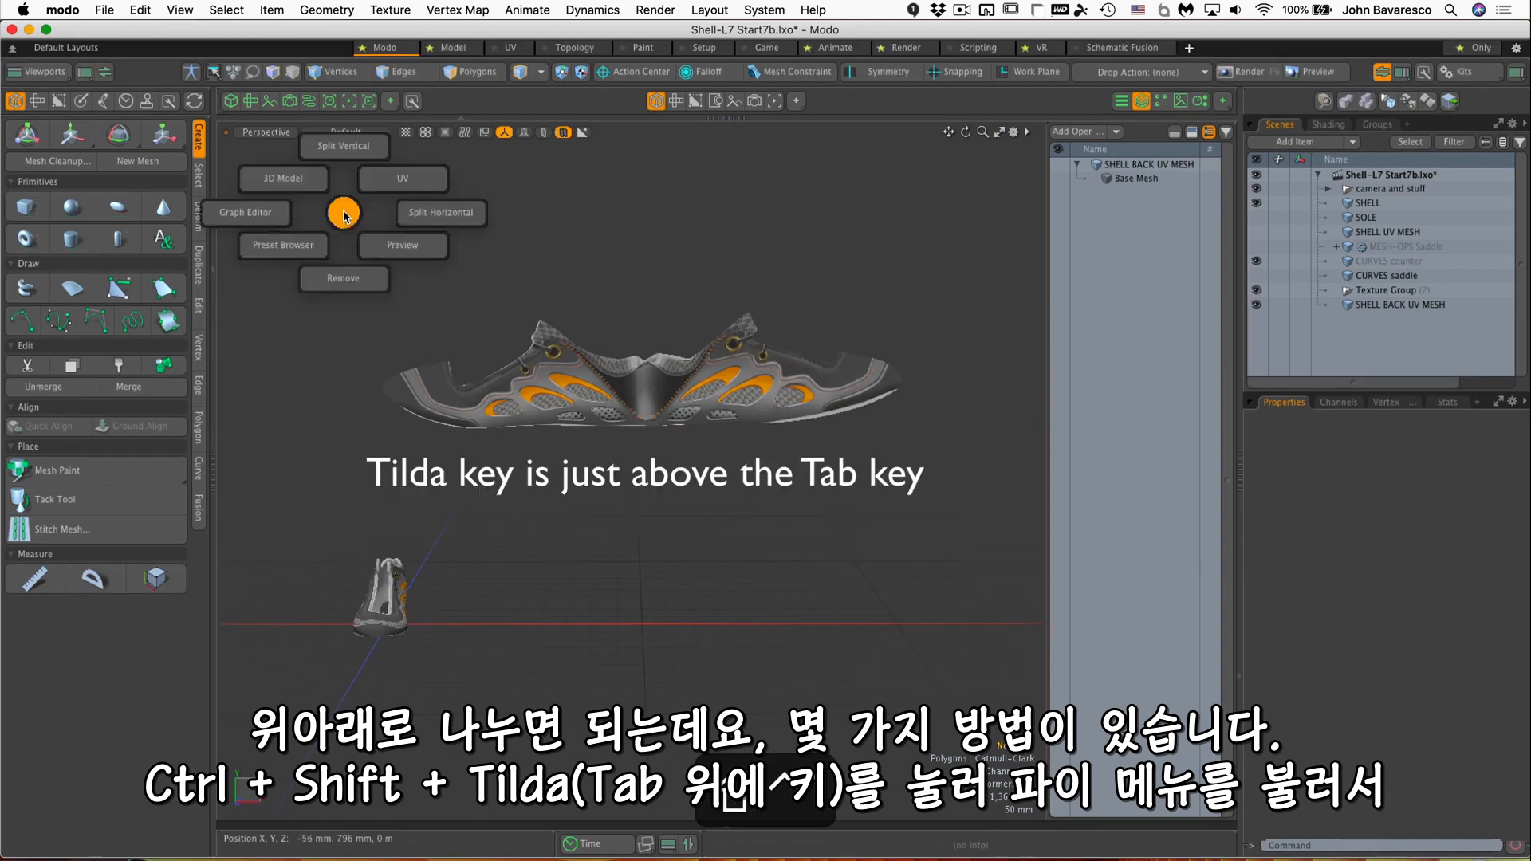
{"action": "left_click", "coordinate": [339, 148]}
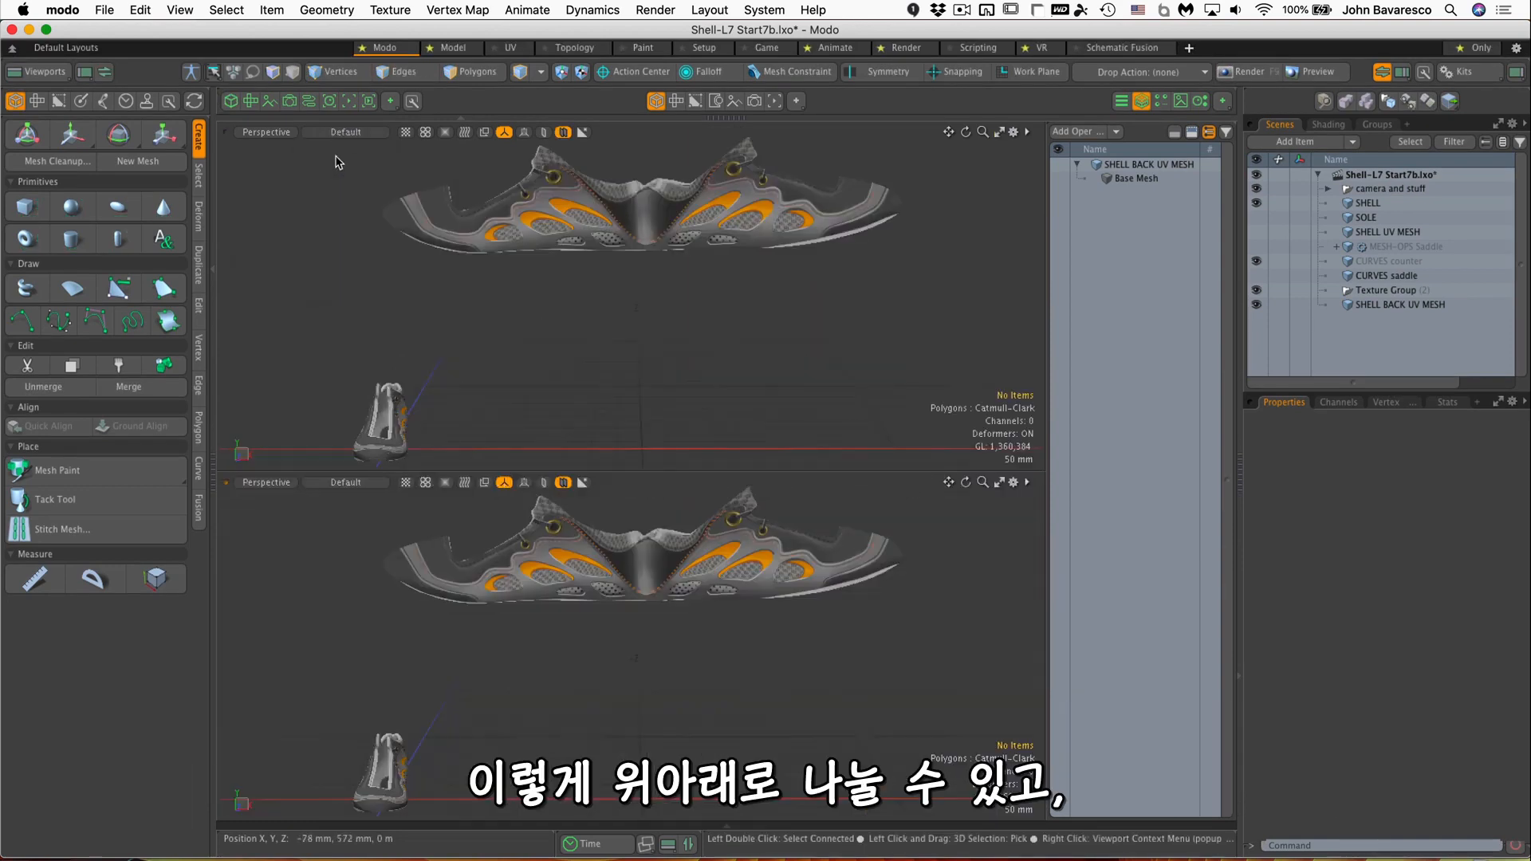
{"action": "key", "text": "ctrl+shift"}
{"action": "key", "text": "ctrl+shift+grave"}
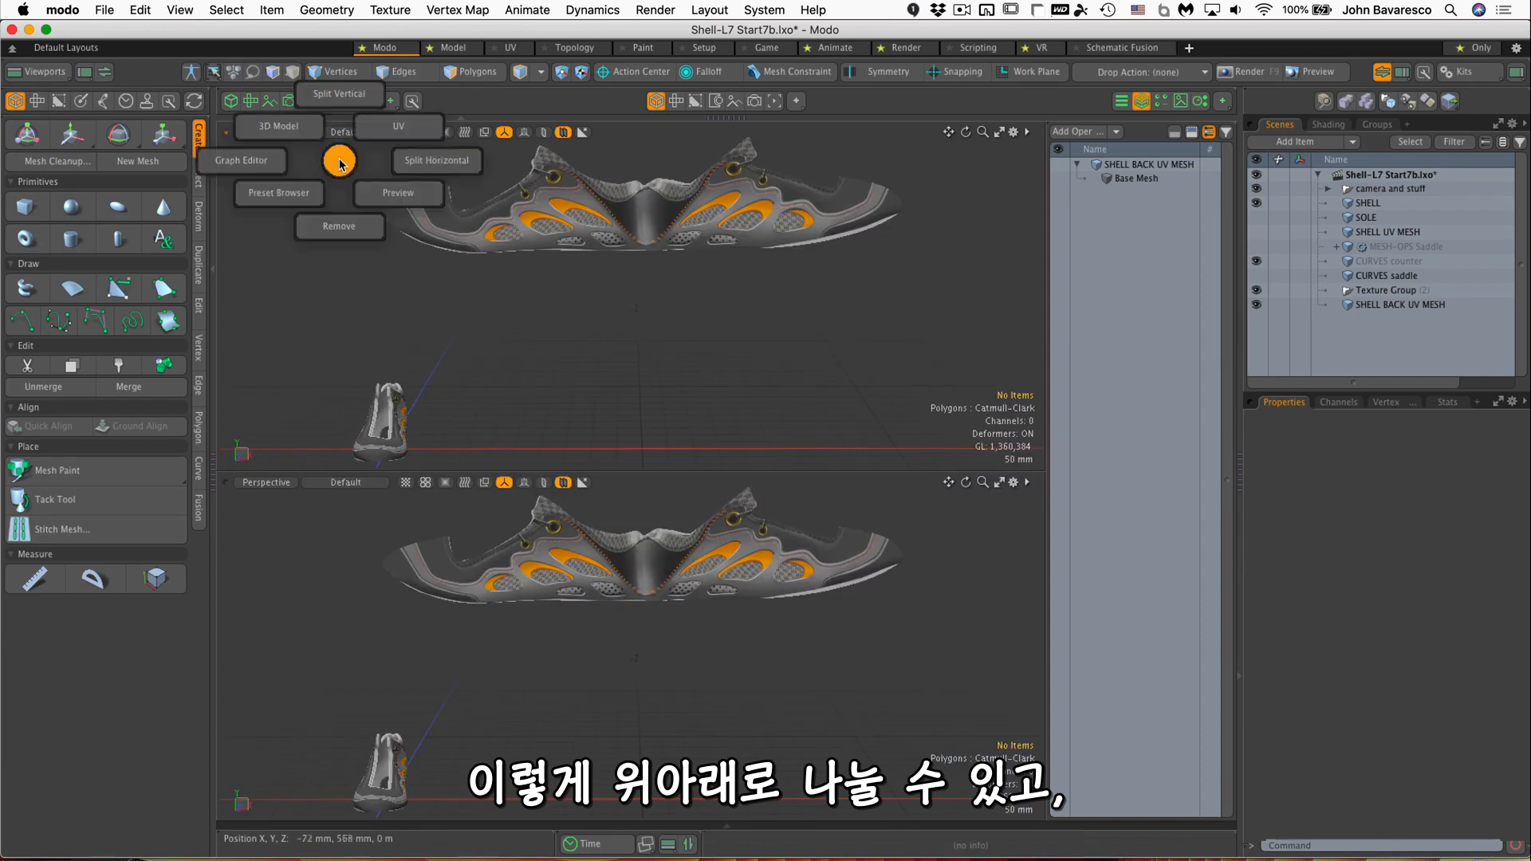
{"action": "left_click", "coordinate": [331, 226]}
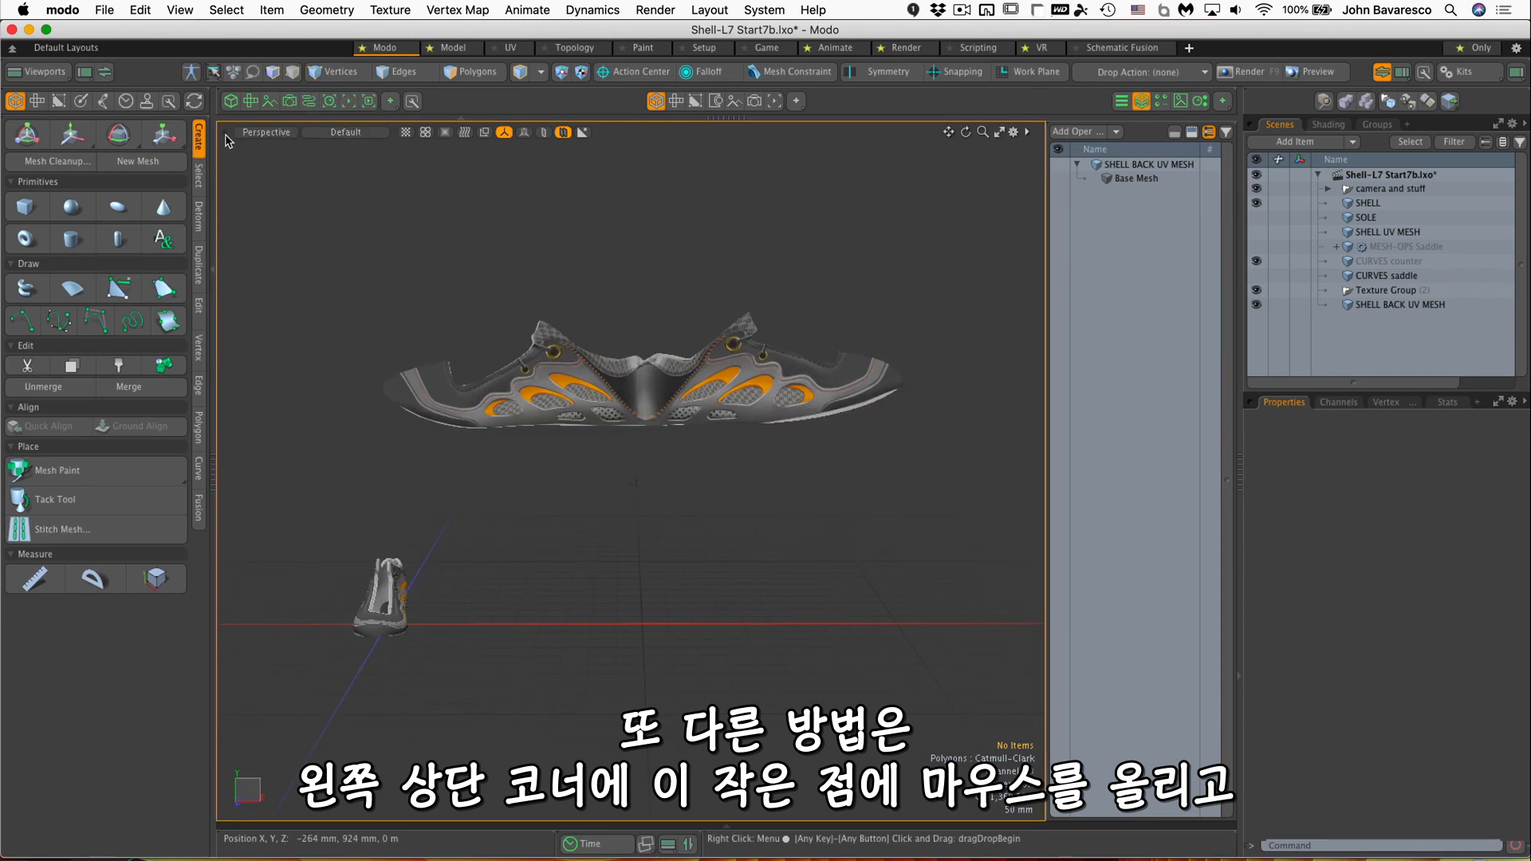
Split the 3D viewport directly into upper and lower views and reframe the shoe in the upper one.
{"action": "key", "text": "ctrl"}
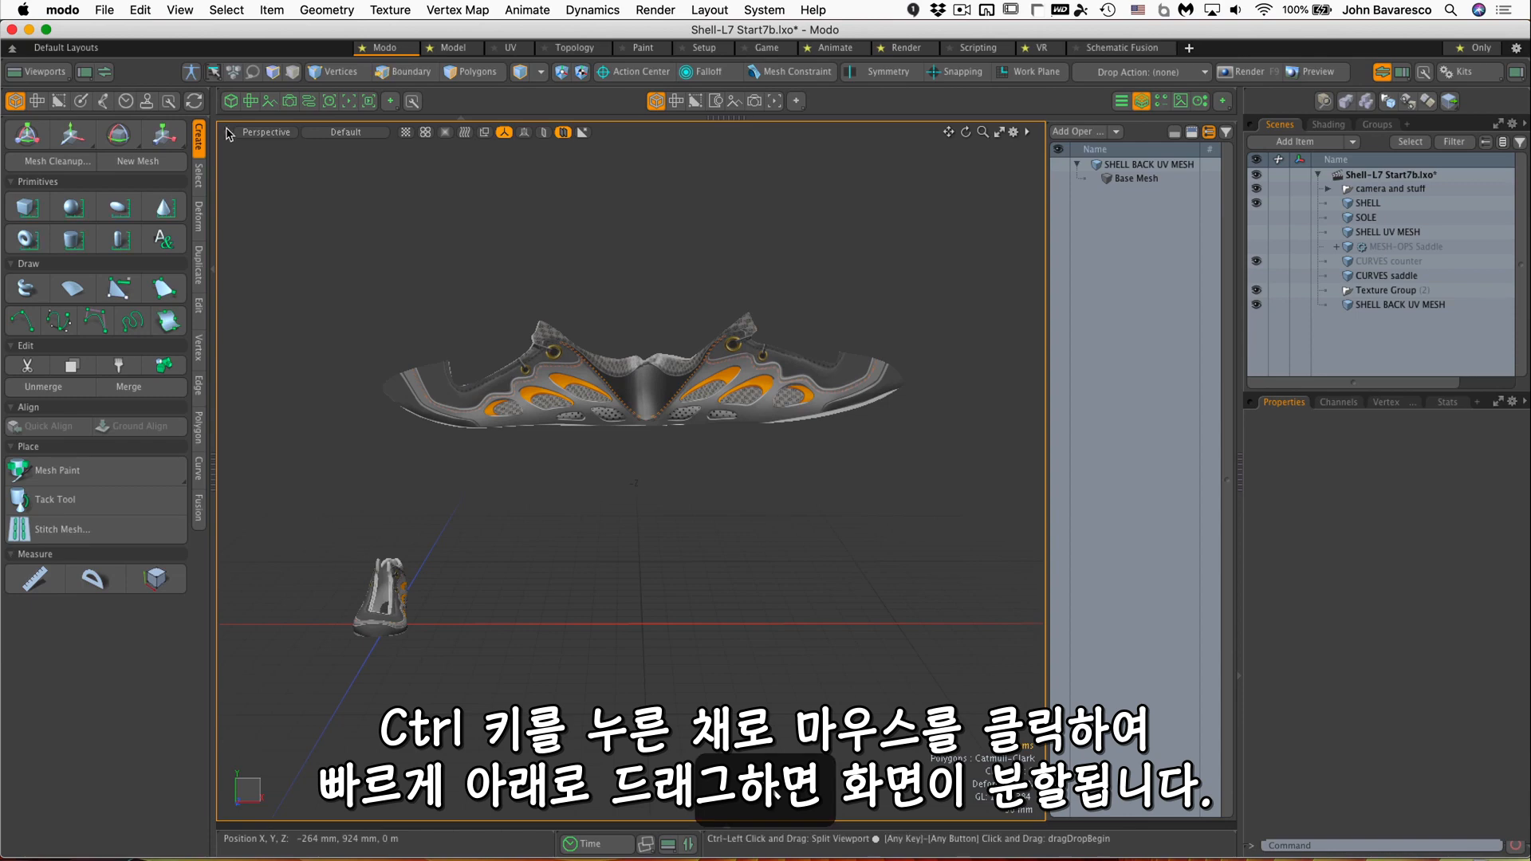
{"action": "left_click_drag", "start_coordinate": [228, 133], "coordinate": [228, 470], "text": "ctrl"}
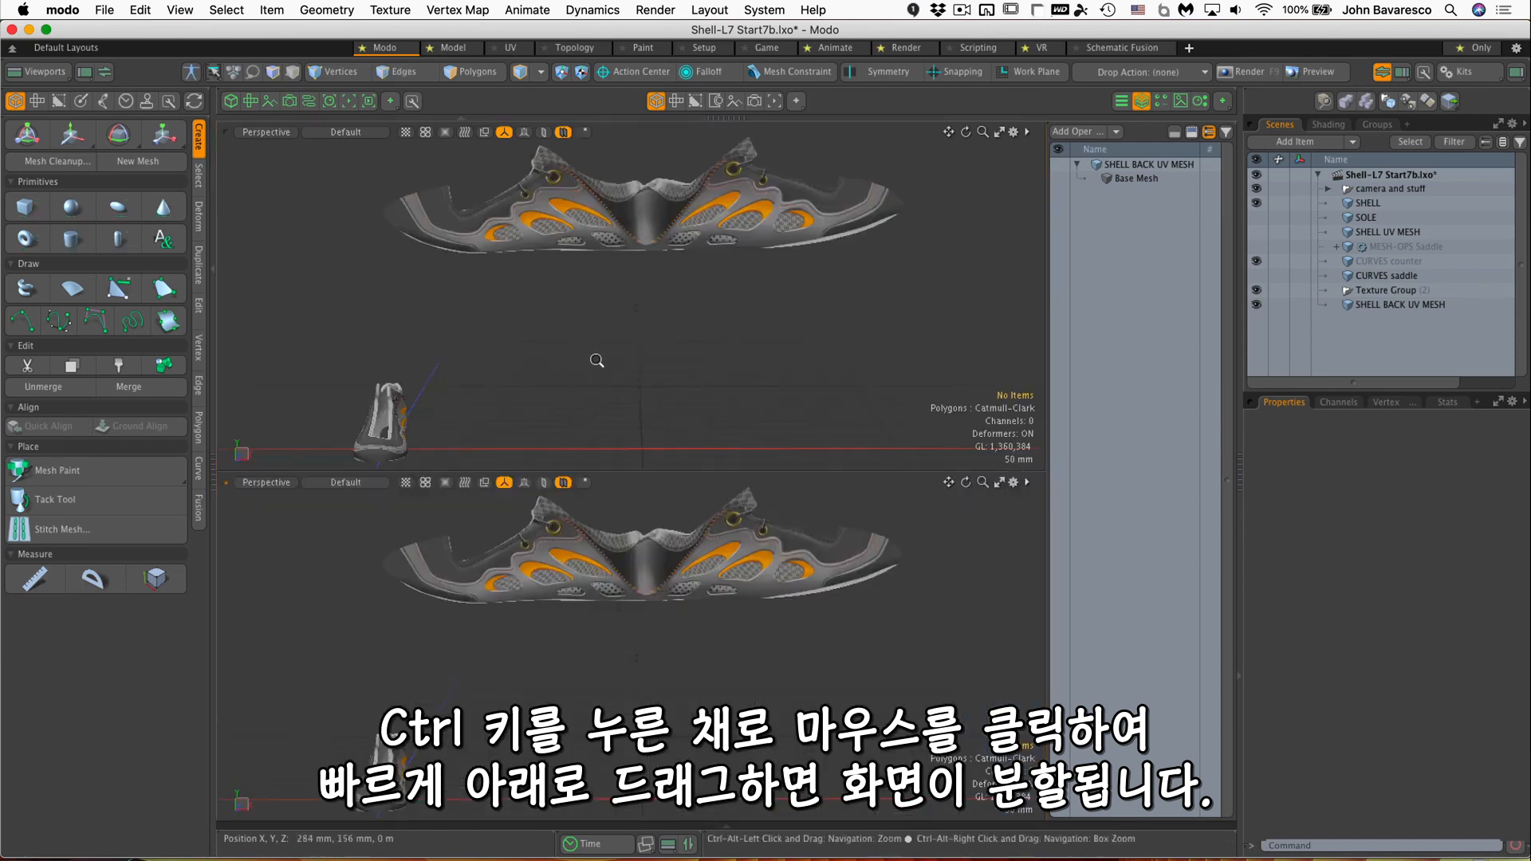
{"action": "left_click_drag", "start_coordinate": [595, 355], "coordinate": [664, 356], "text": "alt"}
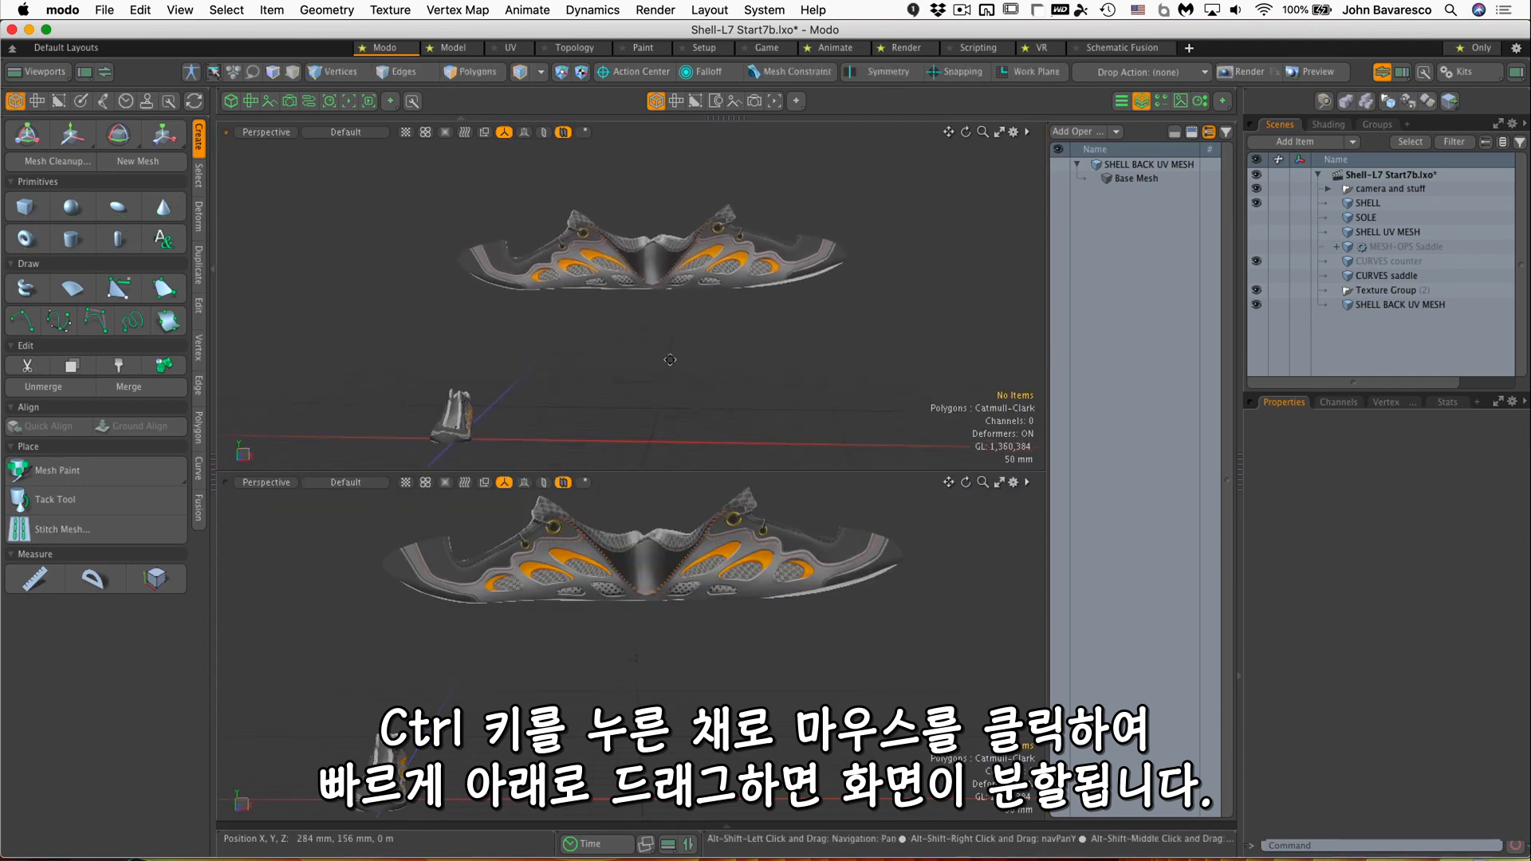
Delete the lower 3D viewport to restore a single view.
{"action": "left_click", "coordinate": [1028, 484]}
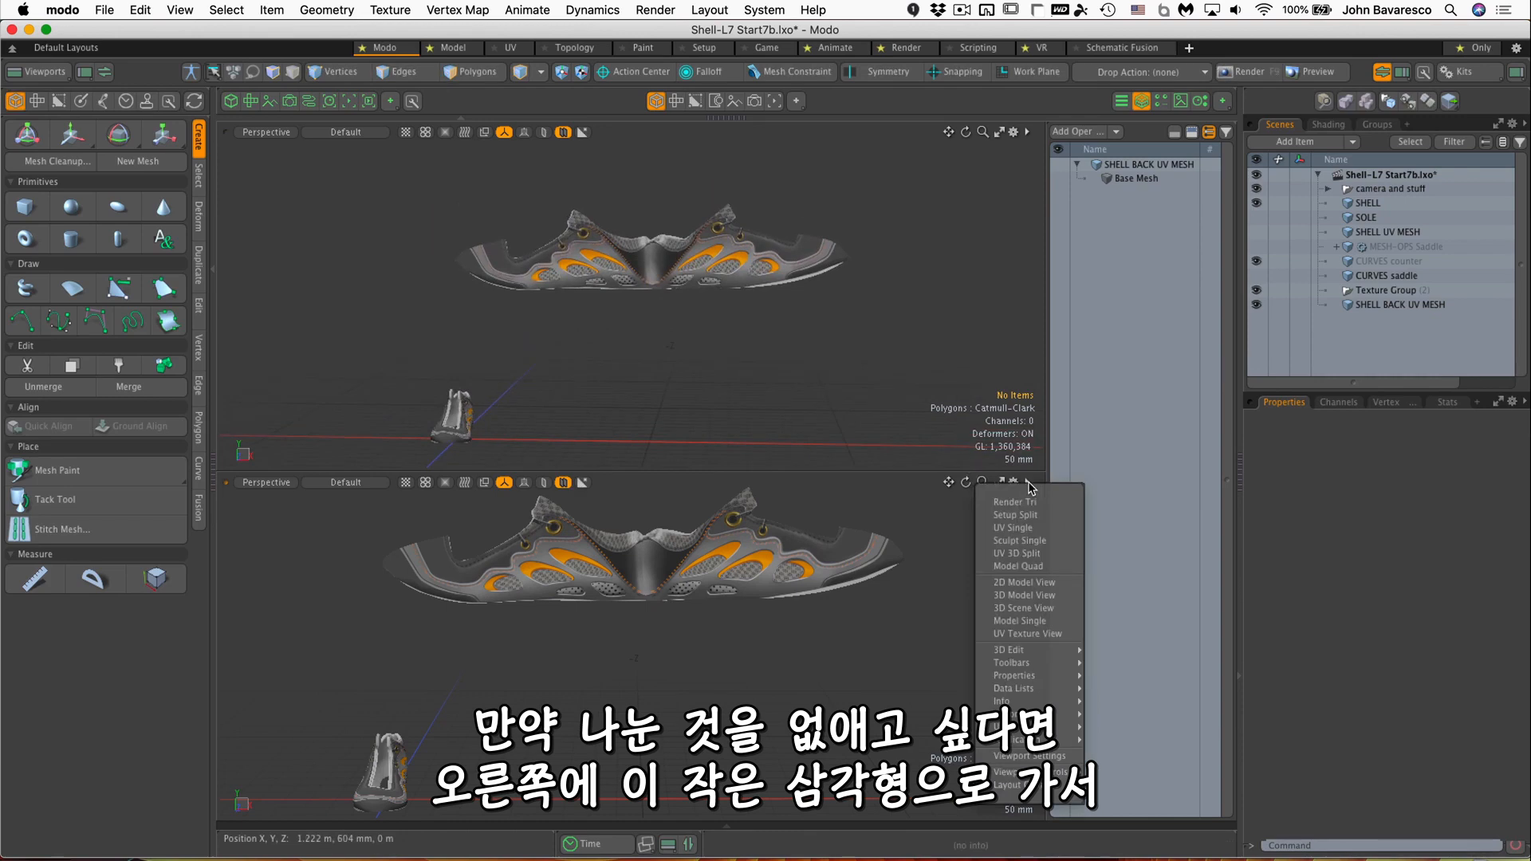
{"action": "mouse_move", "coordinate": [1037, 714]}
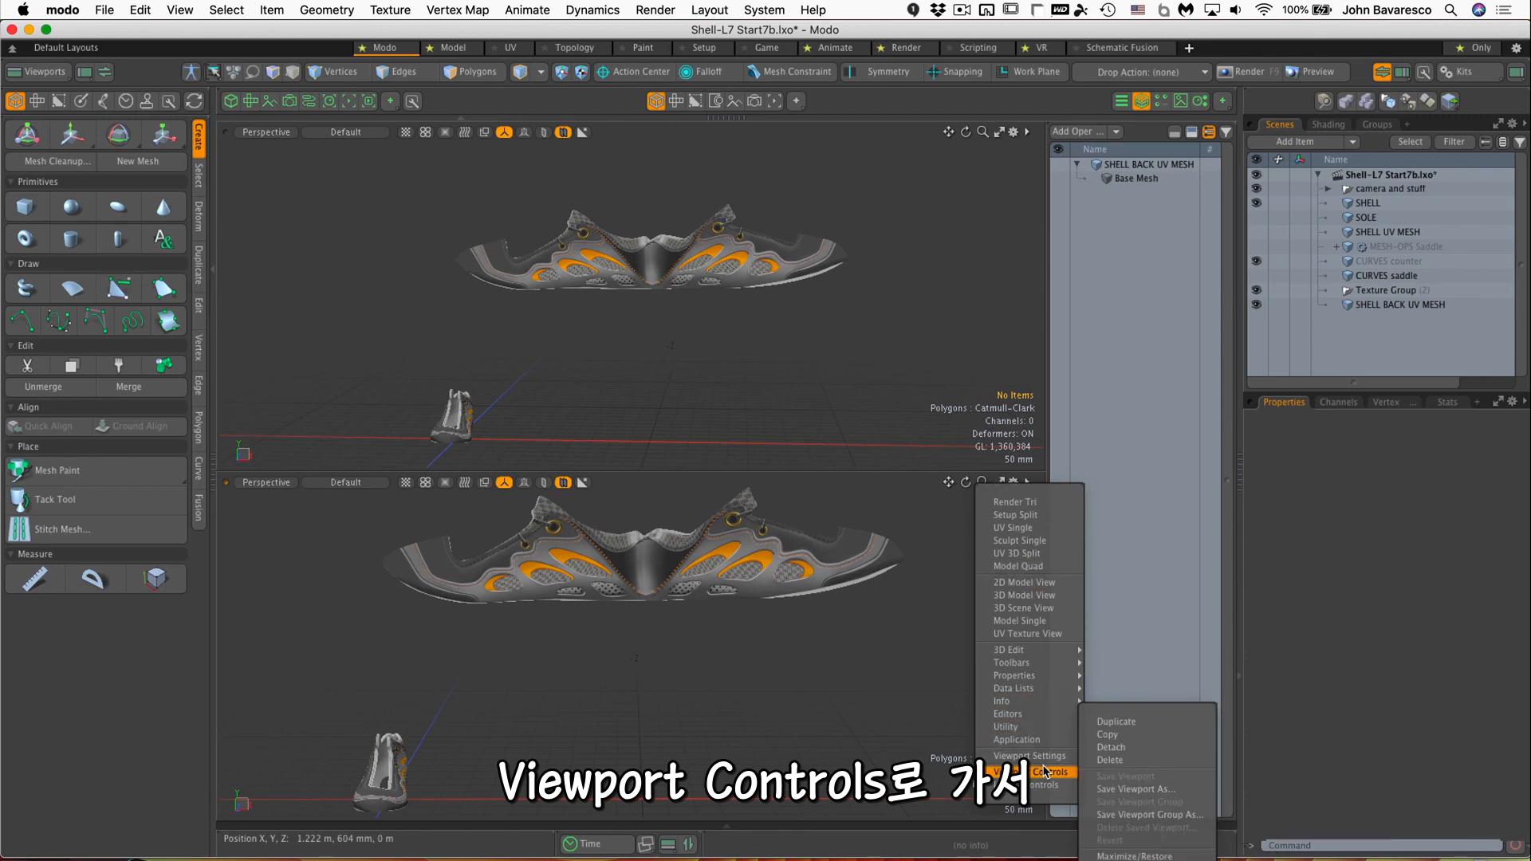
{"action": "left_click", "coordinate": [1104, 759]}
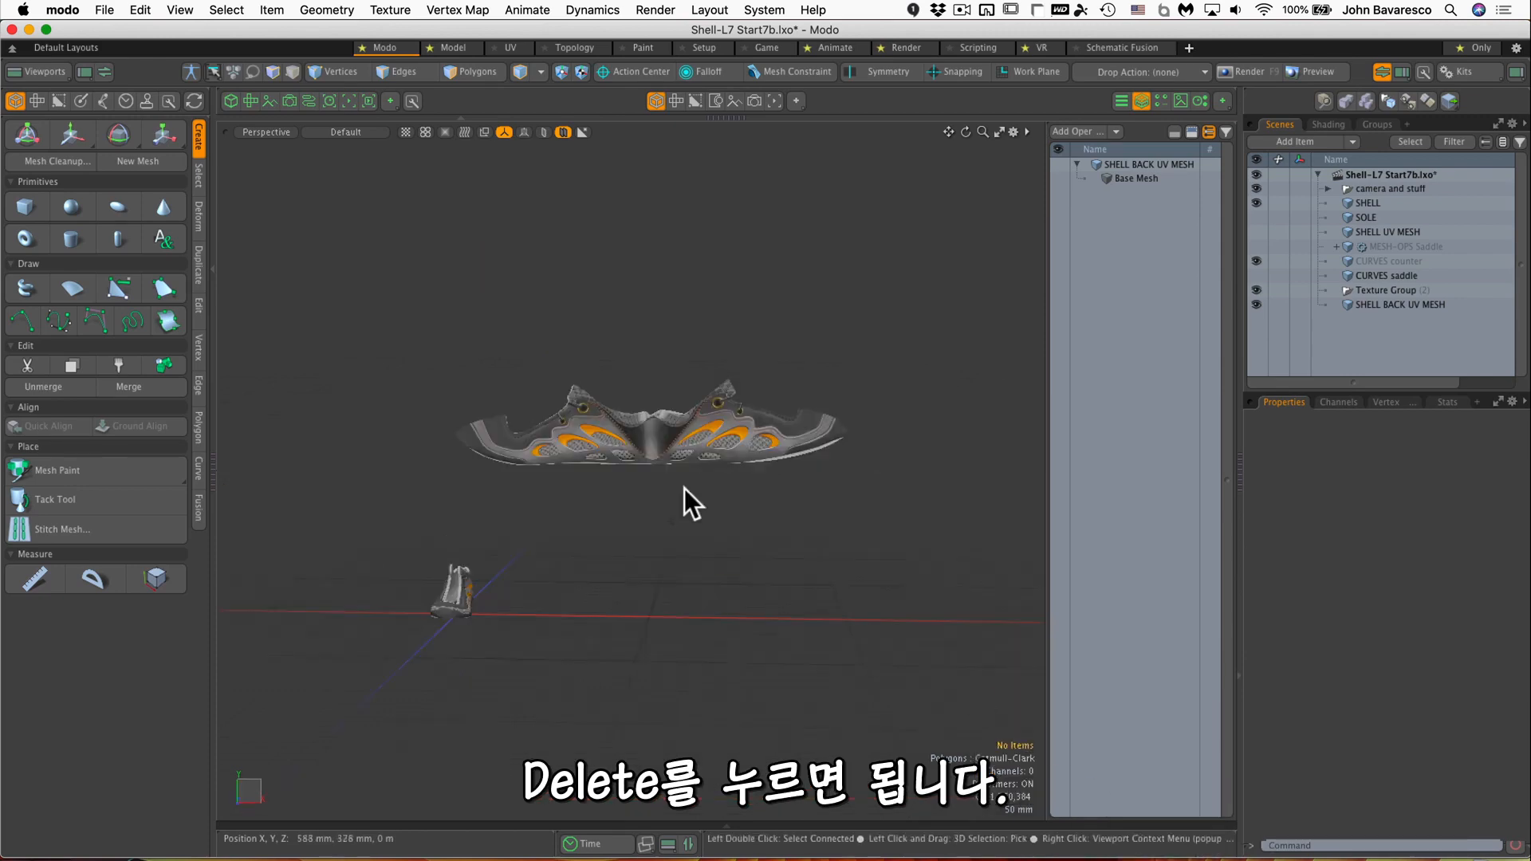
Widen the 3D viewport beside the mesh operations list and split it into stacked upper and lower views.
{"action": "left_click_drag", "start_coordinate": [630, 499], "coordinate": [734, 499], "text": "alt"}
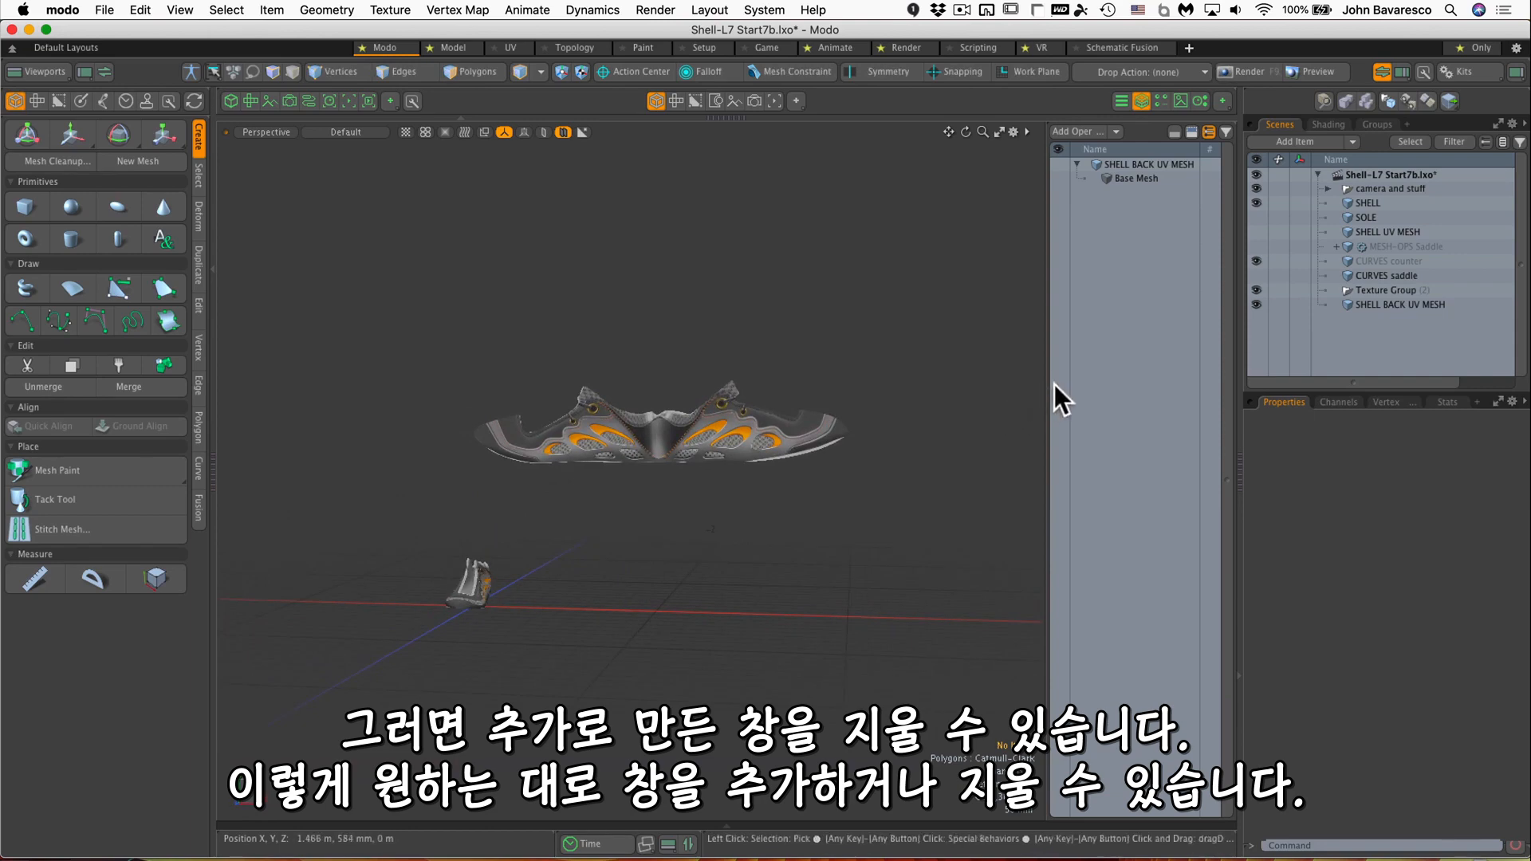
{"action": "left_click_drag", "start_coordinate": [1046, 390], "coordinate": [1095, 375]}
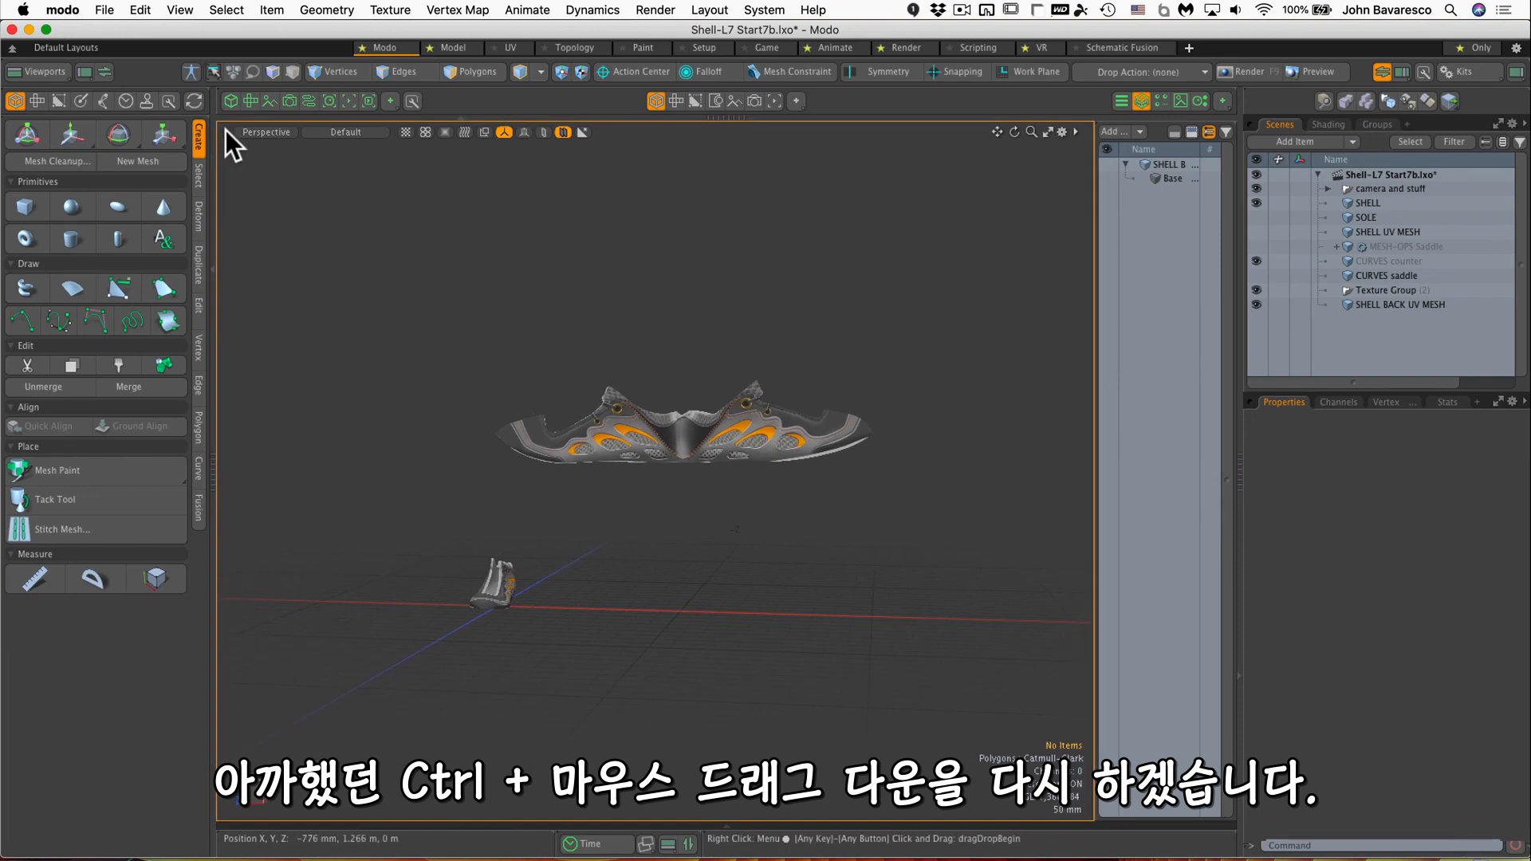
{"action": "key", "text": "ctrl"}
{"action": "left_click_drag", "start_coordinate": [227, 126], "coordinate": [335, 223], "text": "ctrl"}
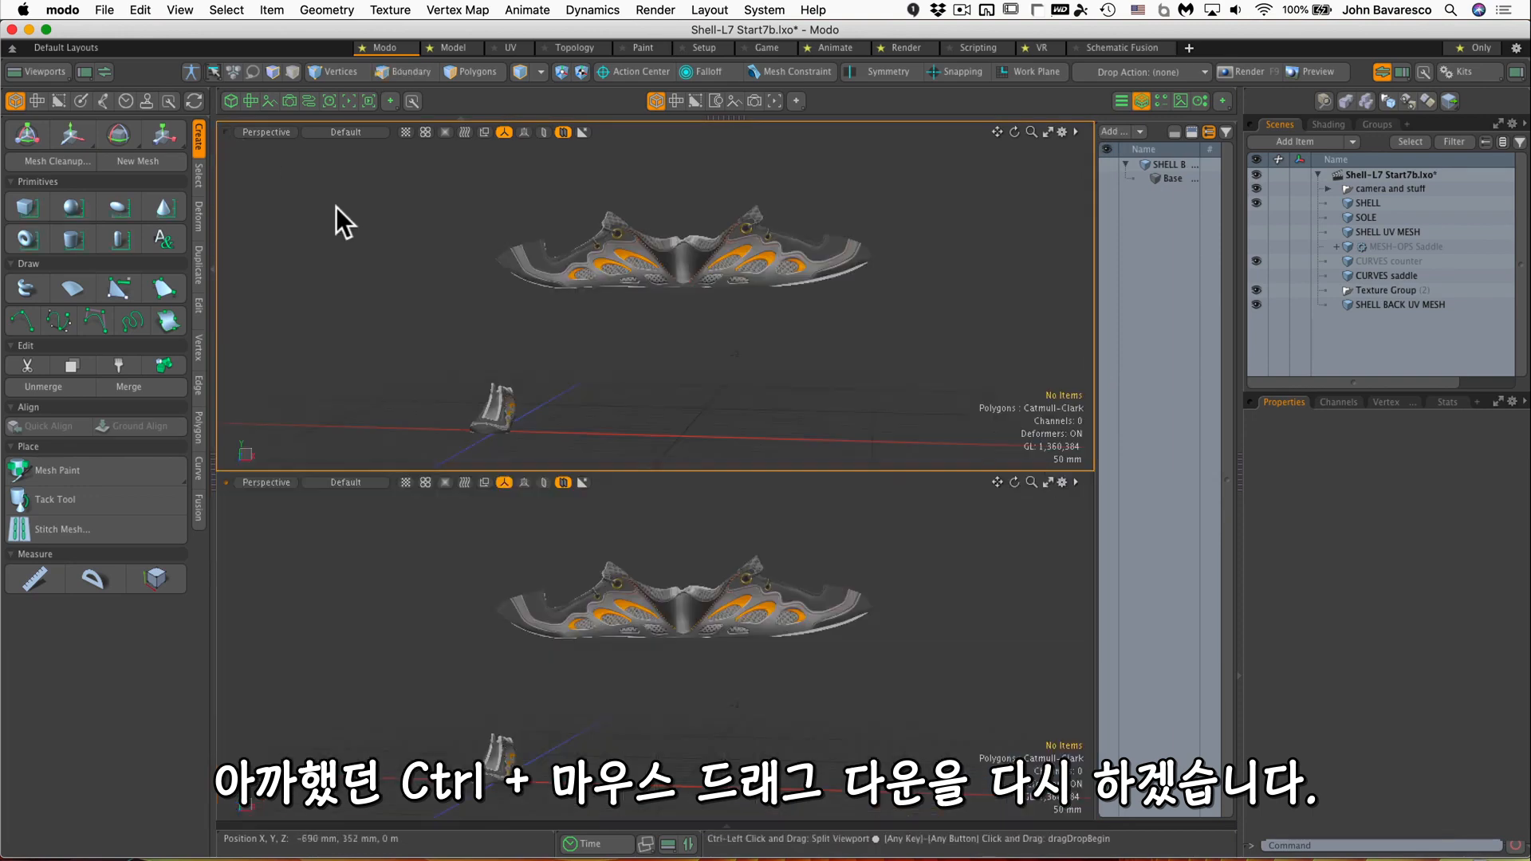
Test the upper viewport's navigation and check its Independent Center, Independent Scale and Independent Rotate options.
{"action": "left_click_drag", "start_coordinate": [643, 381], "coordinate": [812, 365], "text": "ctrl+alt"}
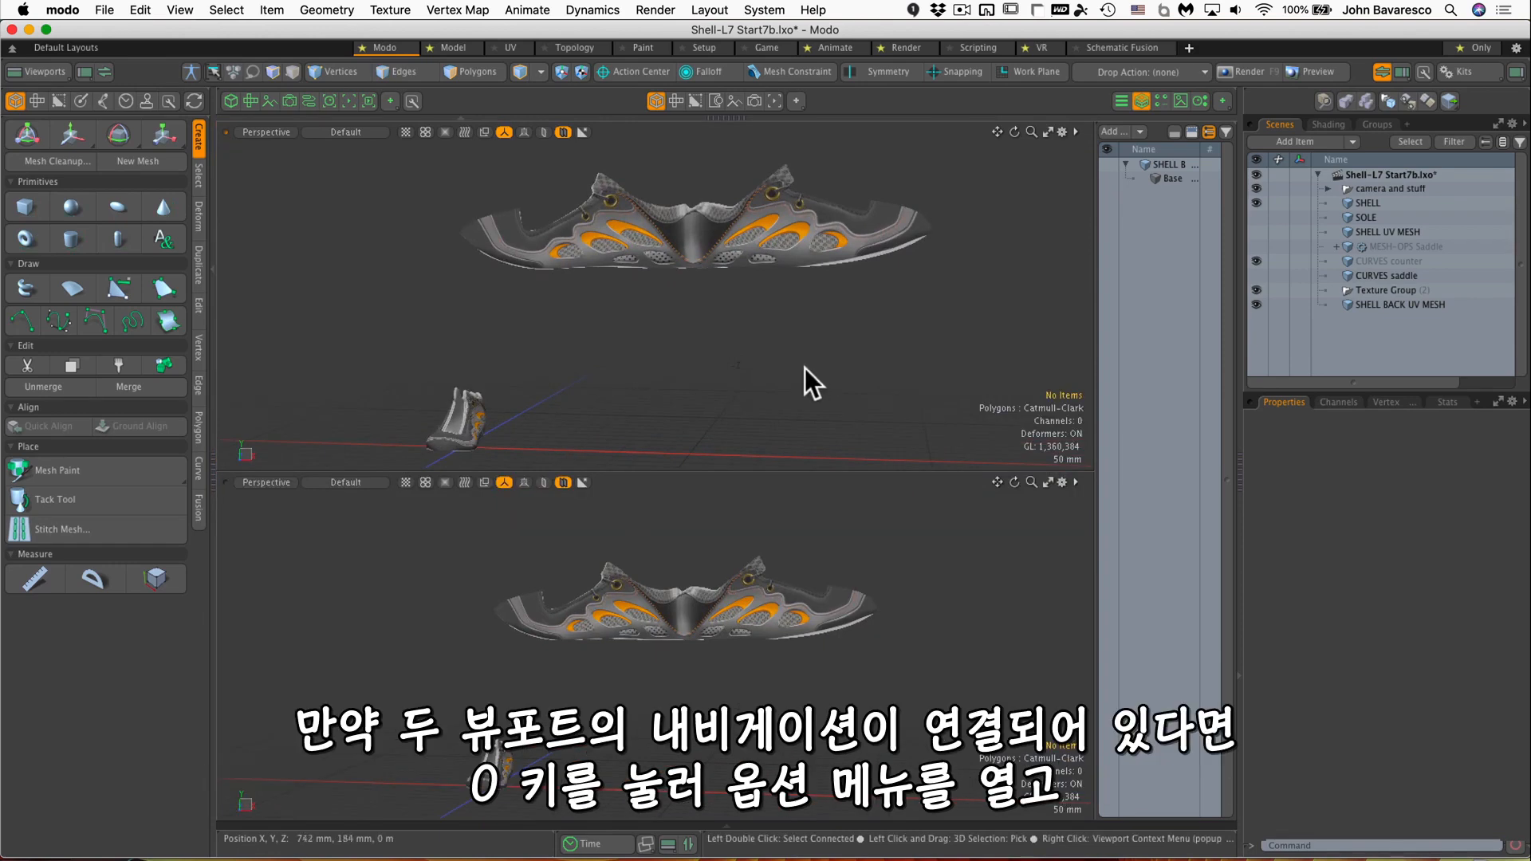
{"action": "key", "text": "o"}
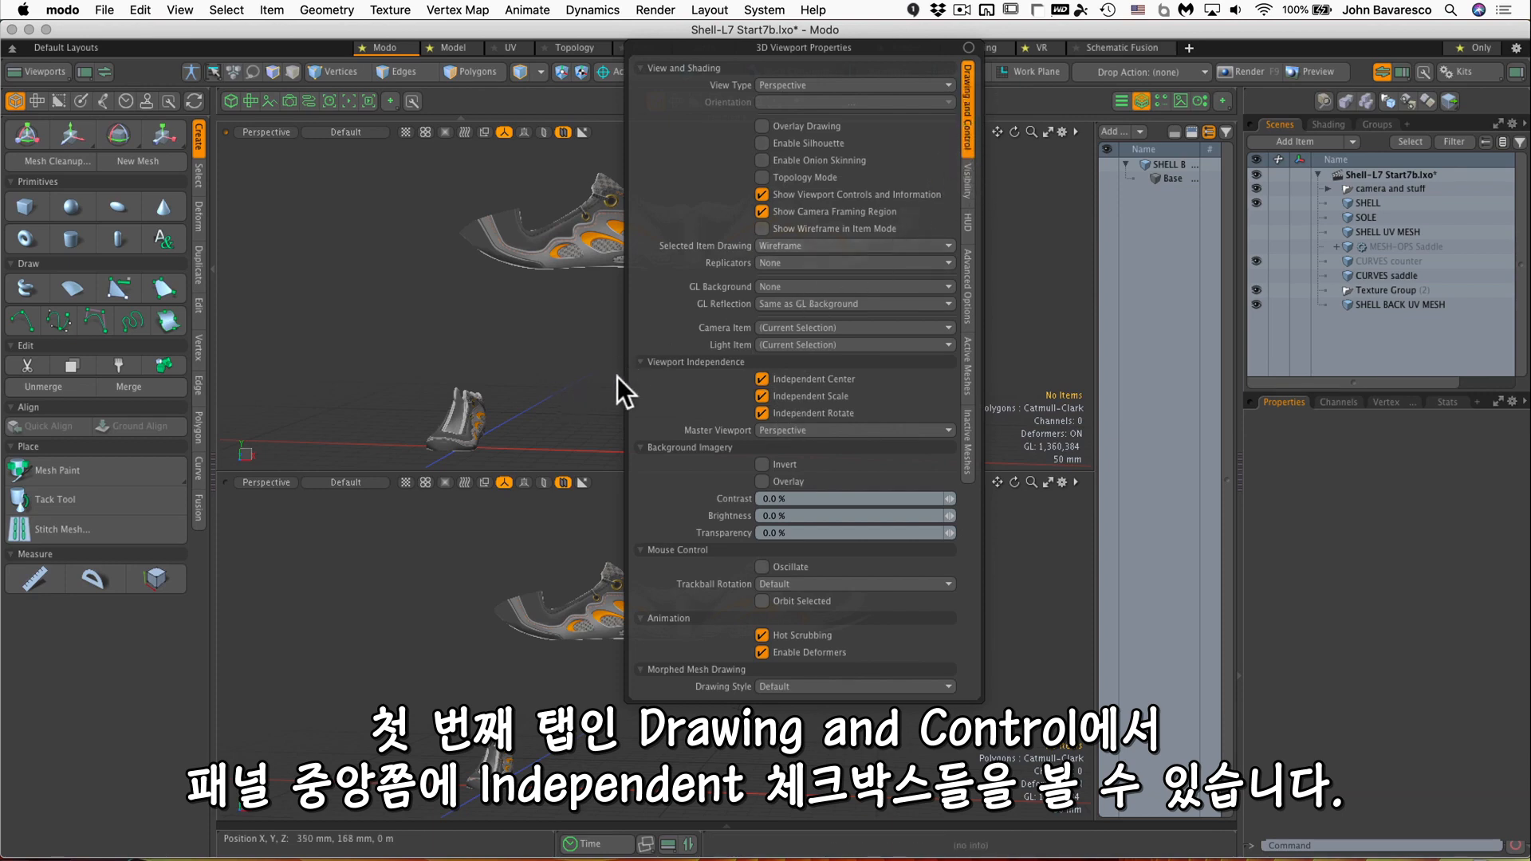
{"action": "left_click", "coordinate": [543, 360]}
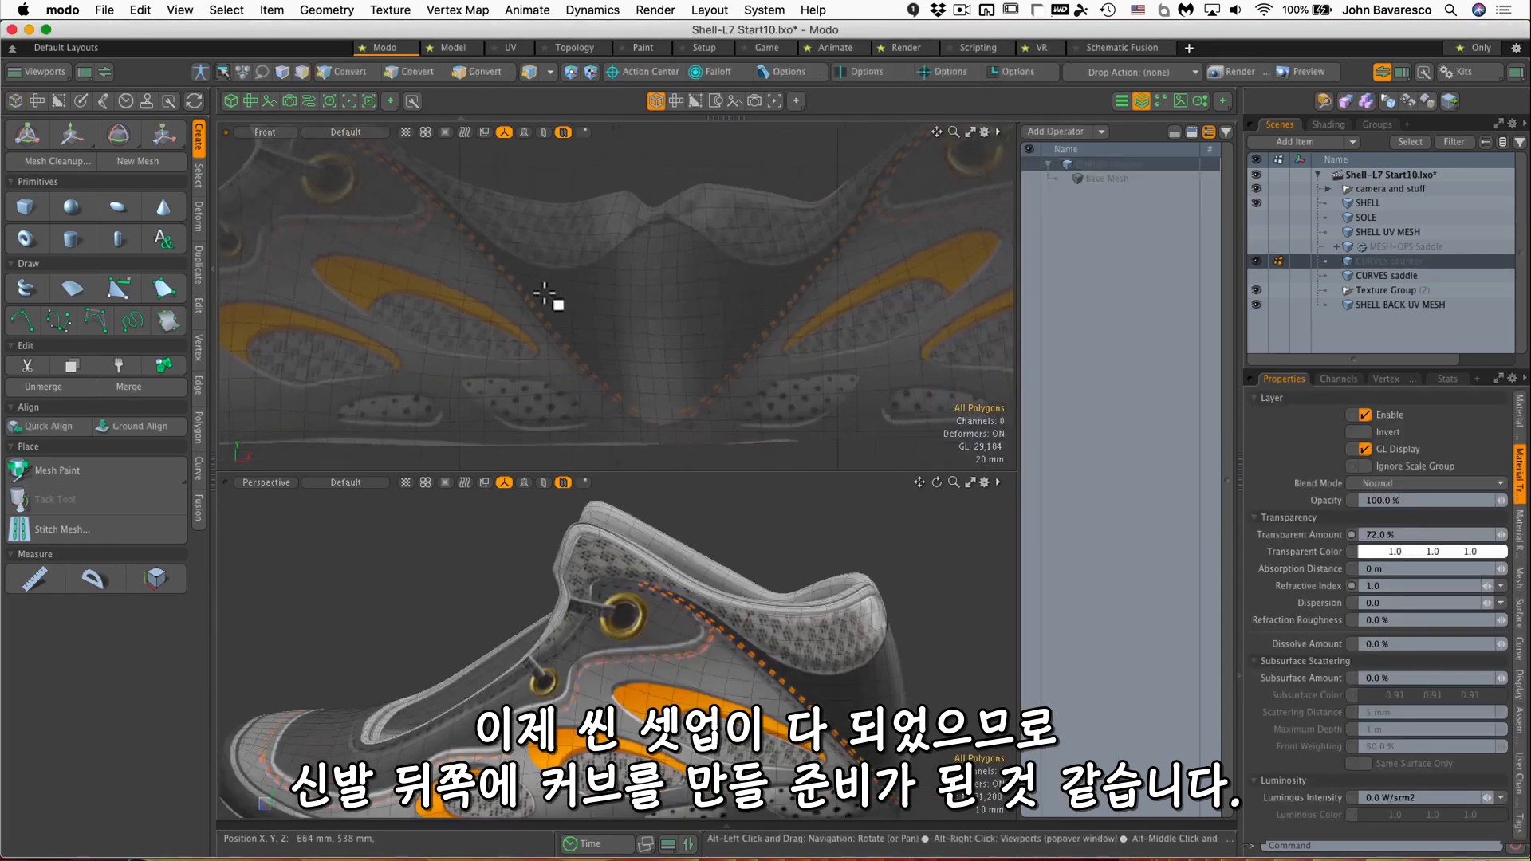
Activate the Curve tool in polygon mode with the mesh constraint set to Background, and check that Handle Constraint is enabled.
{"action": "key", "text": "3"}
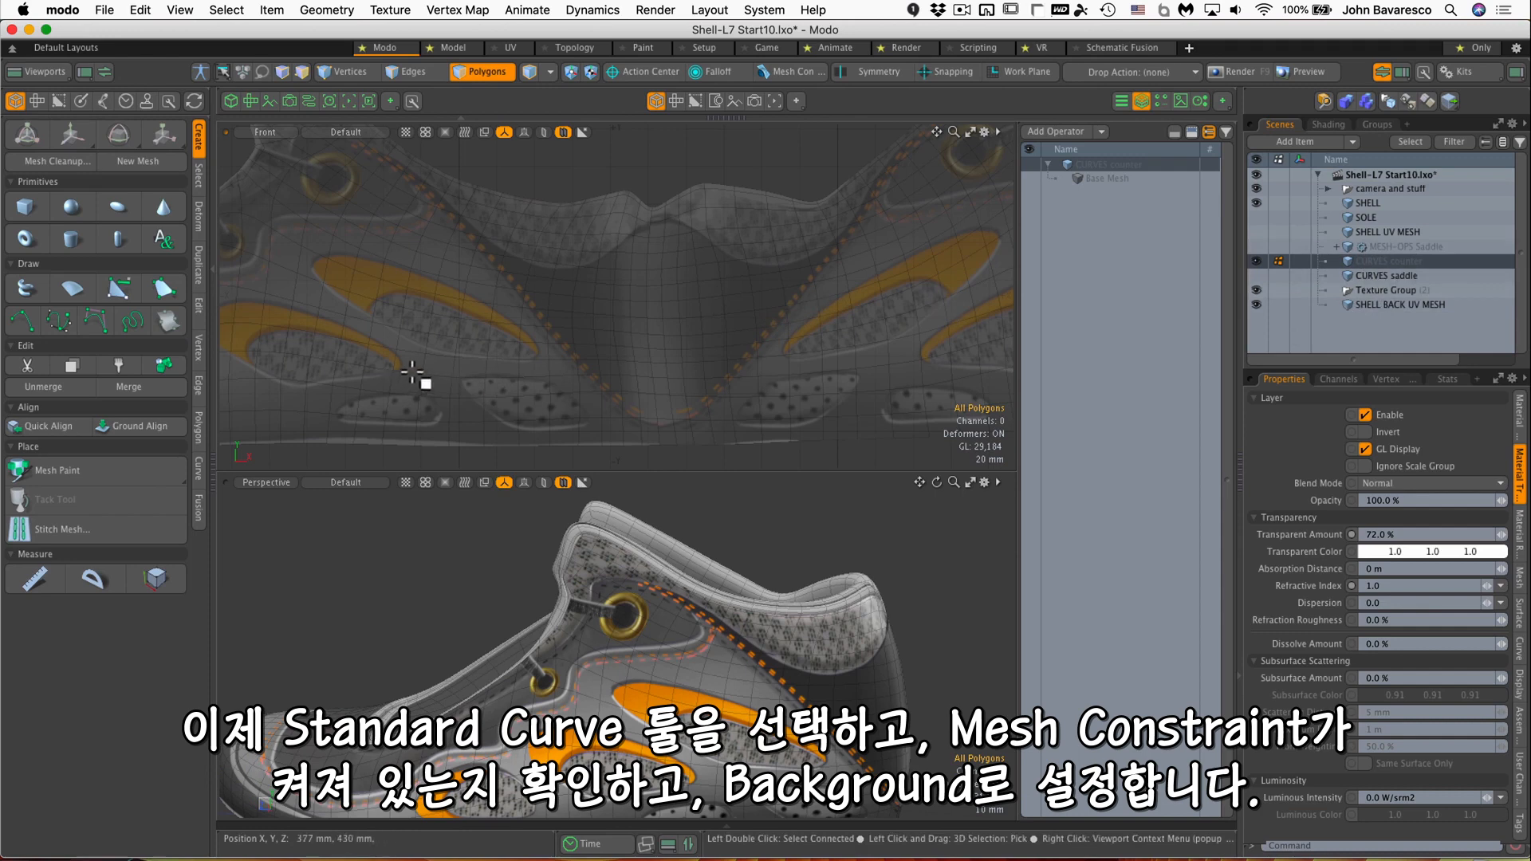
{"action": "left_click", "coordinate": [24, 320]}
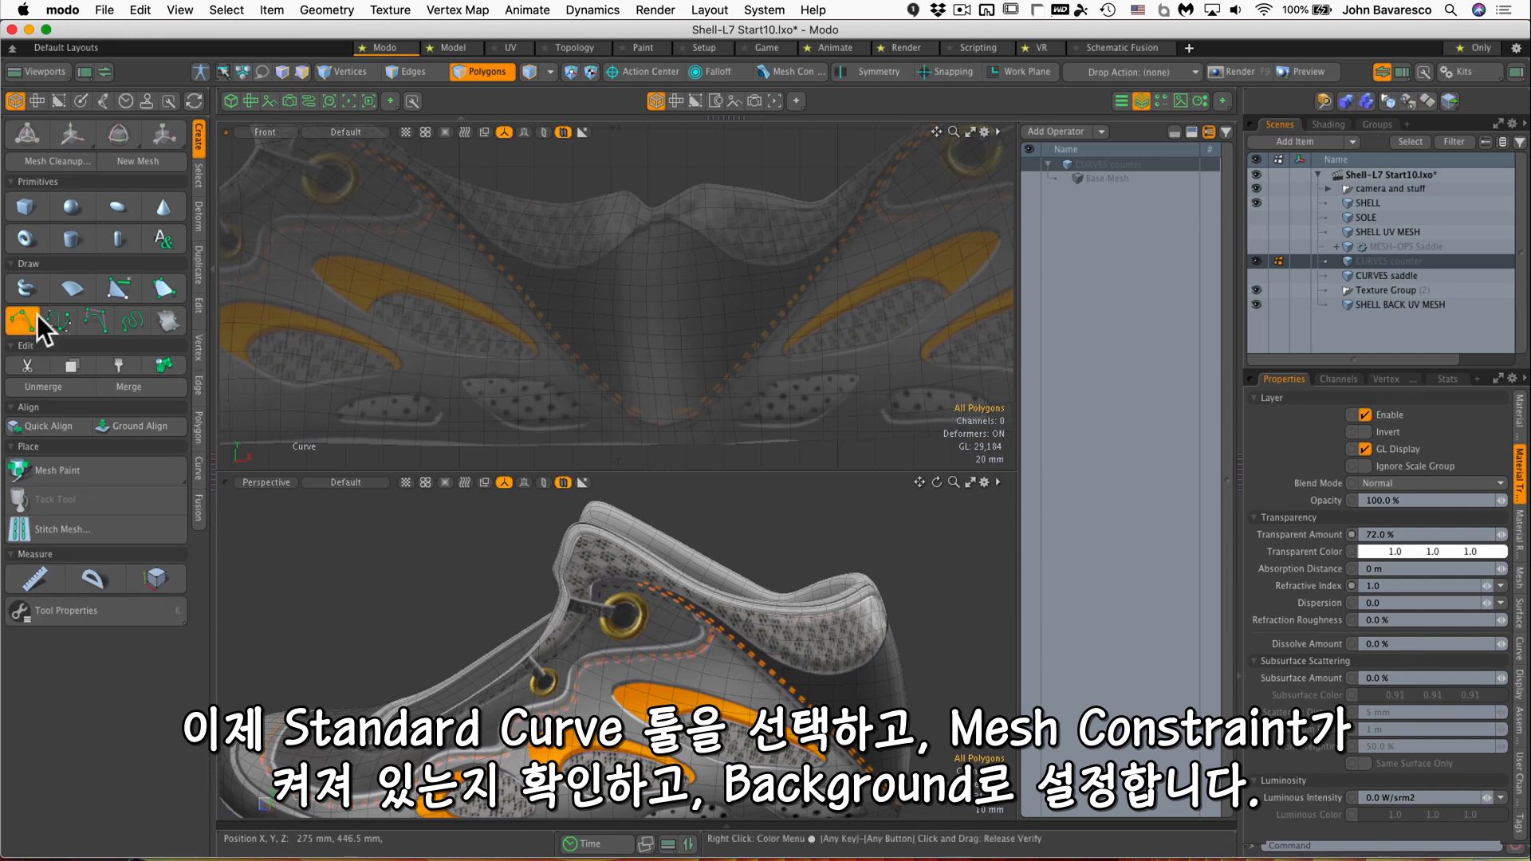
{"action": "left_click", "coordinate": [782, 71]}
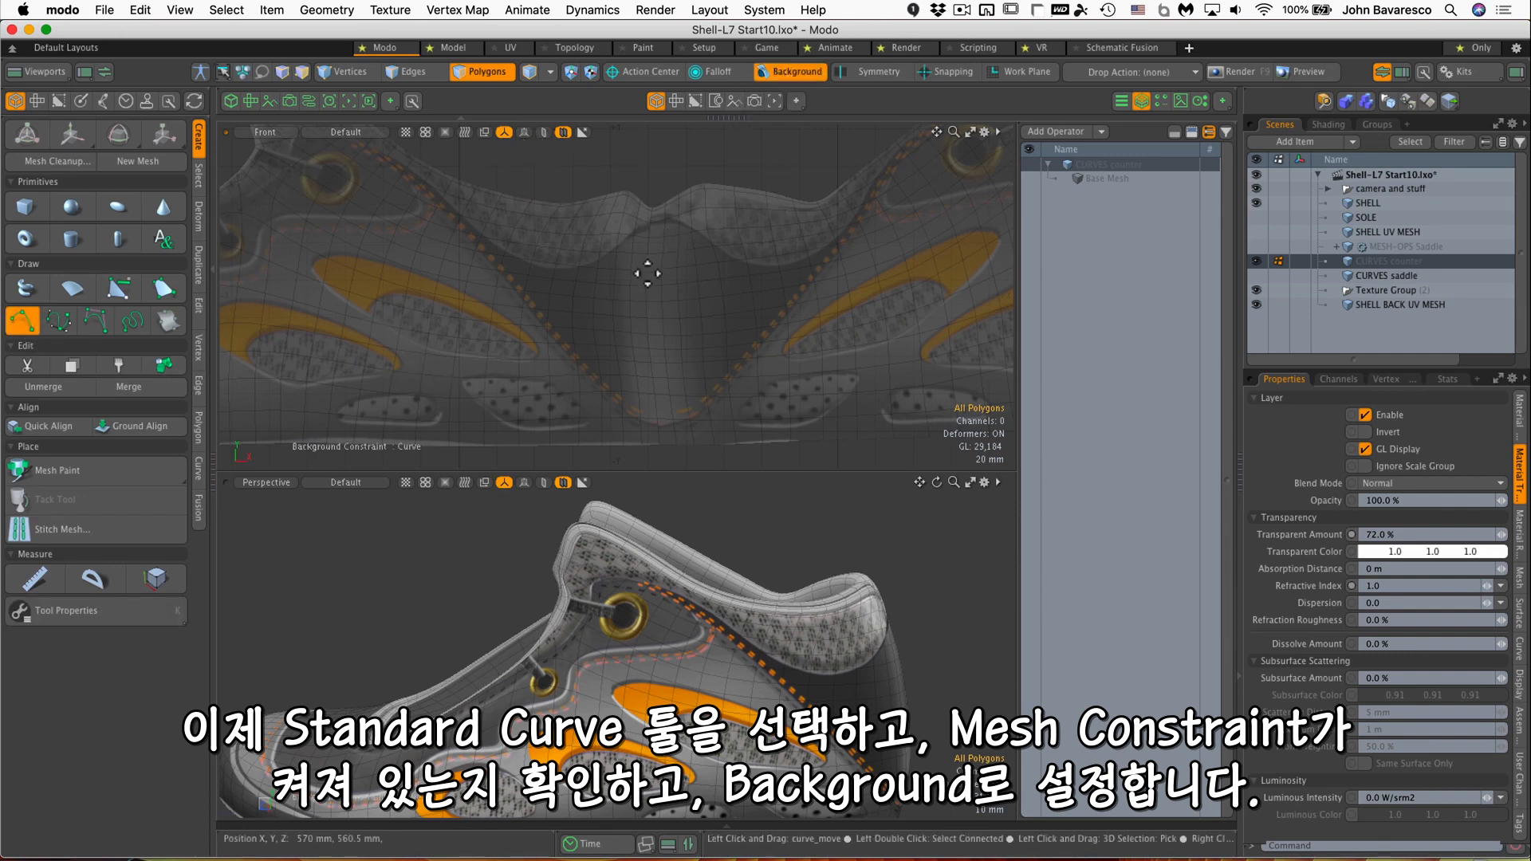
{"action": "left_click", "coordinate": [131, 612]}
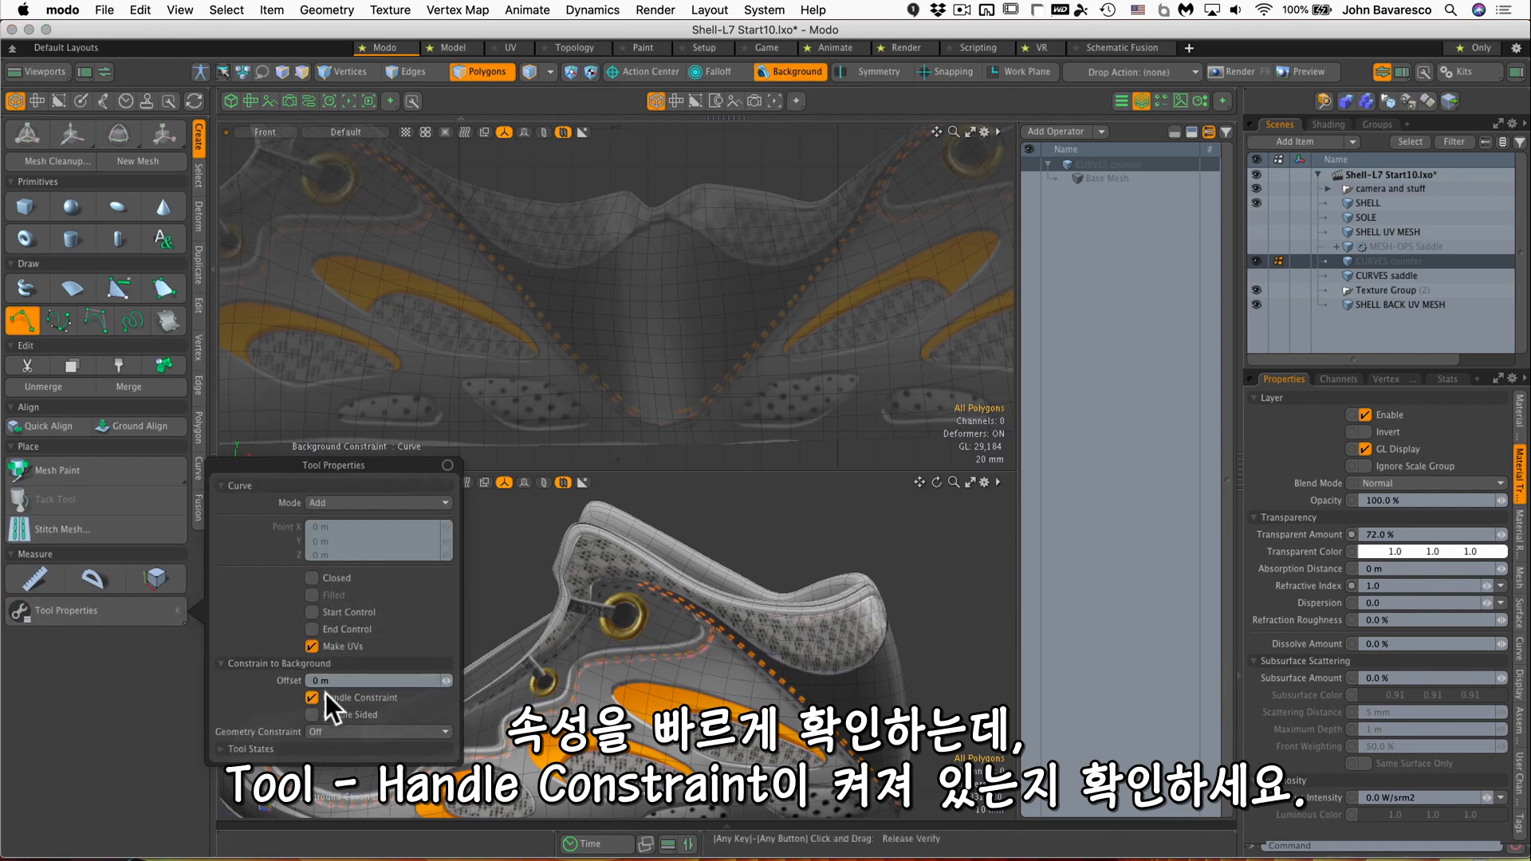
Draw the counter outline counterclockwise in the front view, placing curve points along the dashed stitching on the shoe's back.
{"action": "left_click_drag", "start_coordinate": [663, 365], "coordinate": [704, 347], "text": "ctrl+alt"}
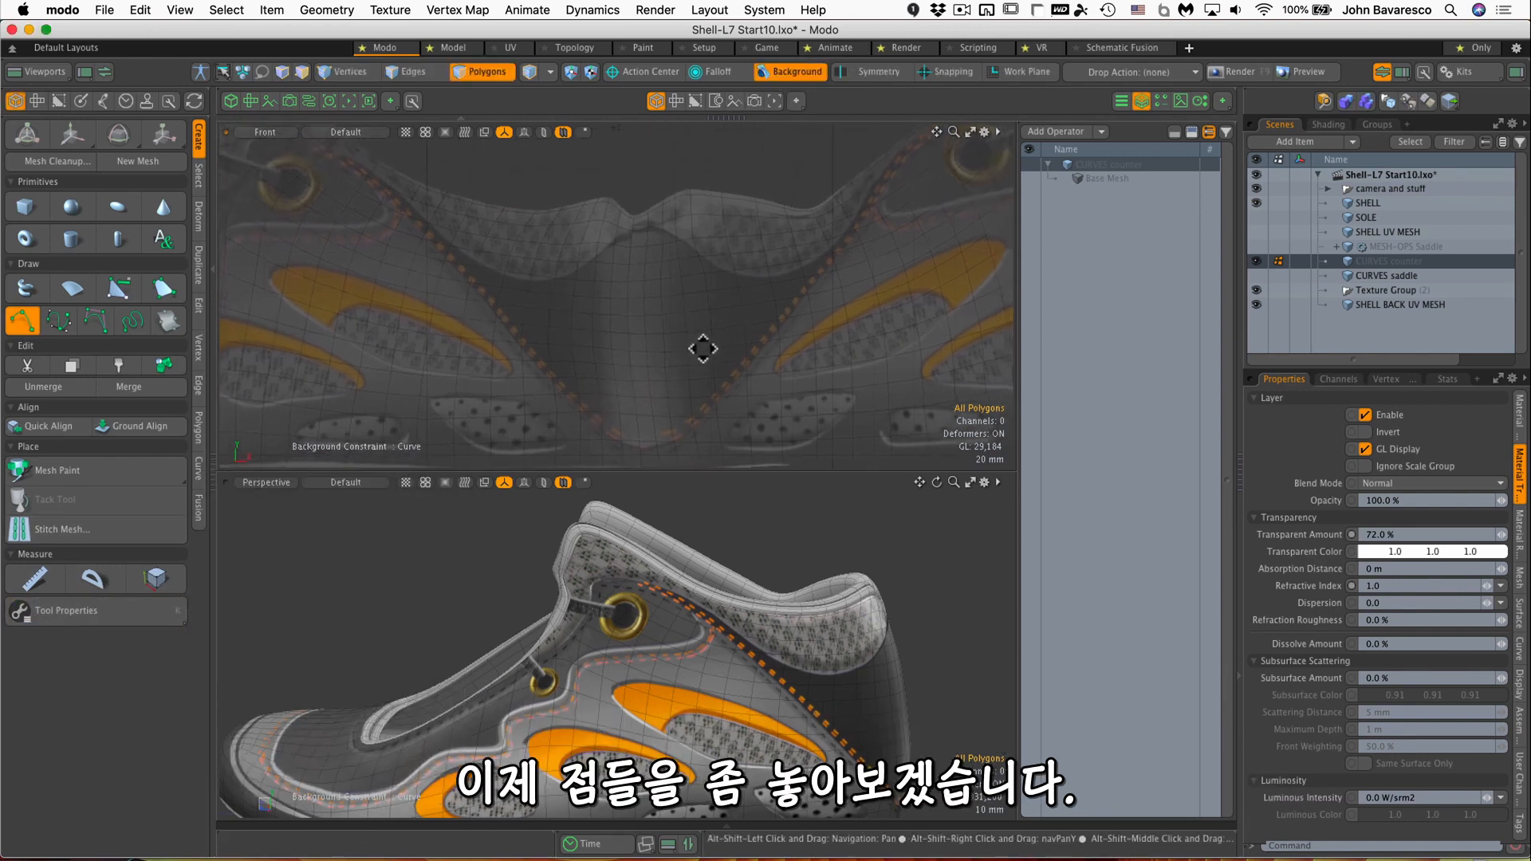
{"action": "left_click", "coordinate": [468, 281]}
{"action": "left_click", "coordinate": [528, 357]}
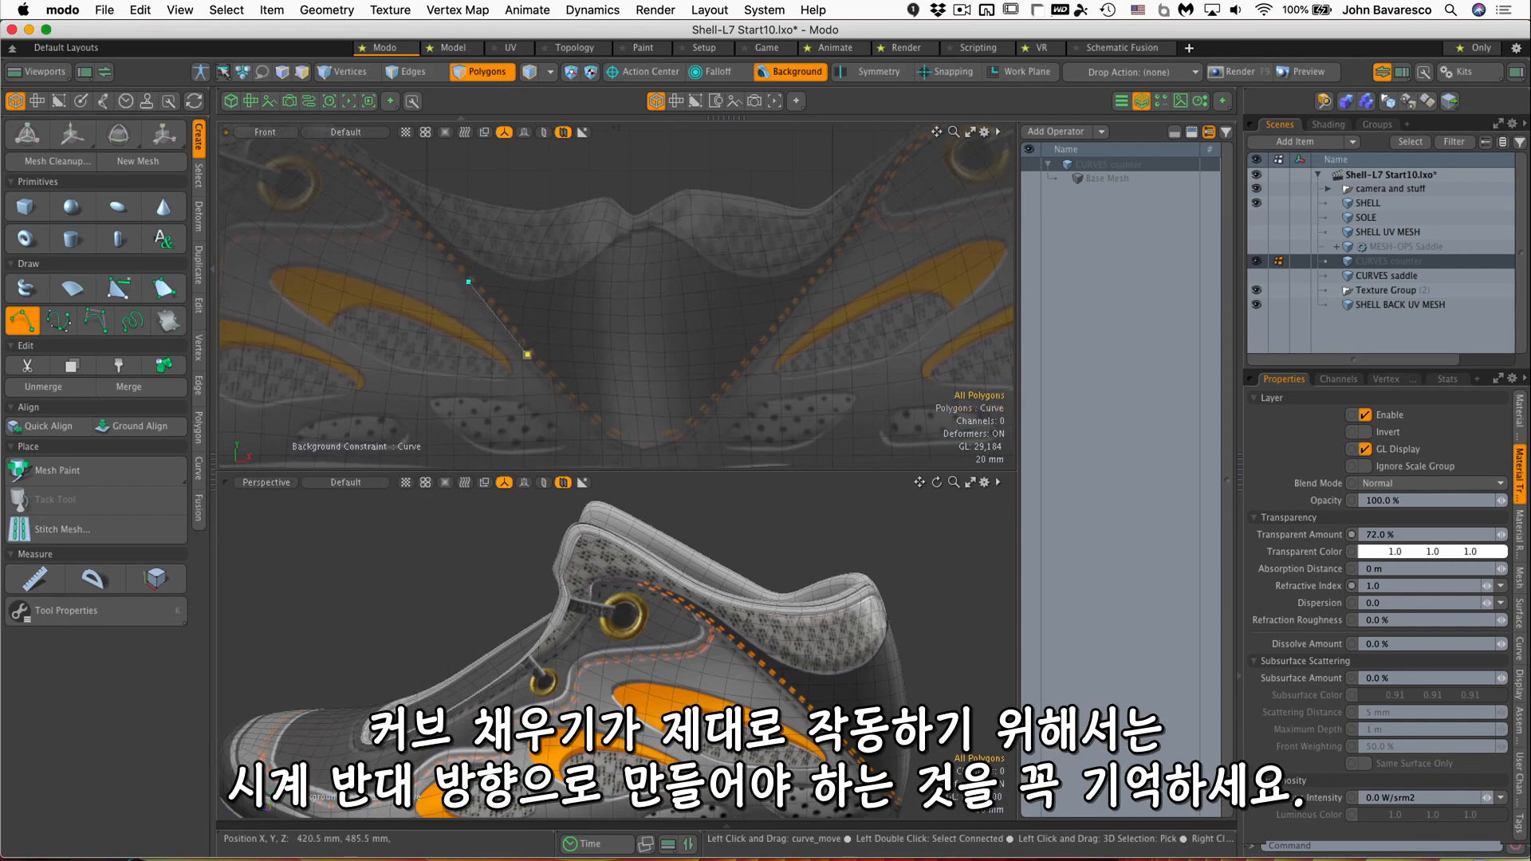
{"action": "left_click", "coordinate": [586, 419]}
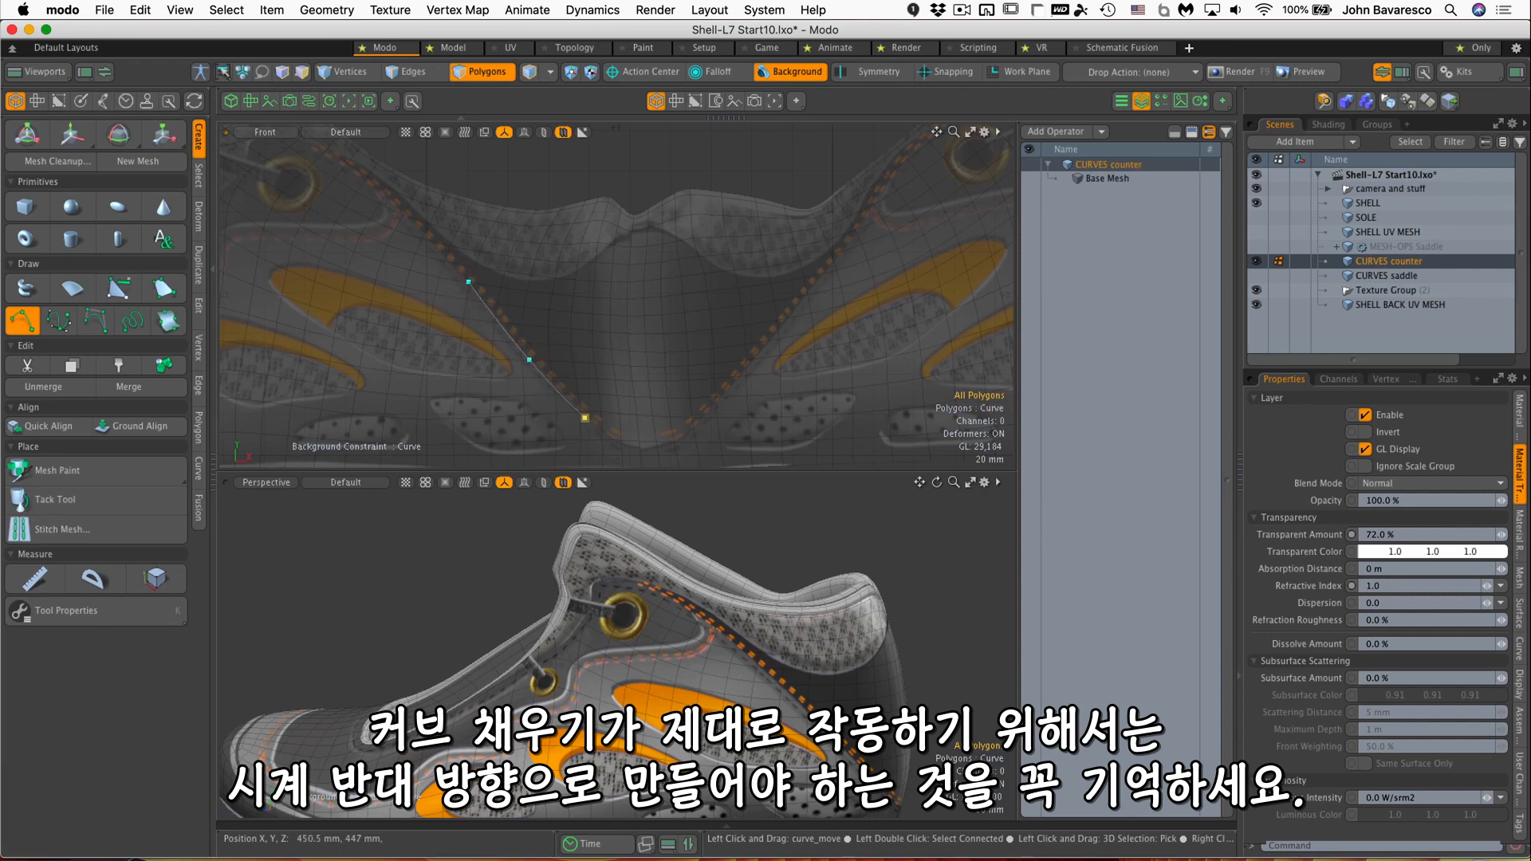
{"action": "left_click", "coordinate": [640, 448]}
{"action": "left_click", "coordinate": [702, 413]}
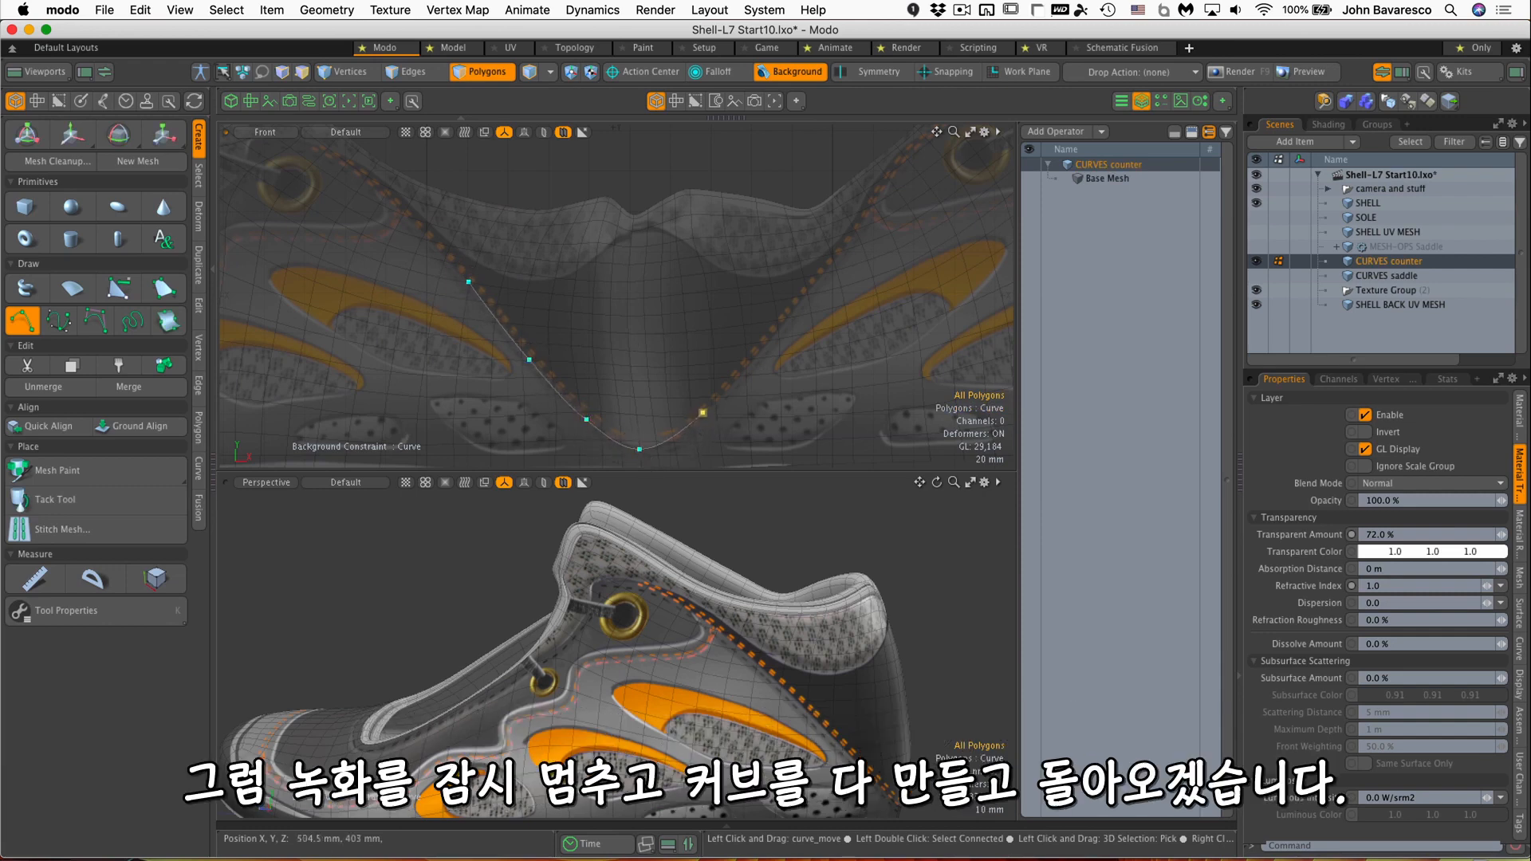
{"action": "left_click", "coordinate": [803, 299]}
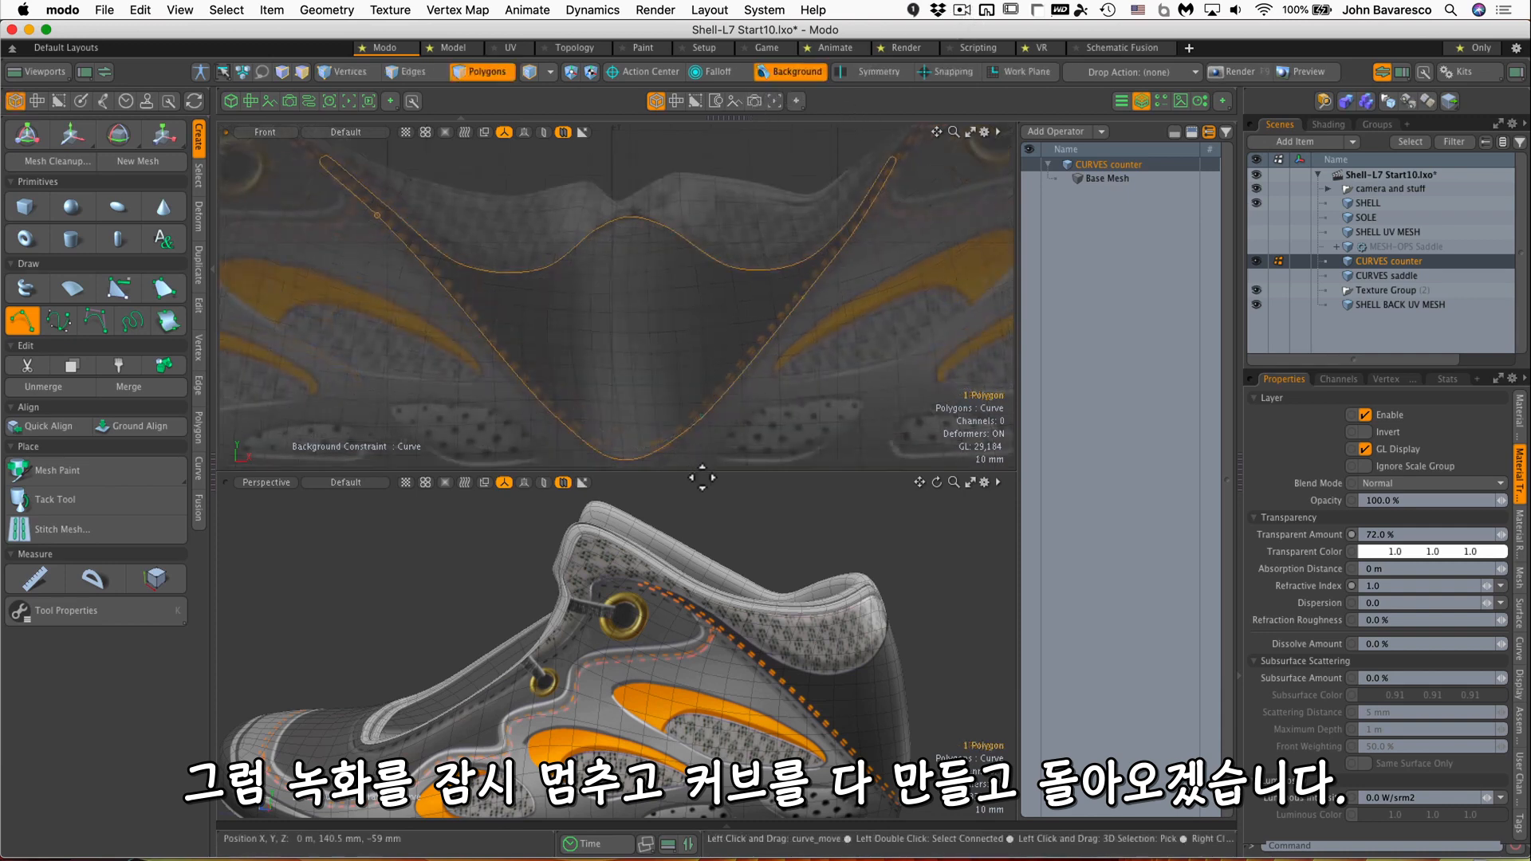
Enlarge the upper viewport slightly and inspect the shoe's heel in the perspective view.
{"action": "left_click_drag", "start_coordinate": [697, 471], "coordinate": [700, 502]}
{"action": "left_click_drag", "start_coordinate": [759, 619], "coordinate": [645, 683], "text": "alt"}
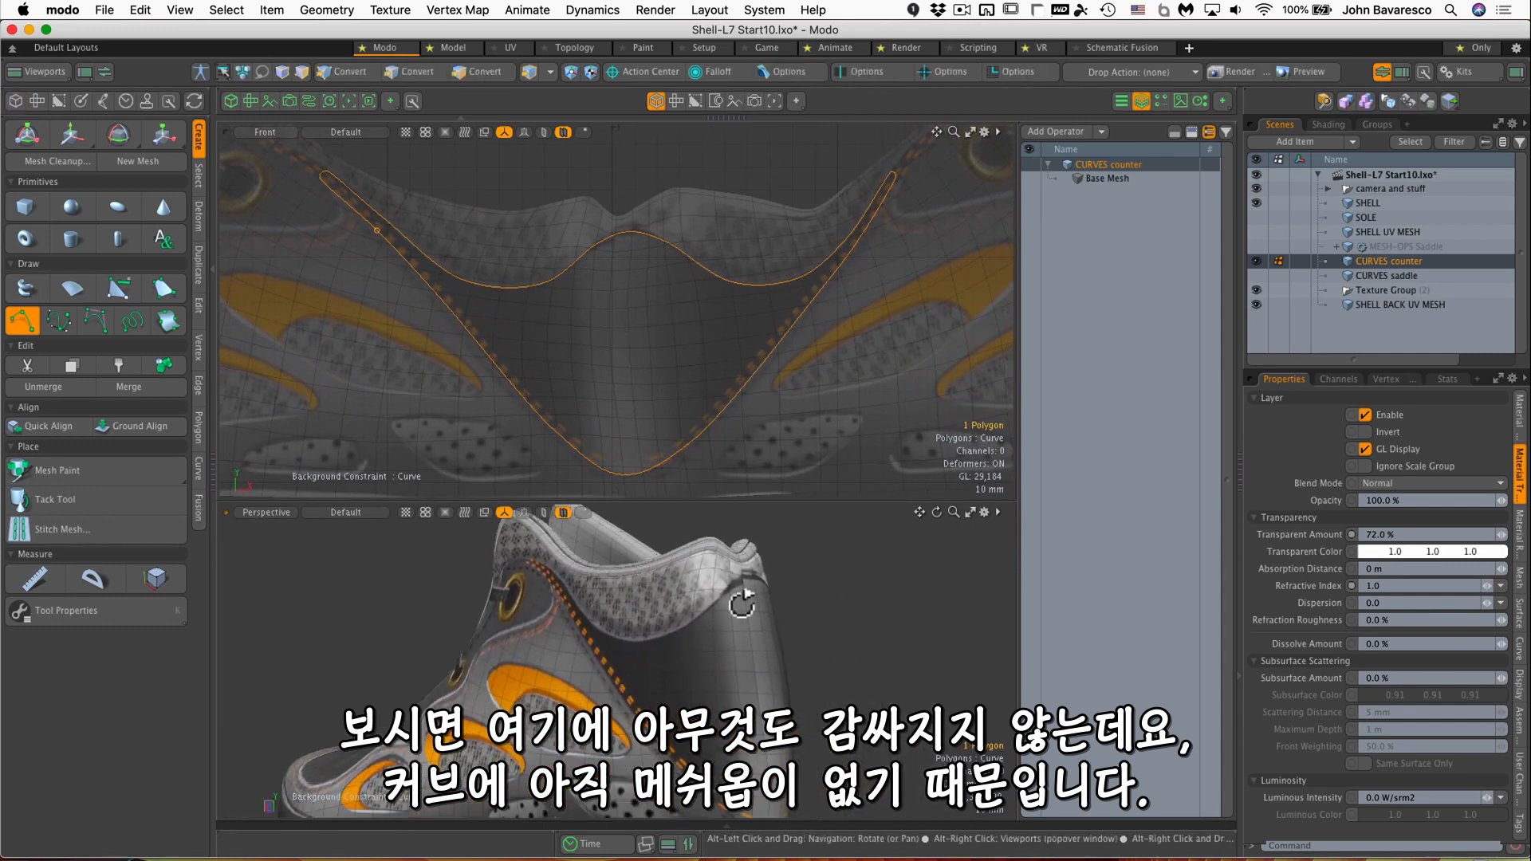
{"action": "left_click_drag", "start_coordinate": [731, 591], "coordinate": [717, 622], "text": "alt"}
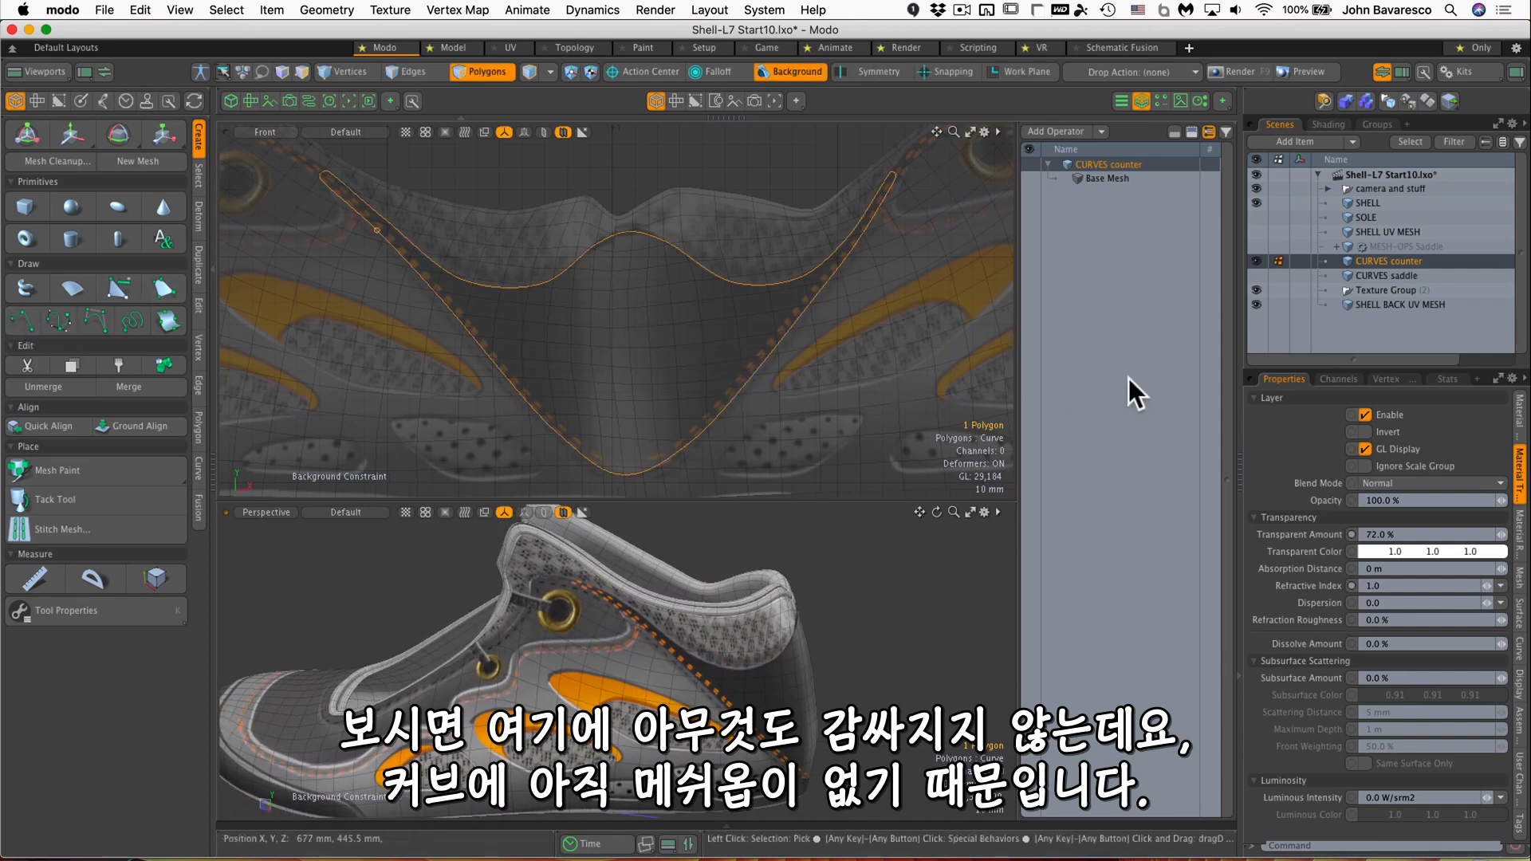
Duplicate the MESH-OPS Saddle item with its full hierarchy.
{"action": "left_click", "coordinate": [1365, 245]}
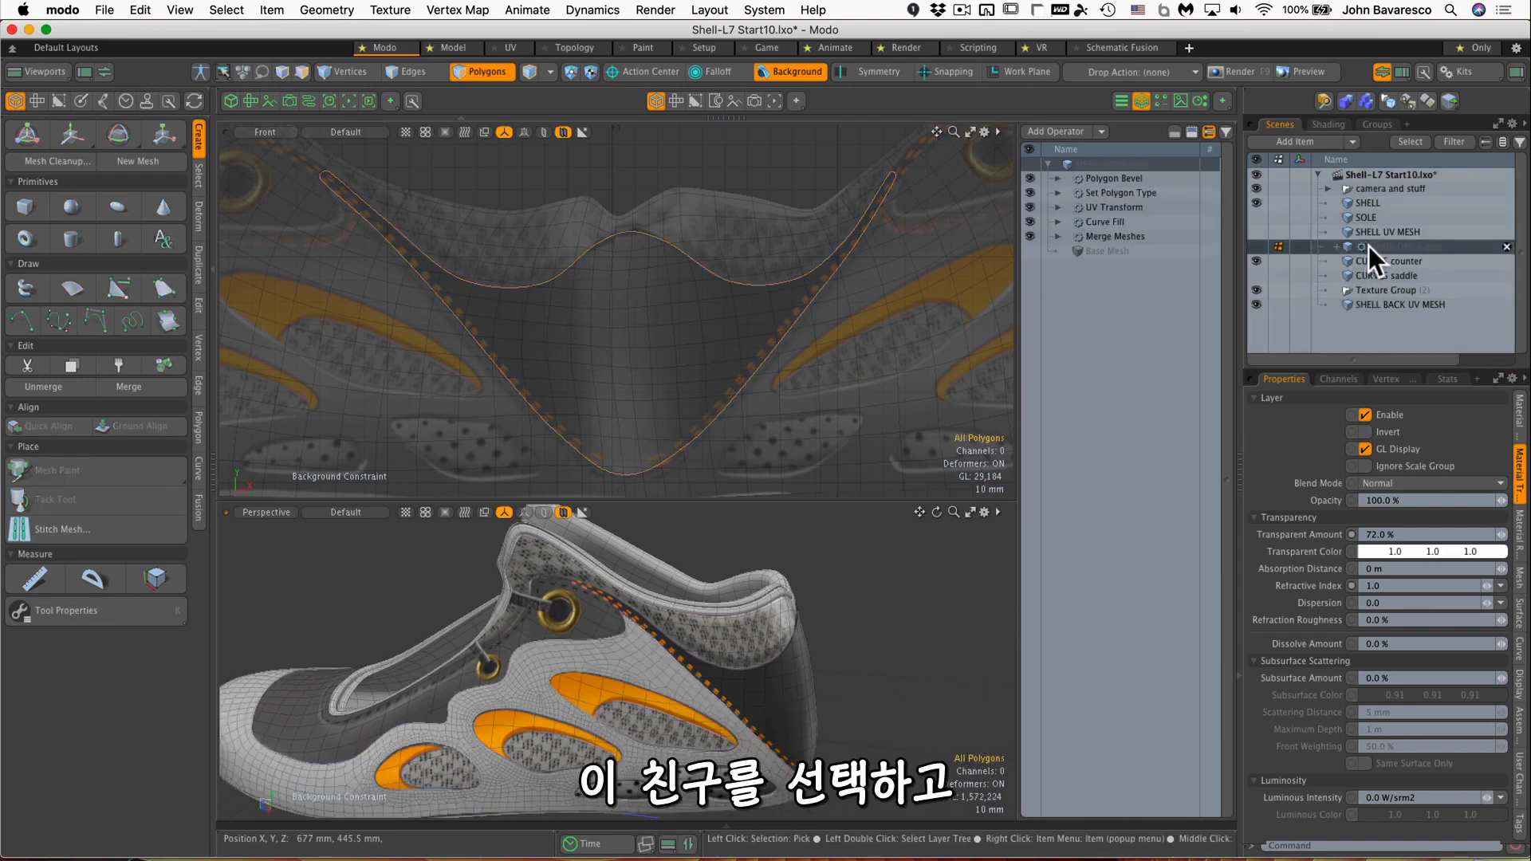
{"action": "right_click", "coordinate": [1368, 246]}
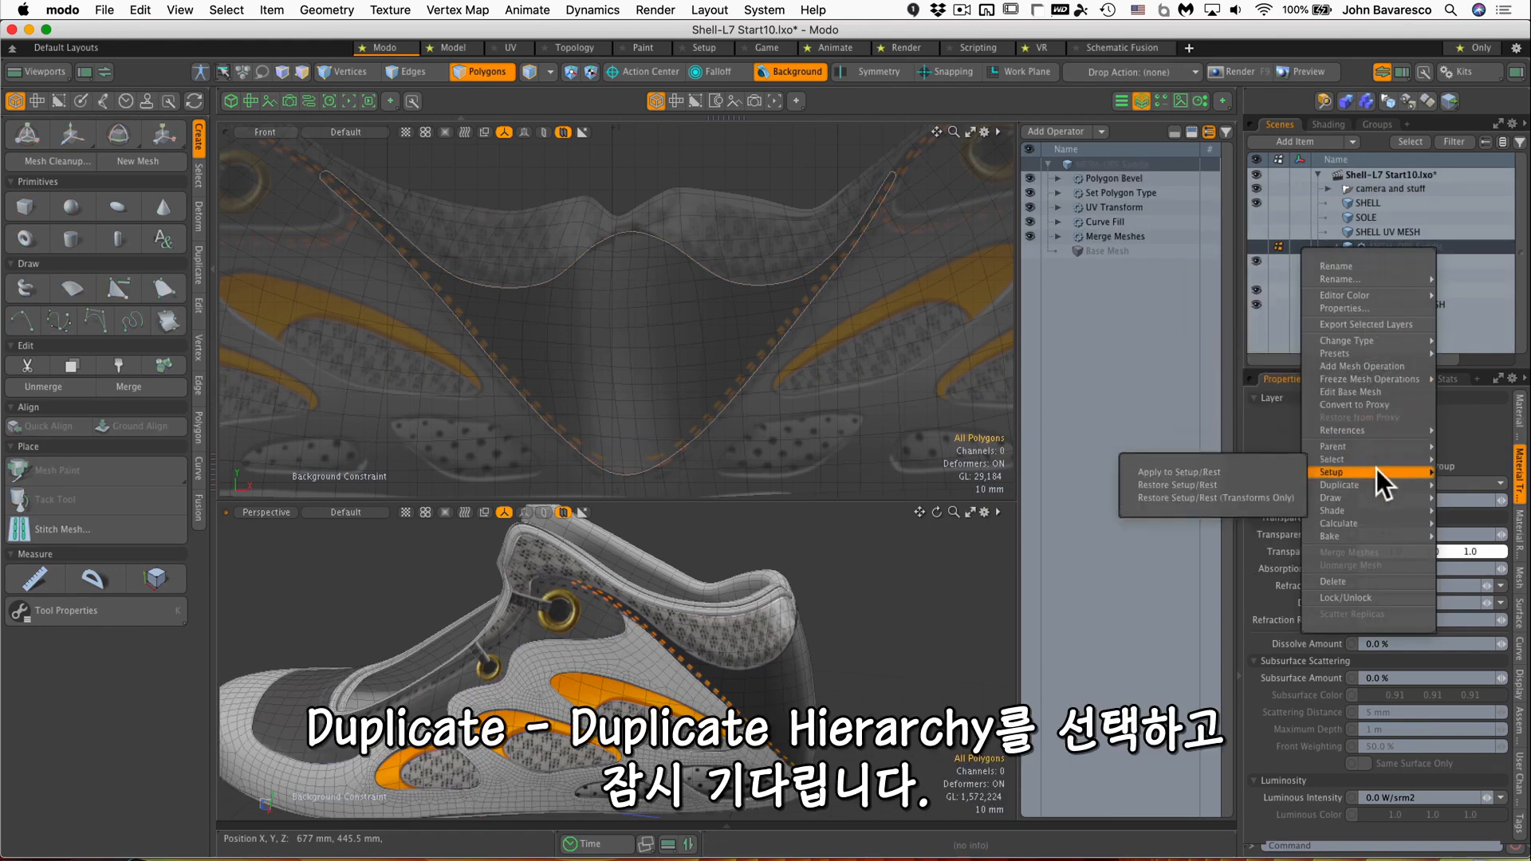
{"action": "mouse_move", "coordinate": [1369, 482]}
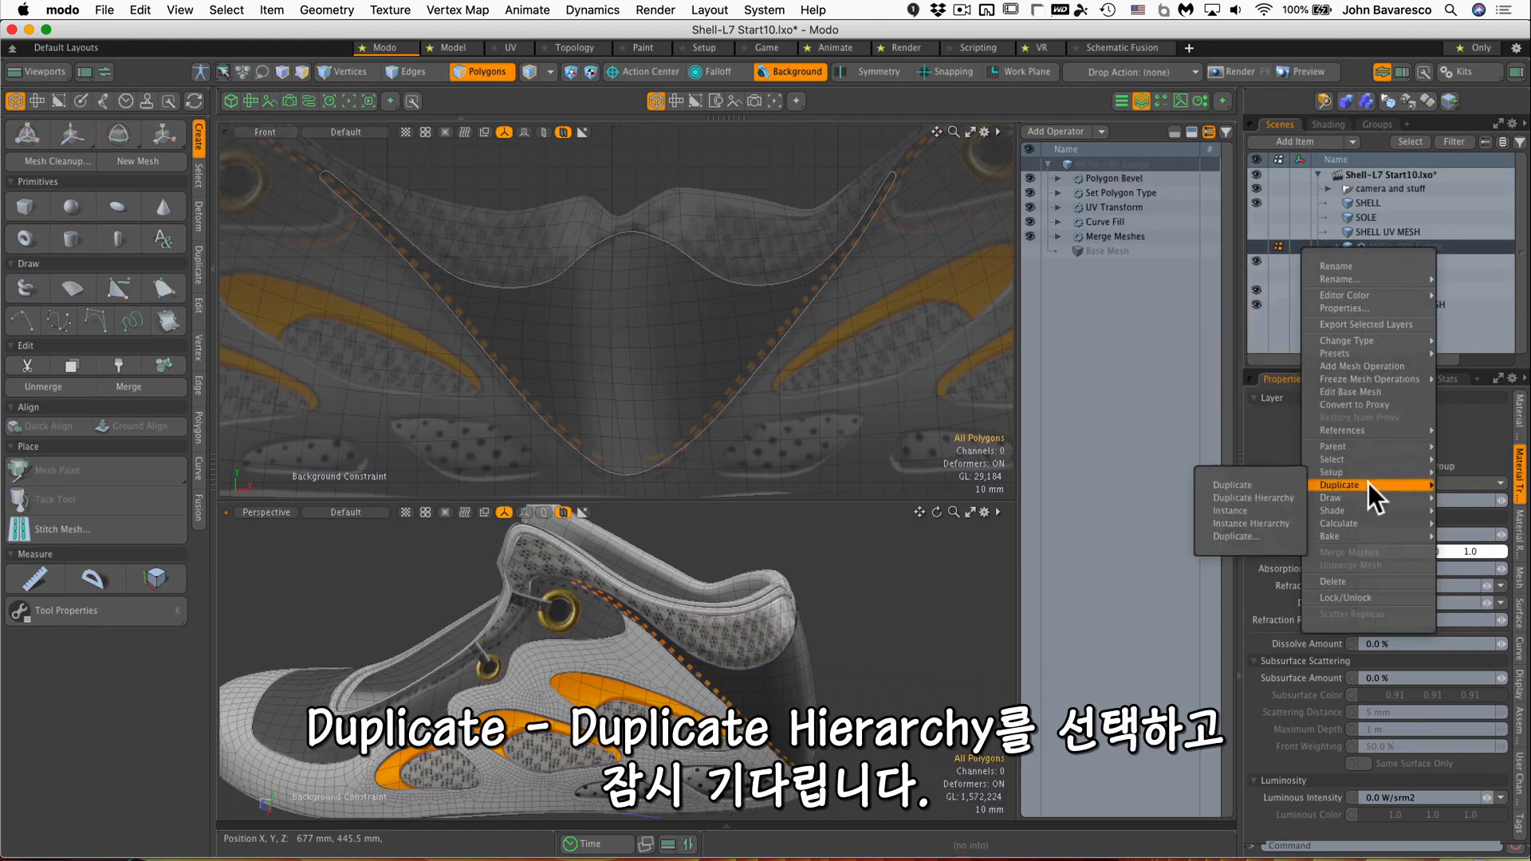
{"action": "left_click", "coordinate": [1287, 495]}
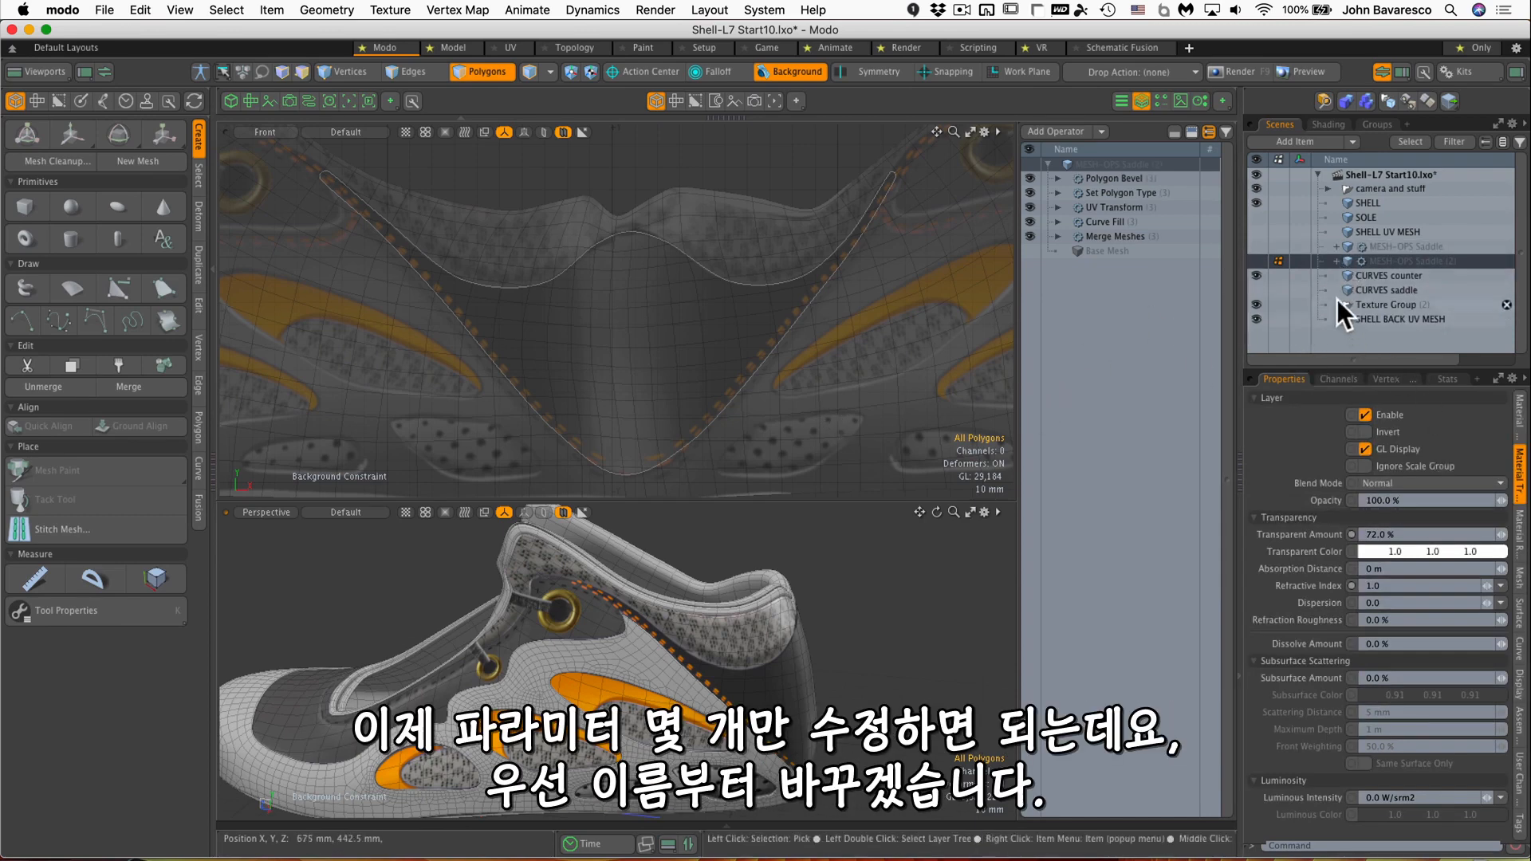
Rename the duplicated mesh item to MESH-OPS Counter.
{"action": "left_click", "coordinate": [1519, 413]}
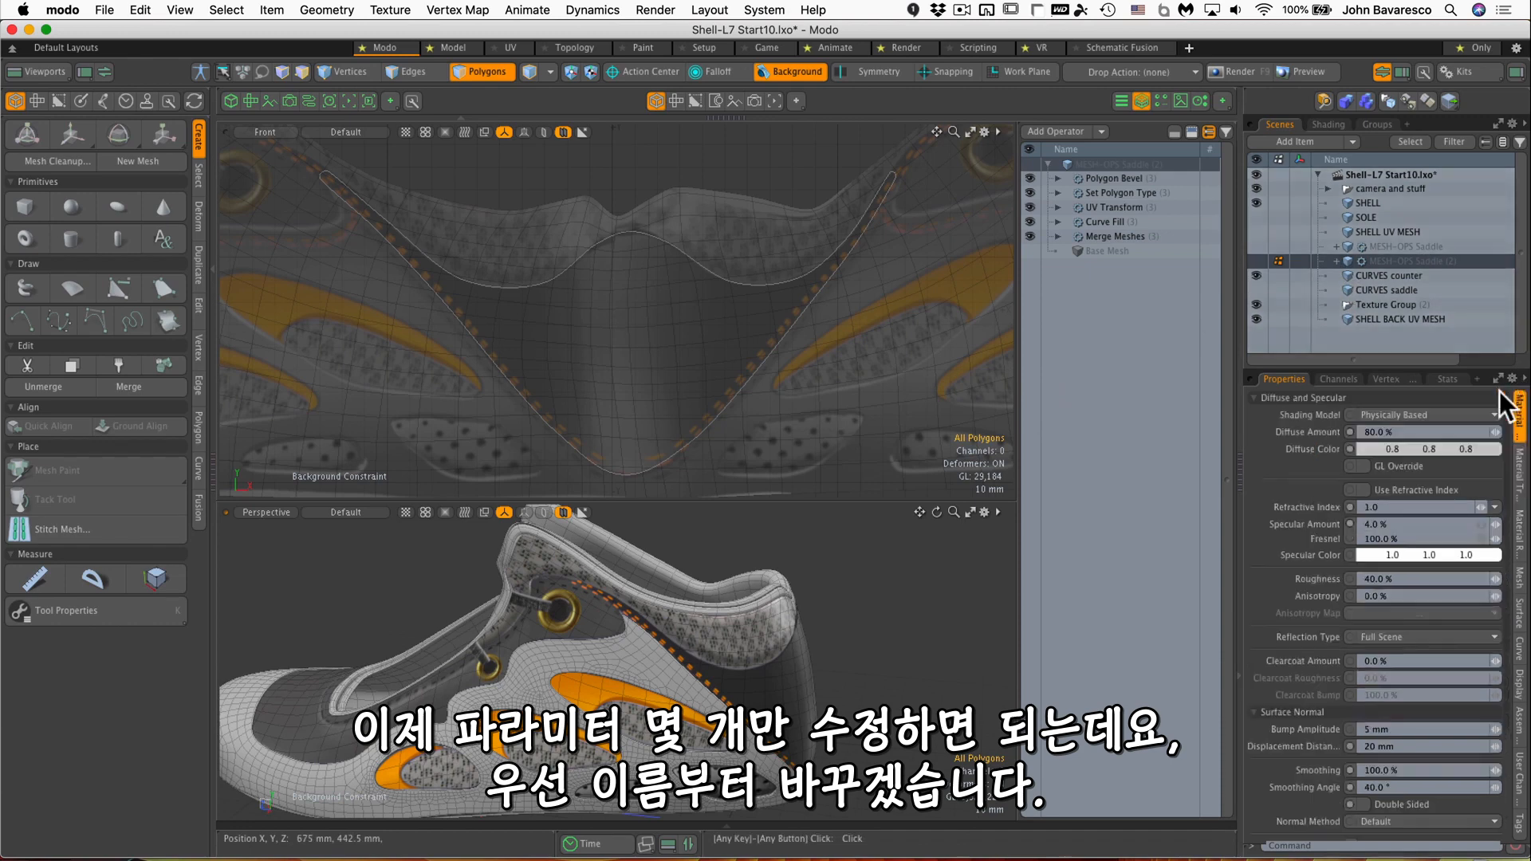
{"action": "double_click", "coordinate": [1393, 262]}
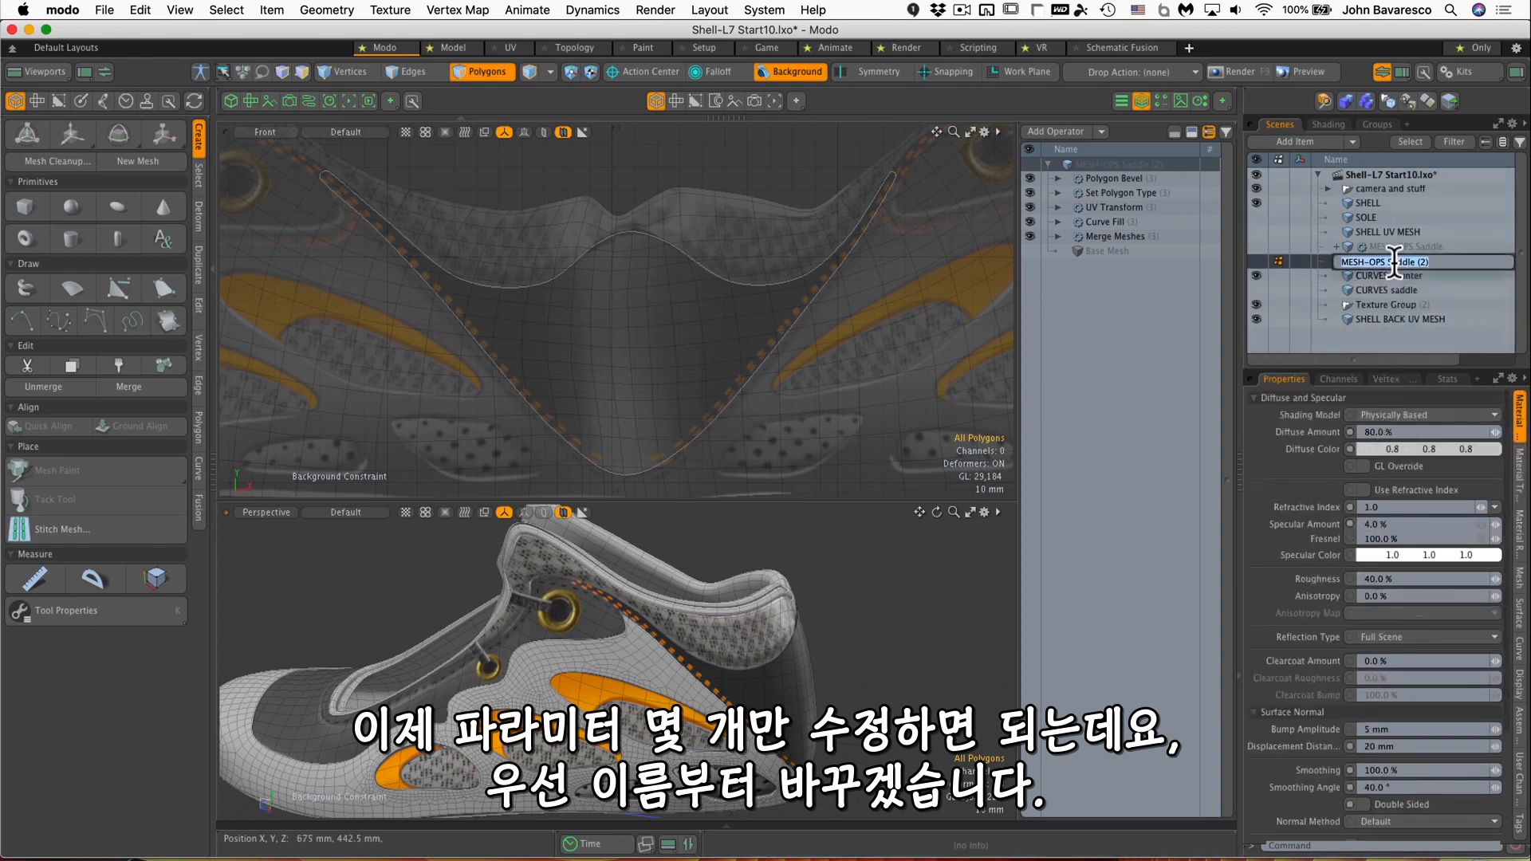
{"action": "left_click_drag", "start_coordinate": [1388, 262], "coordinate": [1524, 258]}
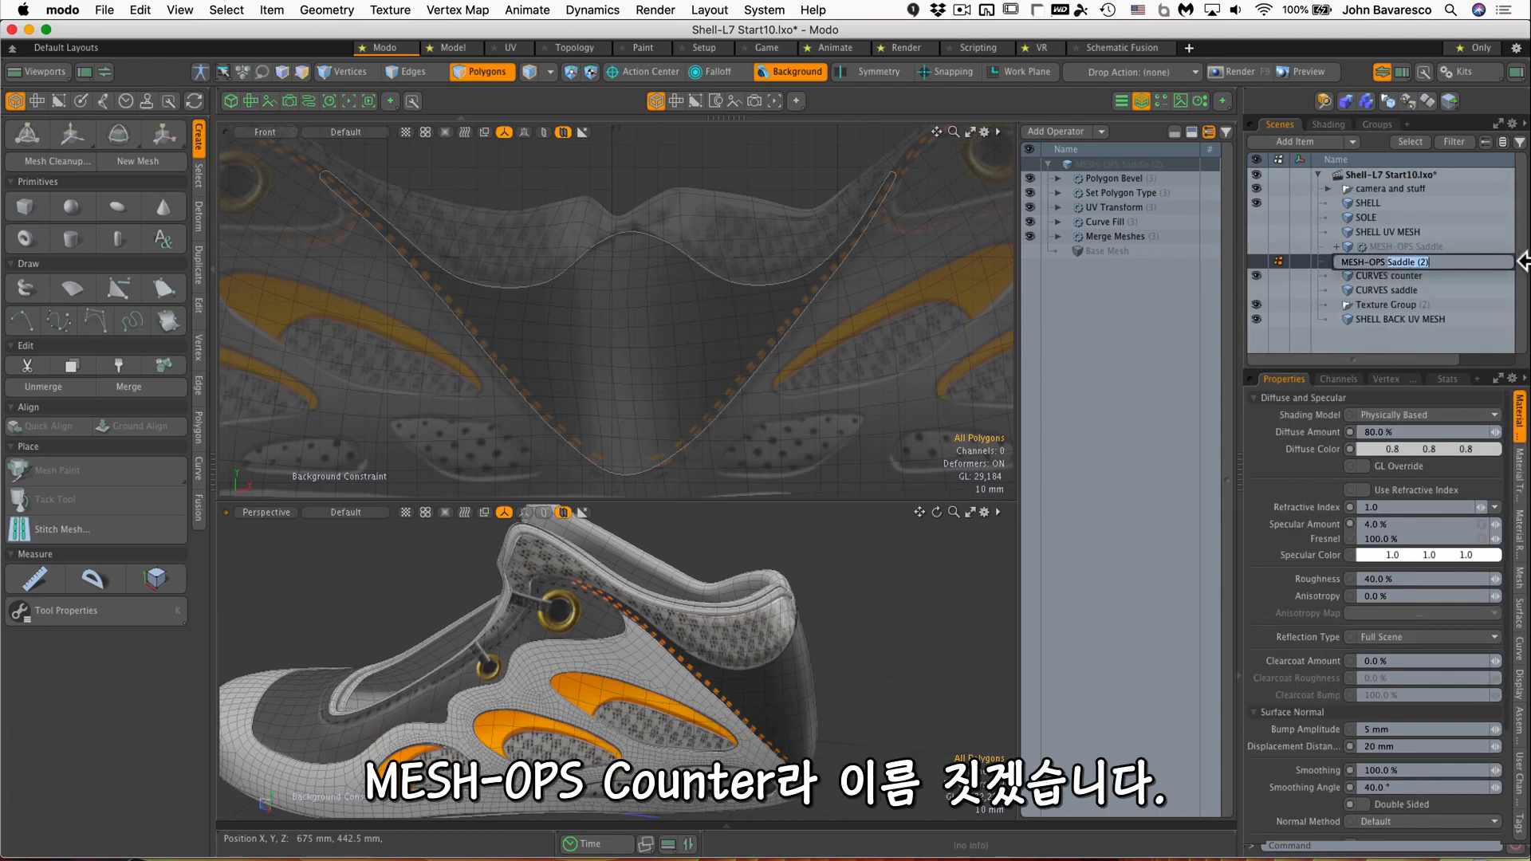
{"action": "type", "text": "Counter"}
{"action": "key", "text": "Return"}
Replace CURVES saddle with CURVES counter as the source of the Merge Meshes operation.
{"action": "left_click", "coordinate": [1058, 236]}
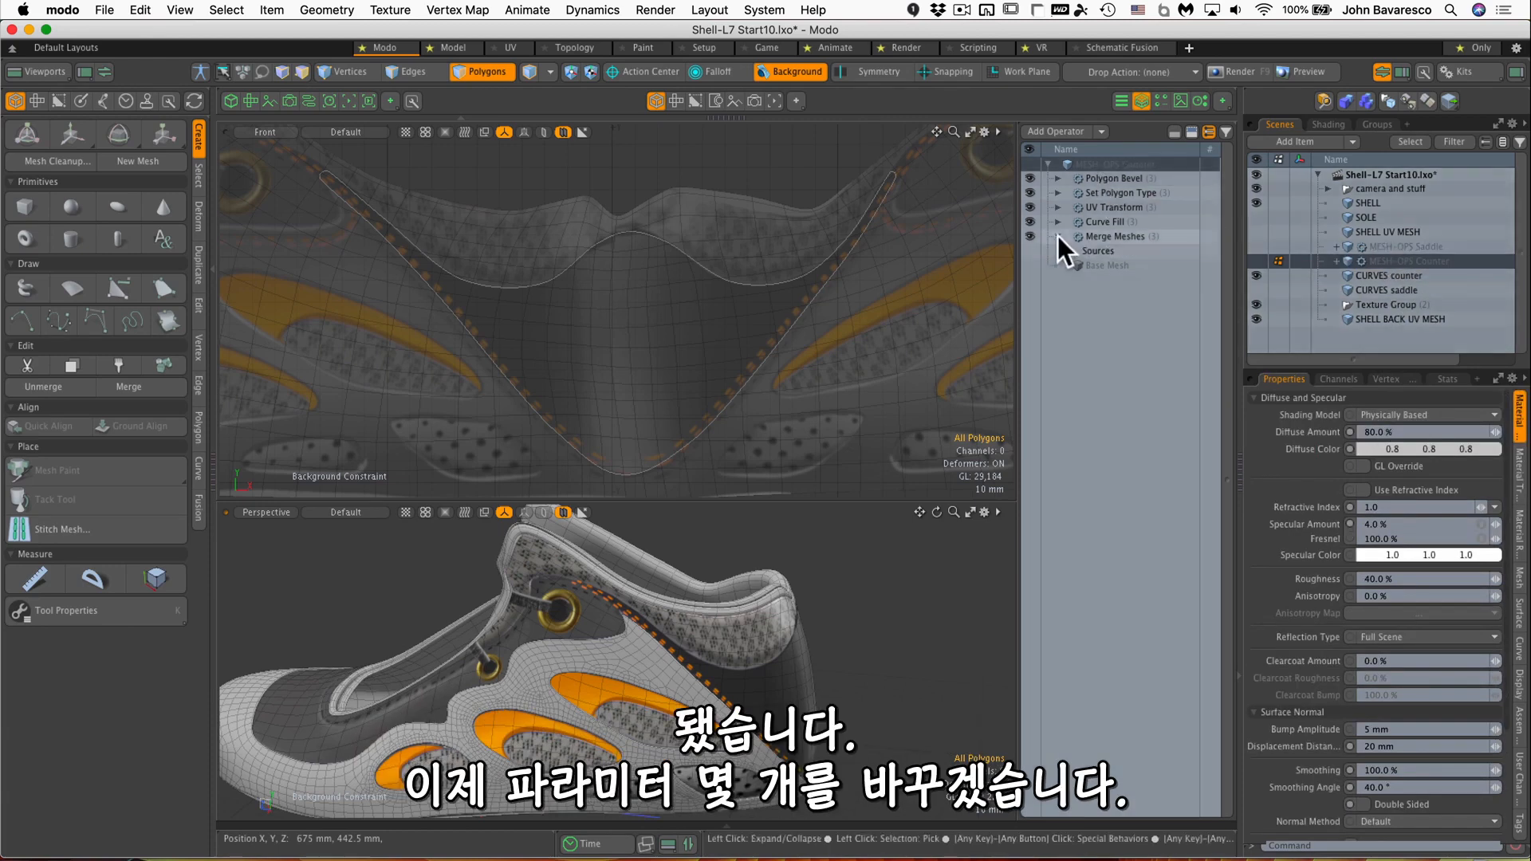
{"action": "left_click", "coordinate": [1068, 251]}
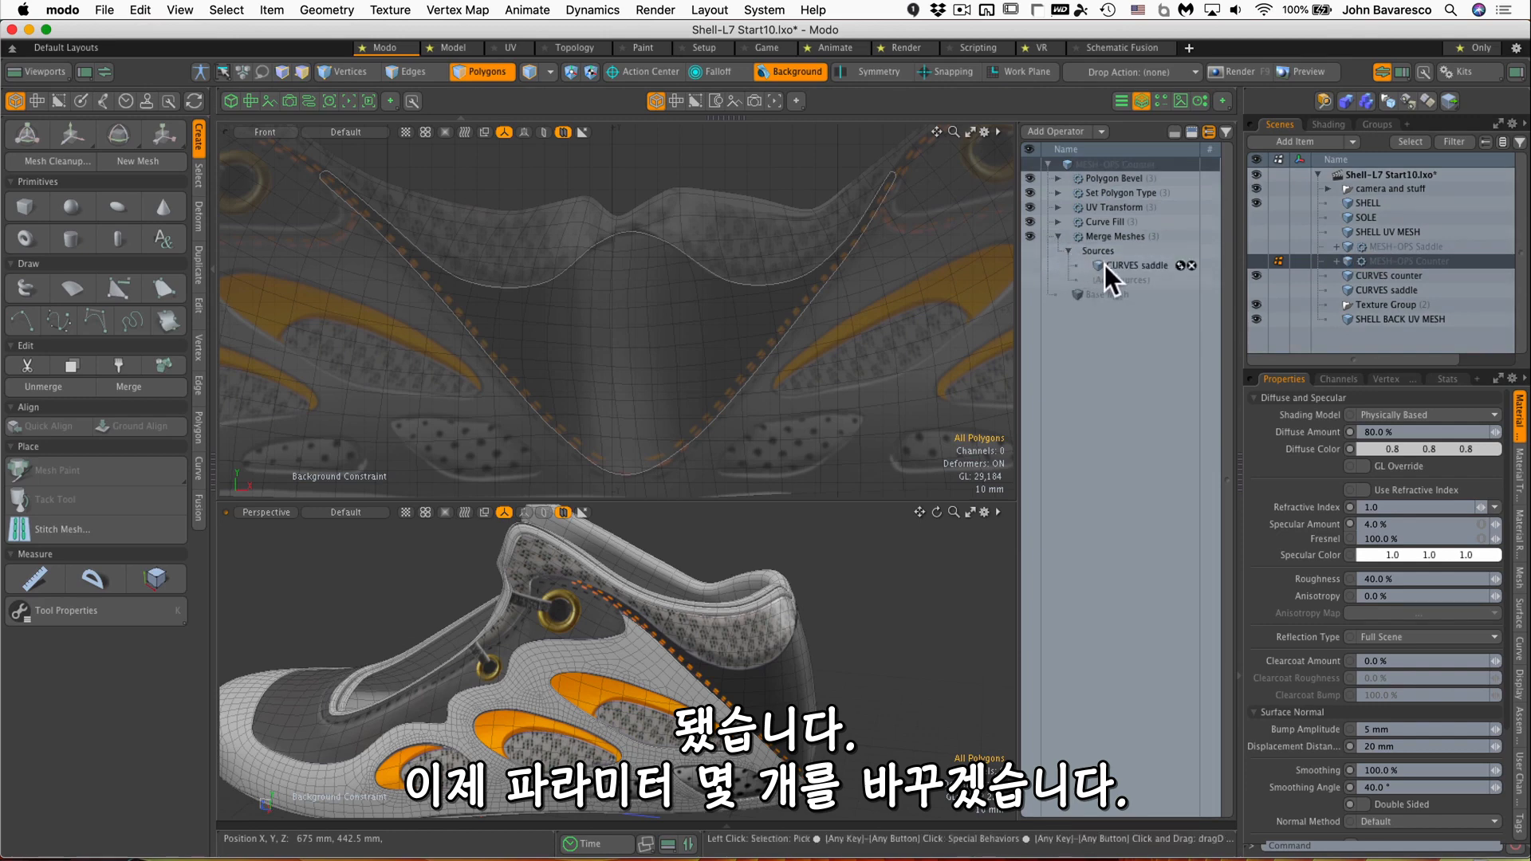
{"action": "left_click", "coordinate": [1180, 264]}
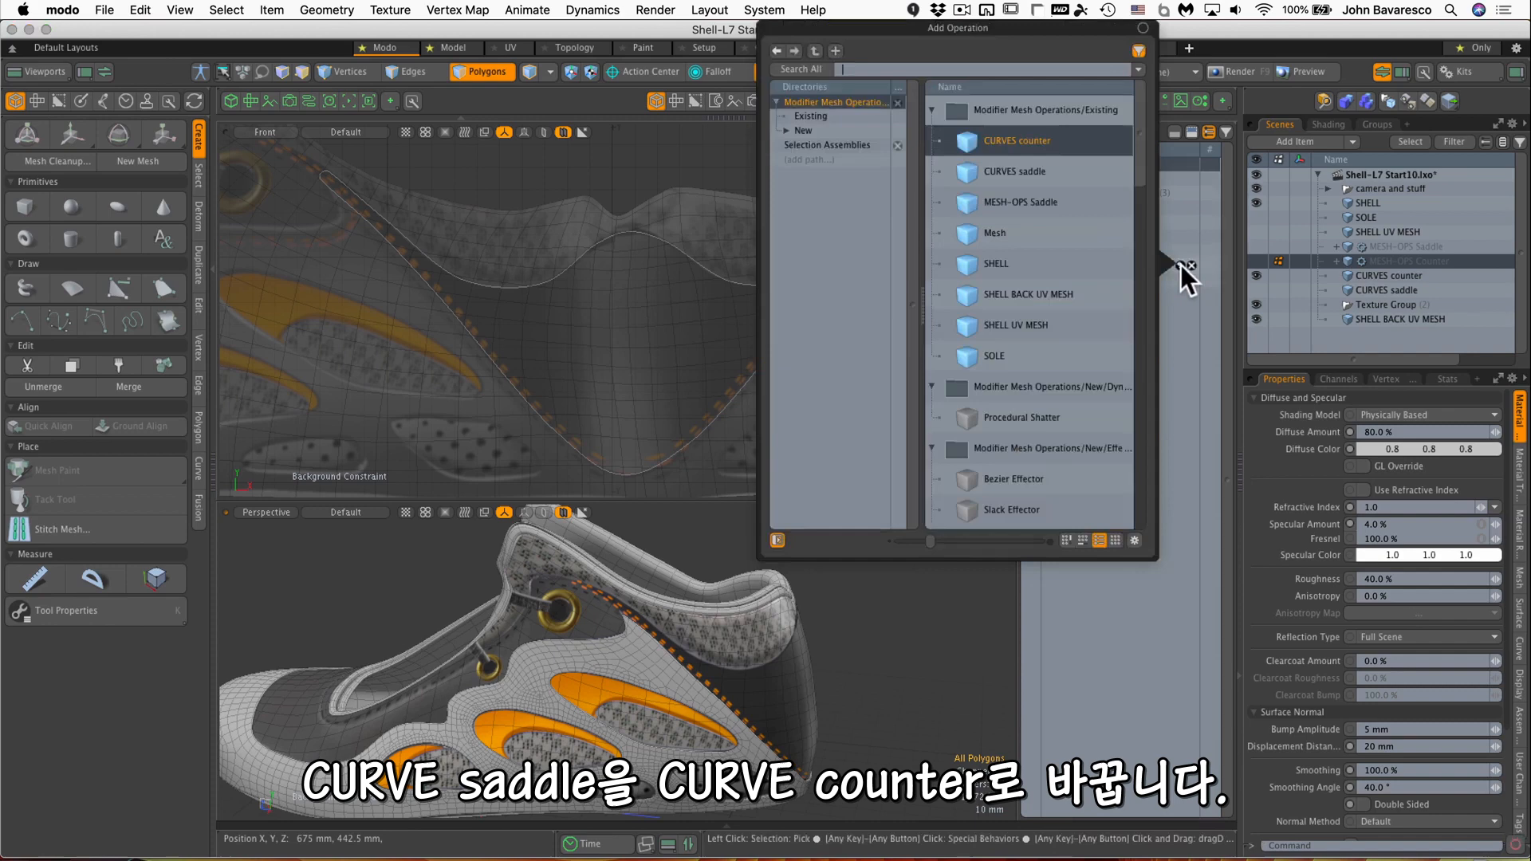
{"action": "left_click", "coordinate": [1142, 239]}
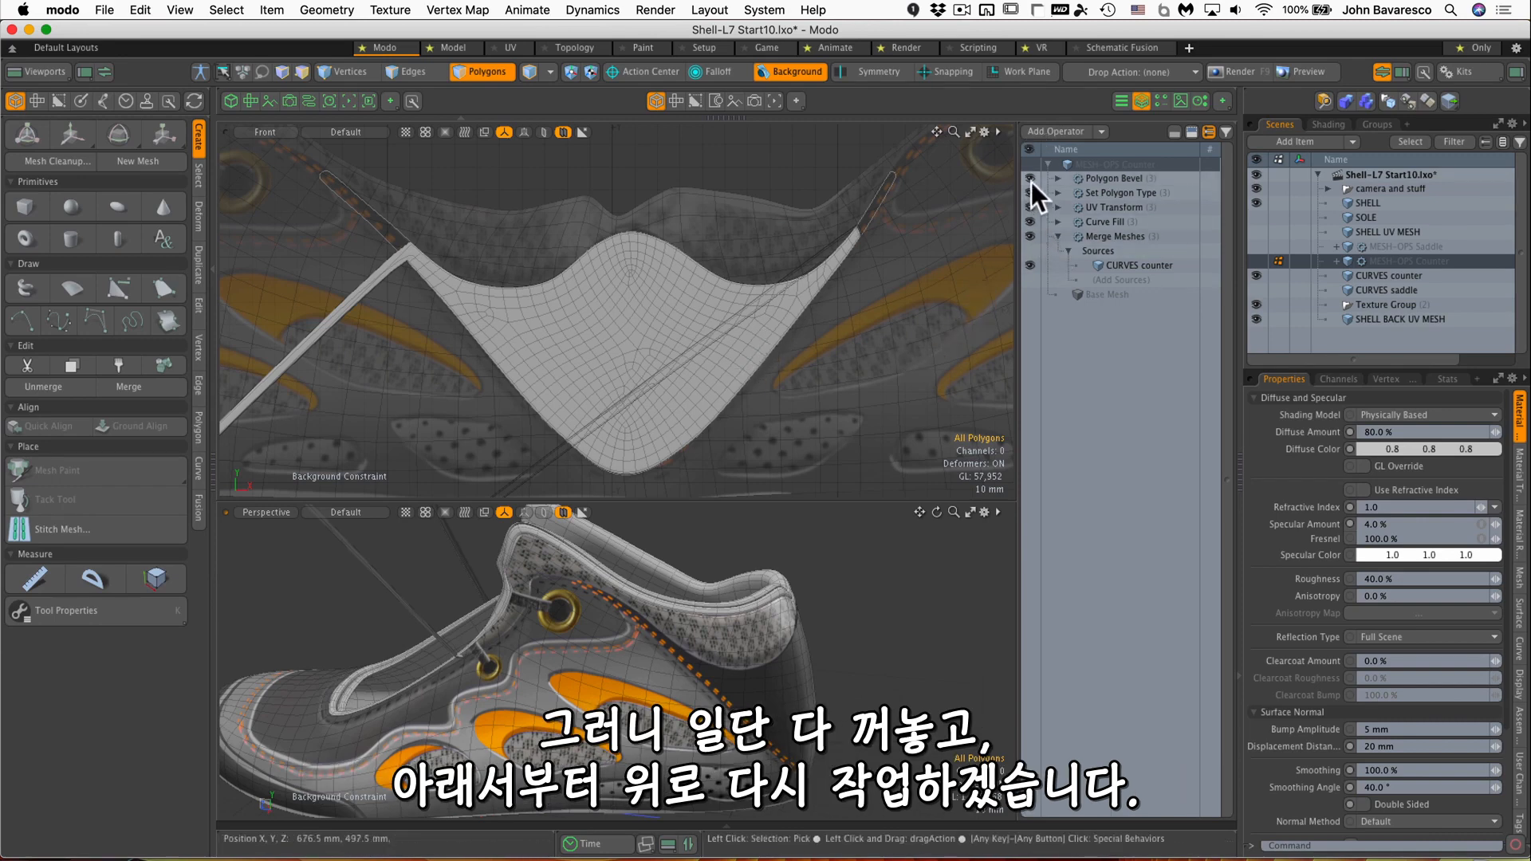
Disable the Polygon Bevel, Set Polygon Type, UV Transform and Curve Fill operations, leaving only Merge Meshes active.
{"action": "left_click_drag", "start_coordinate": [1031, 182], "coordinate": [1032, 190]}
{"action": "left_click", "coordinate": [1030, 207]}
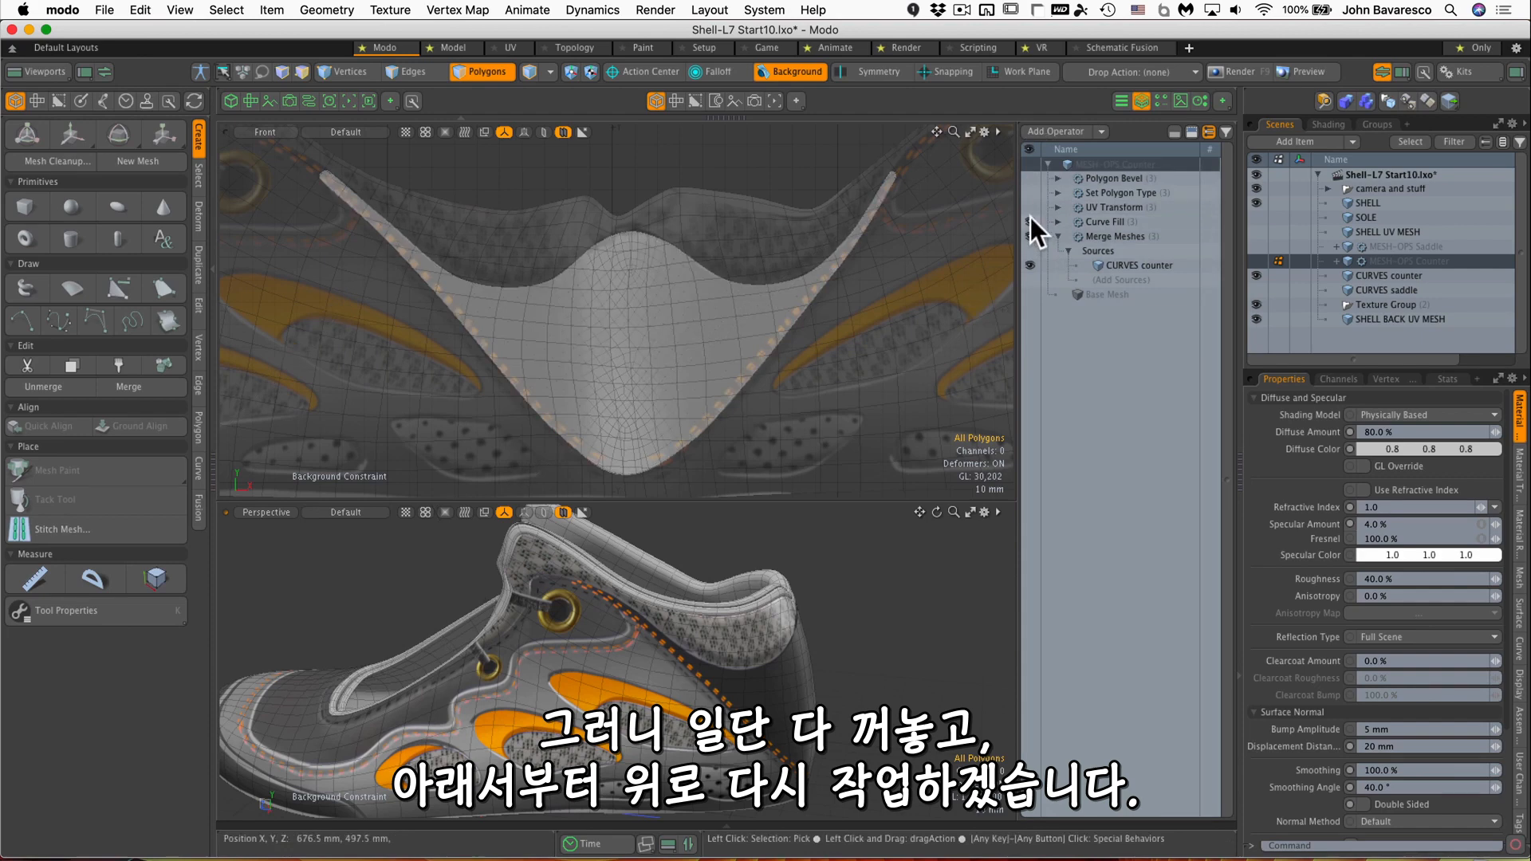
{"action": "left_click", "coordinate": [1030, 220]}
{"action": "left_click", "coordinate": [810, 311]}
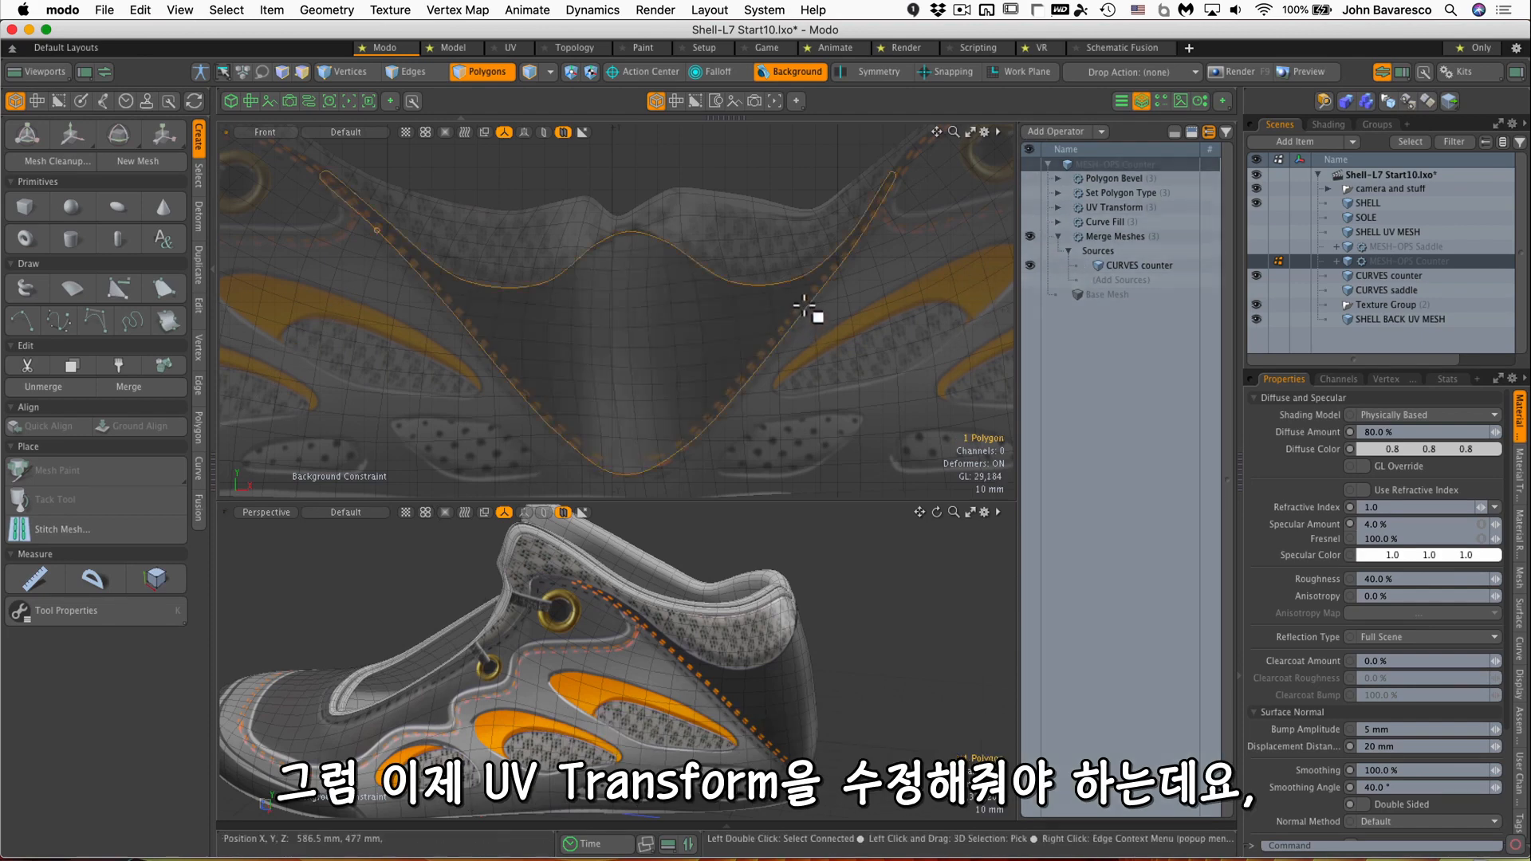
Enable UV Transform with SHELL as its target, set the Target UV Map to Outer Shell BACK and Push to 1 mm.
{"action": "left_click", "coordinate": [1057, 207]}
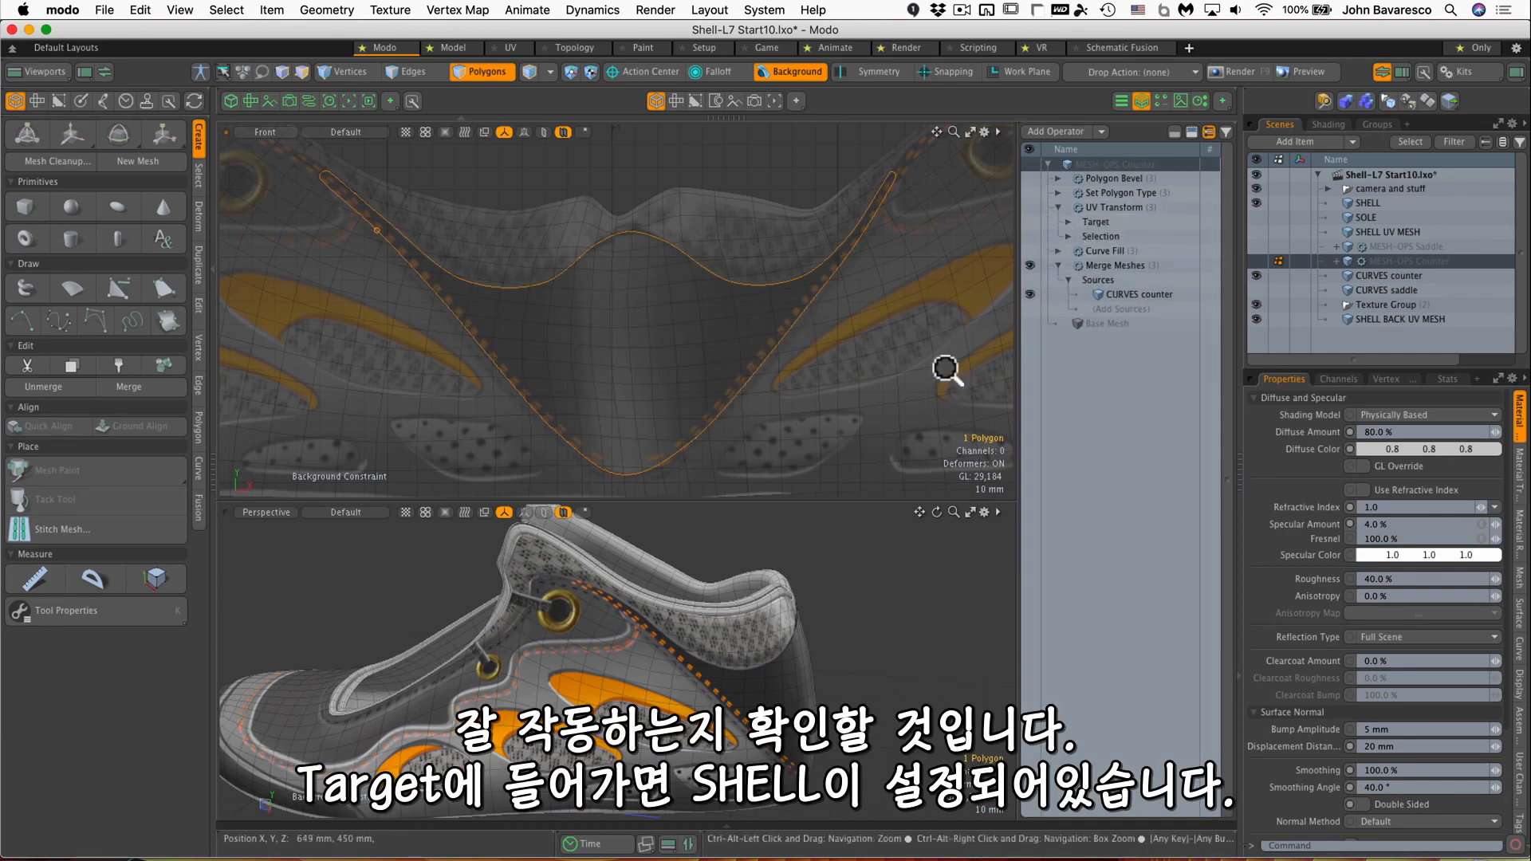
{"action": "left_click", "coordinate": [1067, 222]}
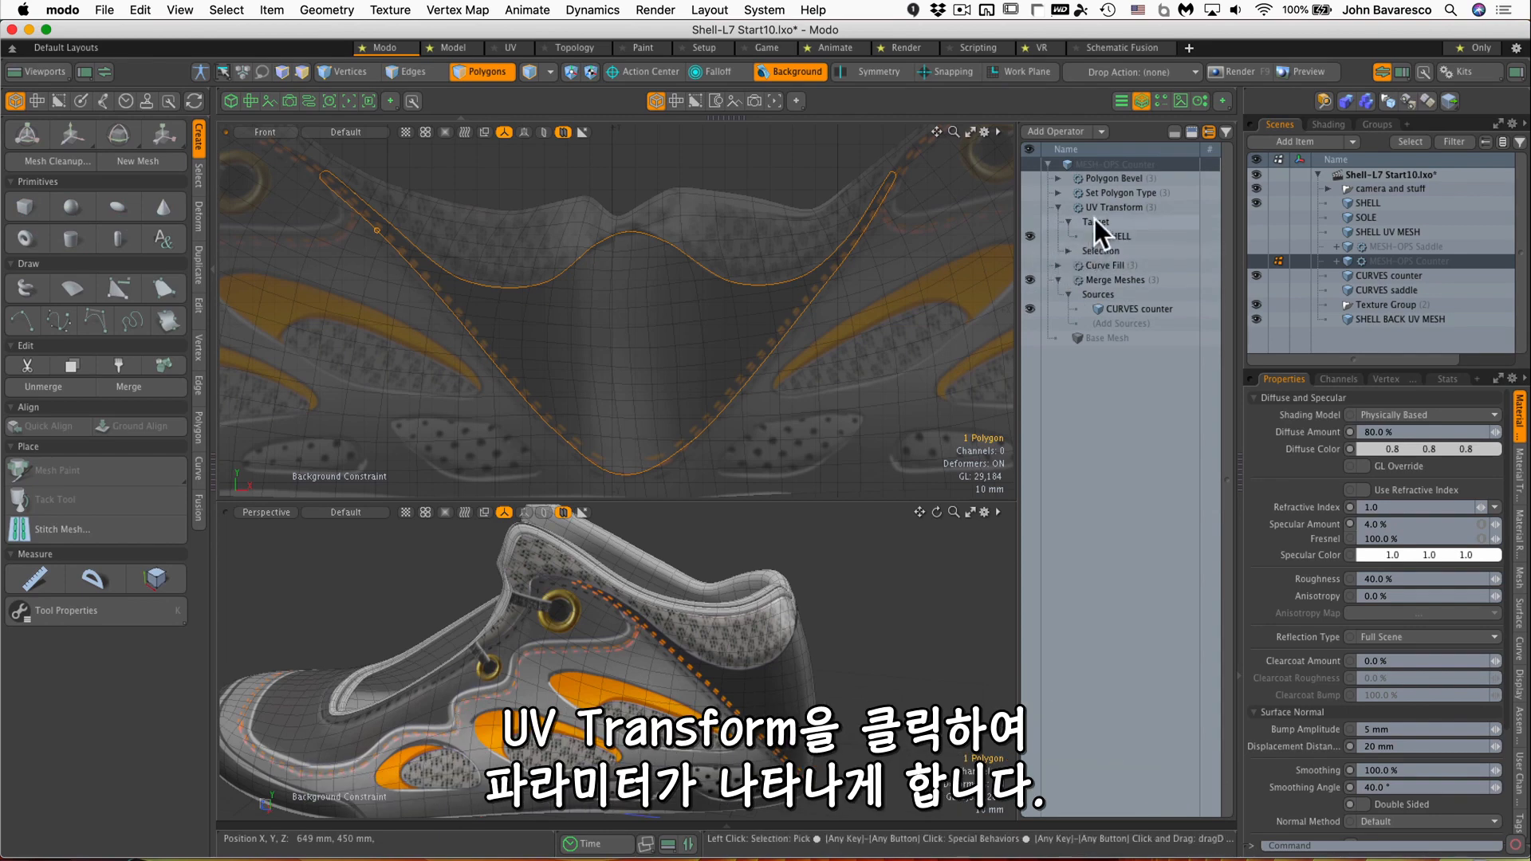
{"action": "left_click", "coordinate": [1094, 209]}
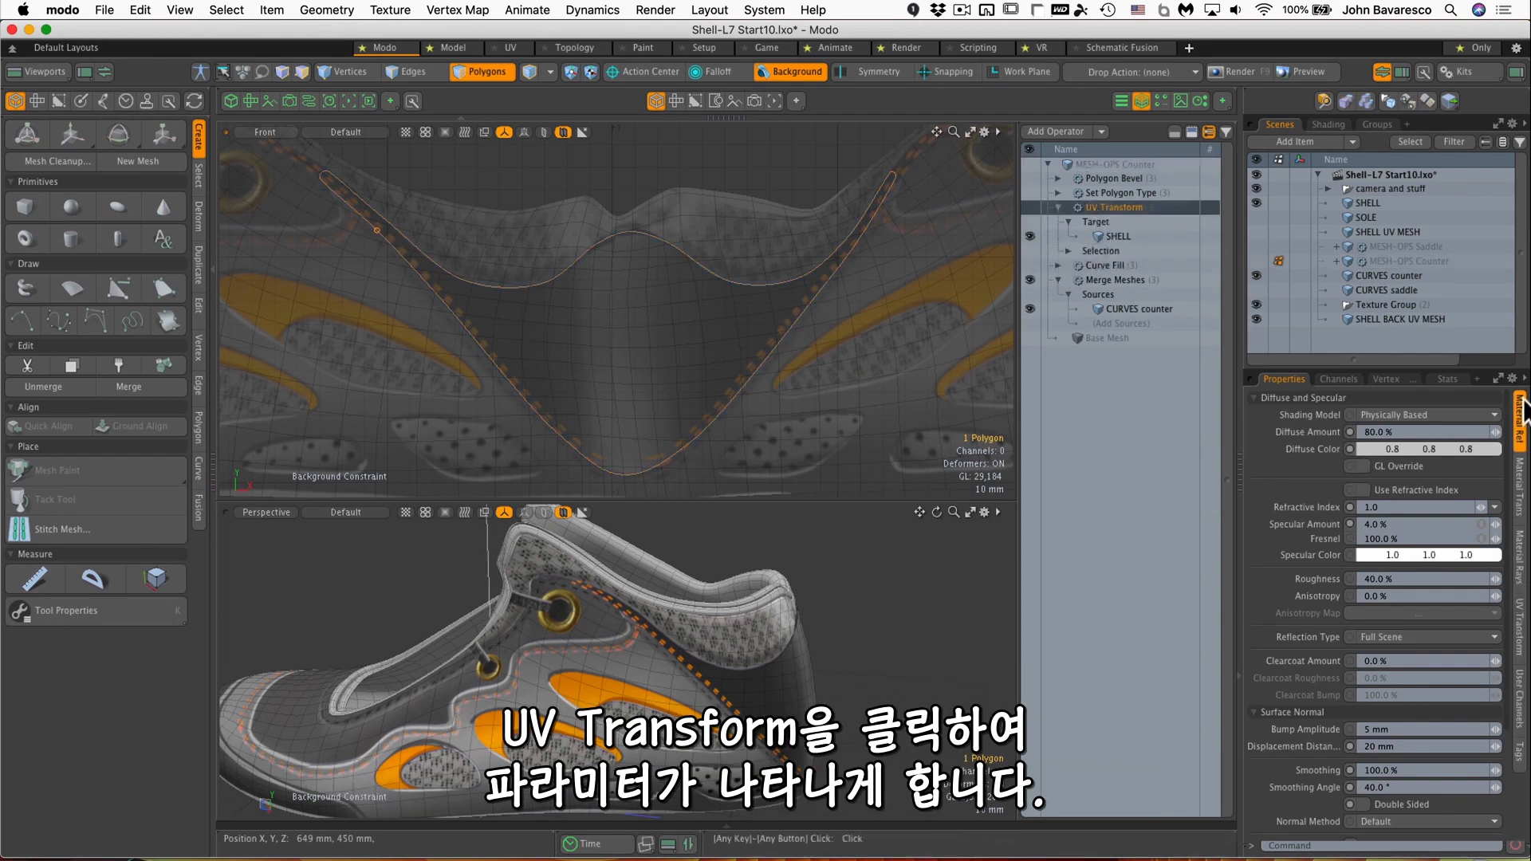
{"action": "left_click", "coordinate": [1108, 208]}
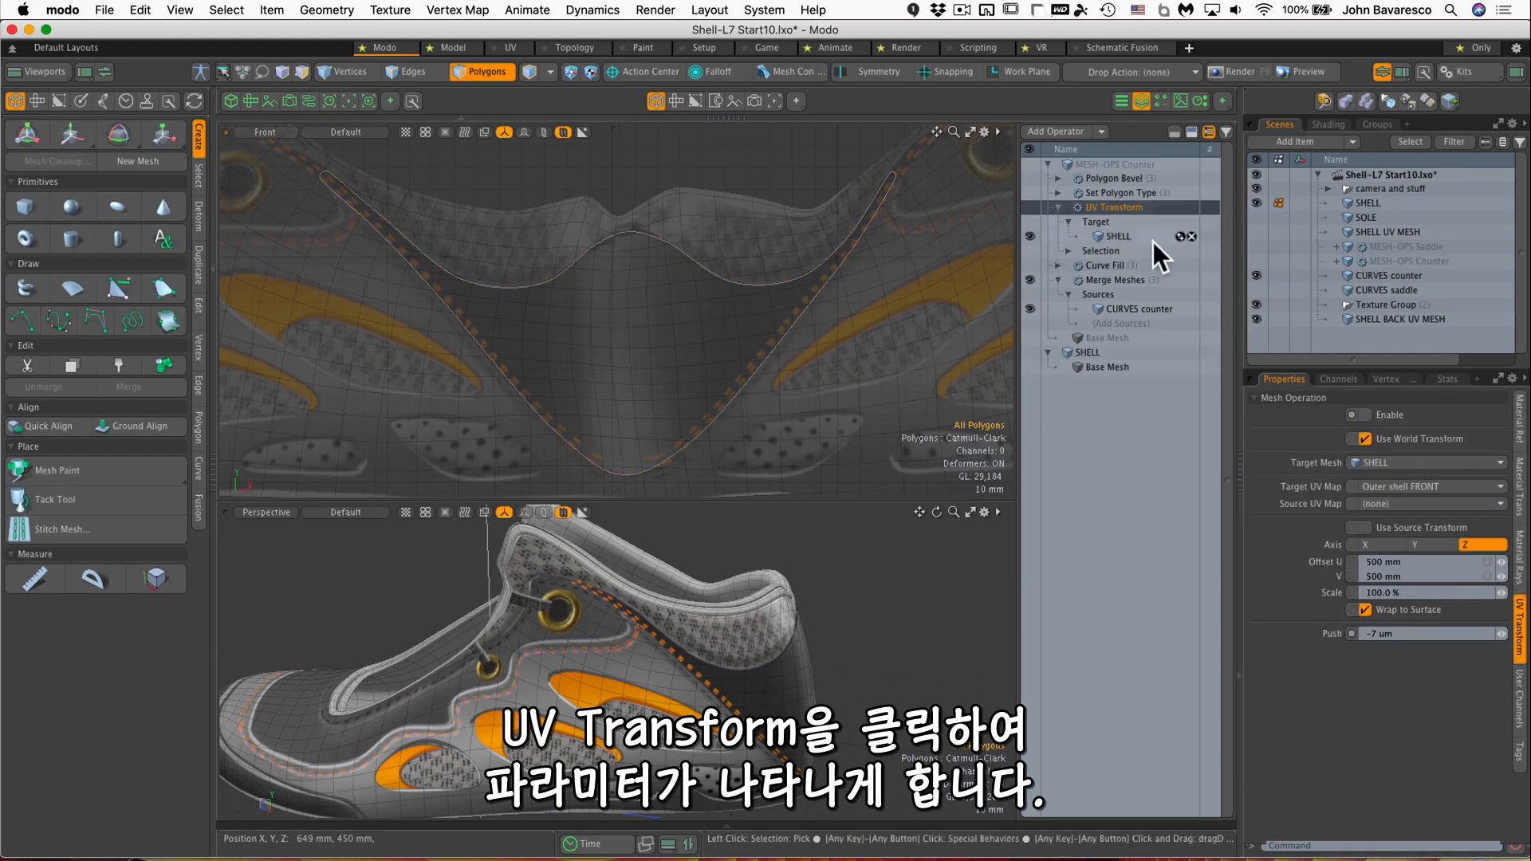
{"action": "left_click", "coordinate": [1412, 485]}
{"action": "left_click", "coordinate": [1415, 474]}
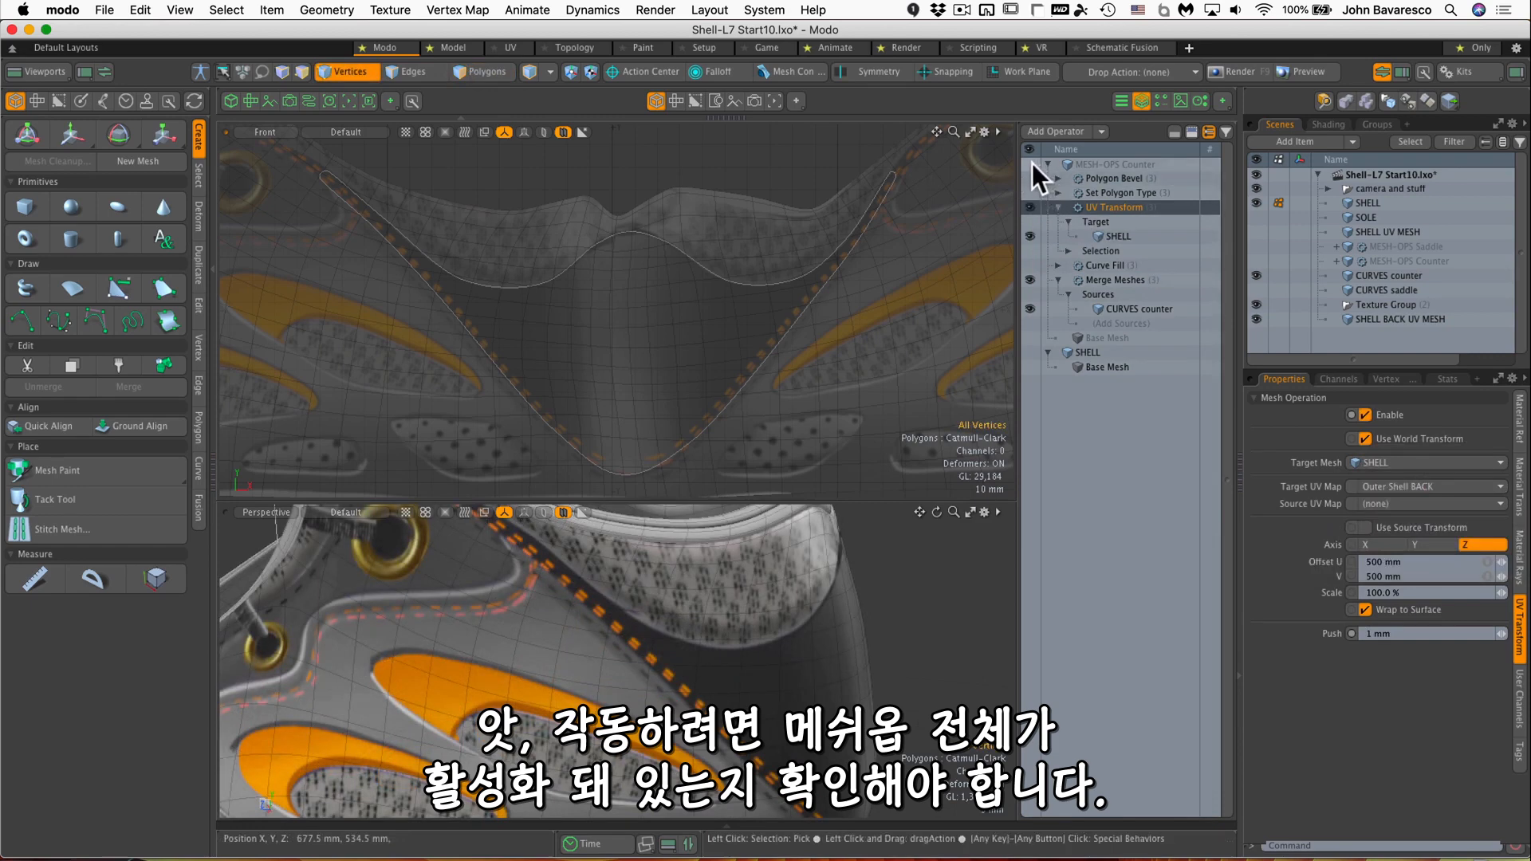
Make the MESH-OPS Counter item visible and switch to polygon selection to highlight its wrapped curve.
{"action": "left_click", "coordinate": [1031, 162]}
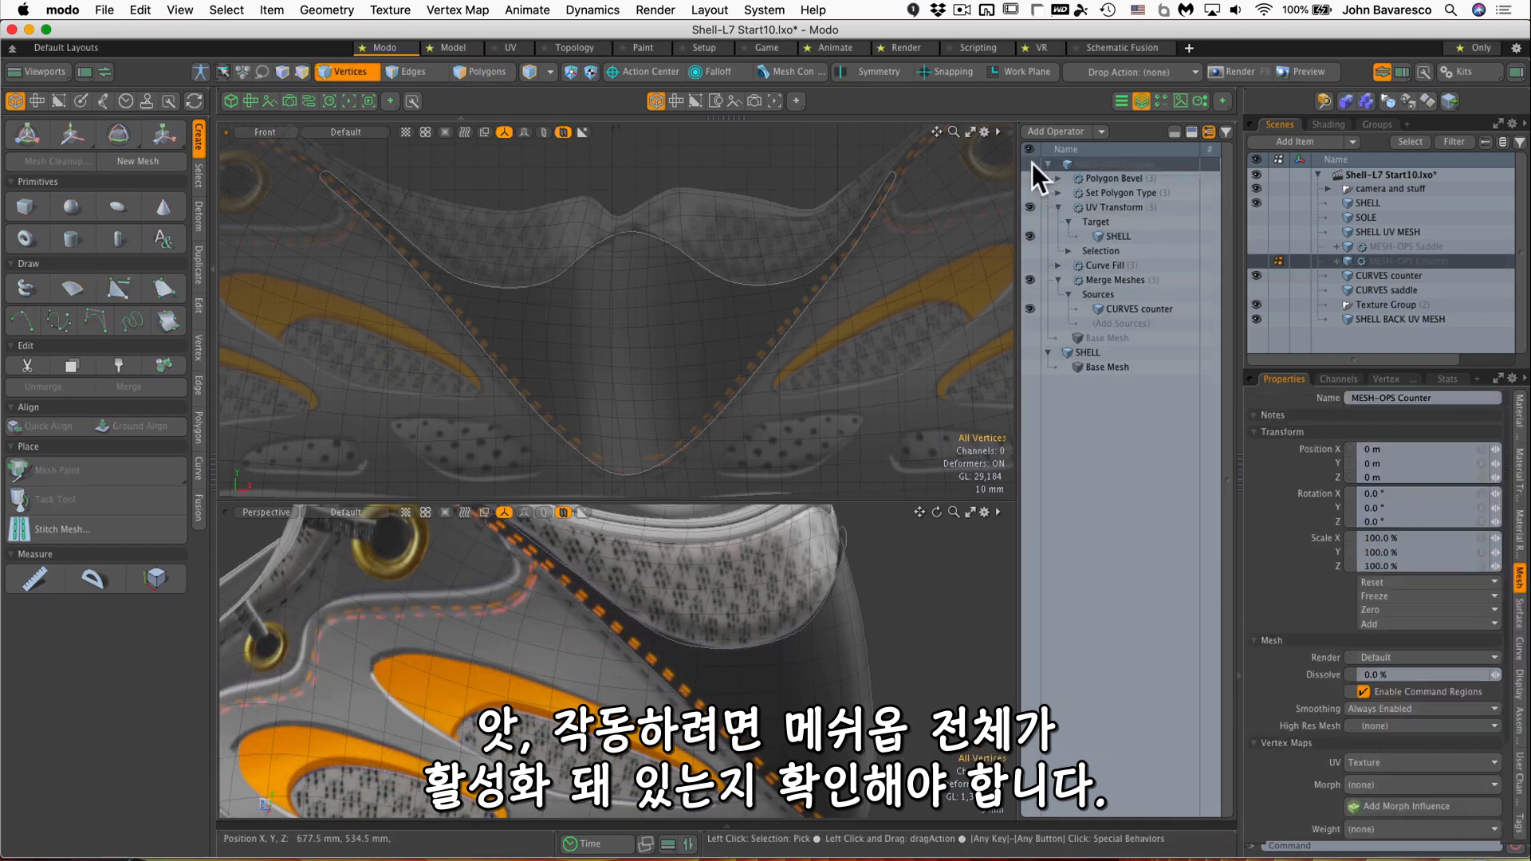
{"action": "left_click", "coordinate": [1257, 261]}
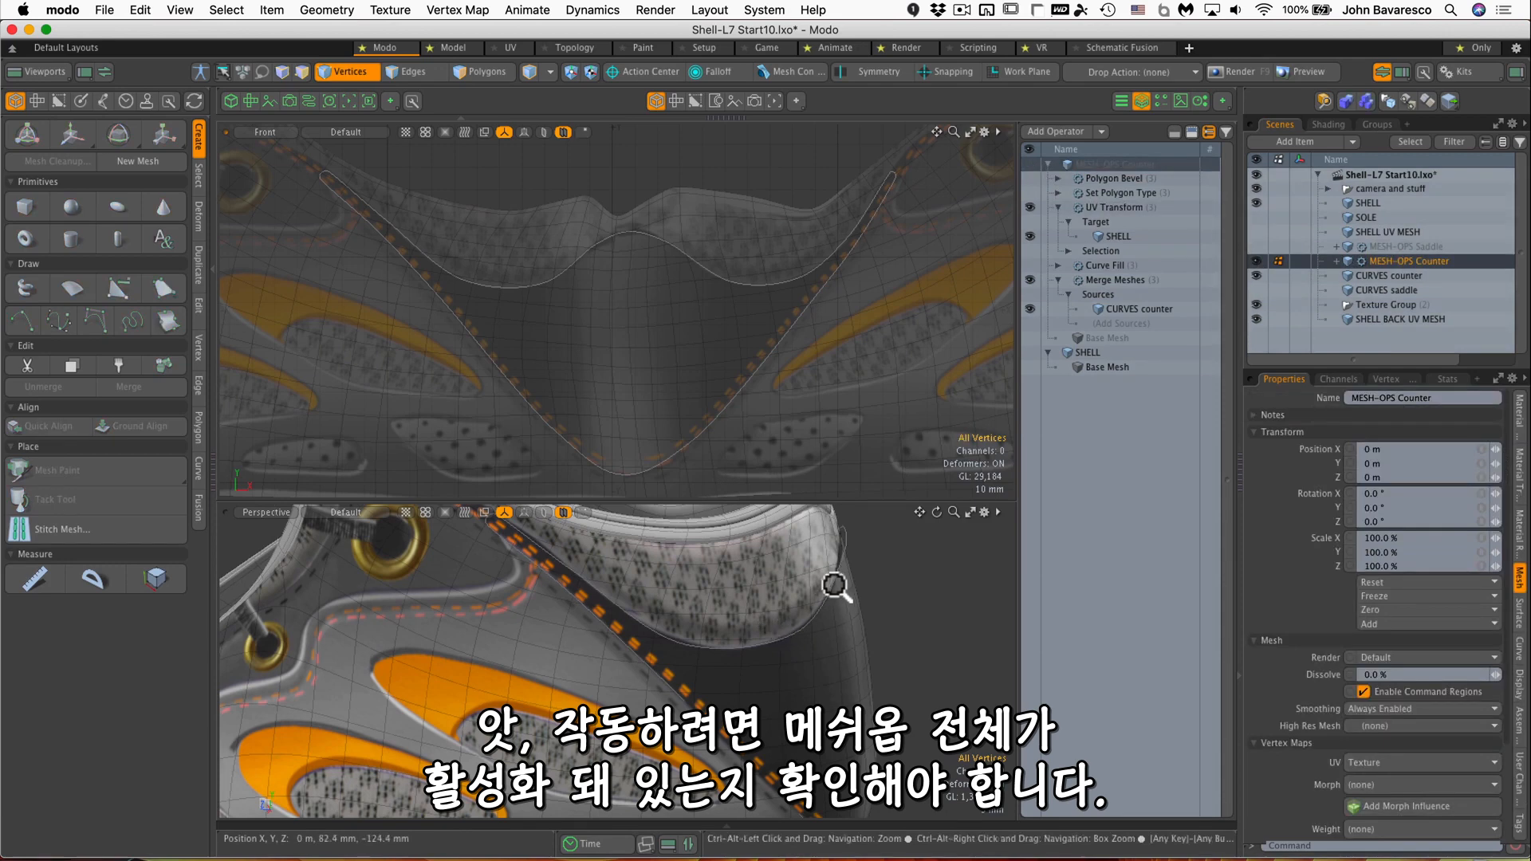
{"action": "left_click_drag", "start_coordinate": [830, 581], "coordinate": [857, 550], "text": "alt"}
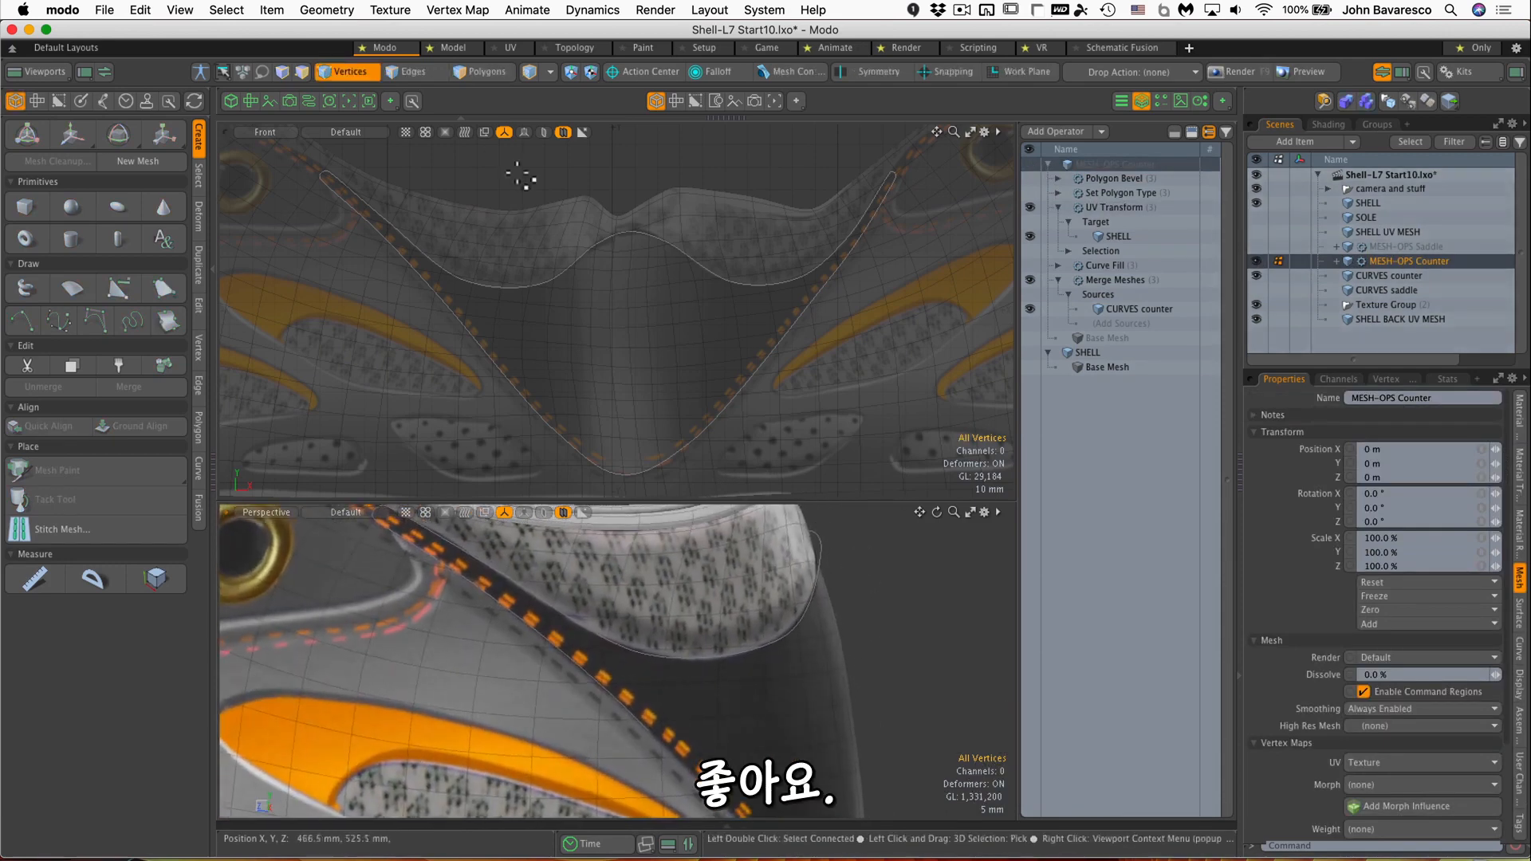
{"action": "left_click", "coordinate": [488, 71]}
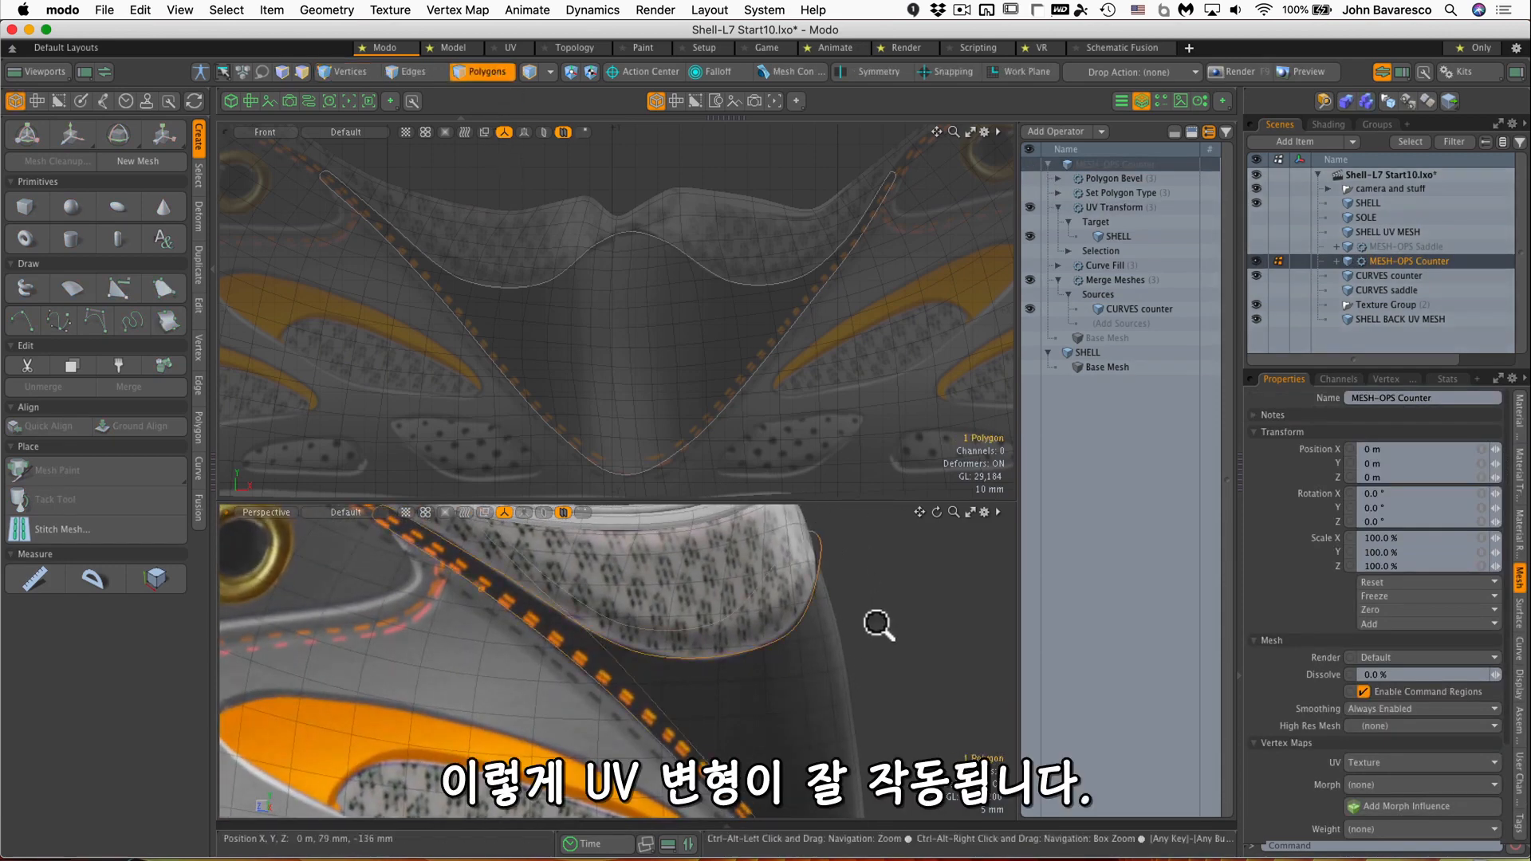
Examine how closely the wrapped counter curve follows the heel surface between its points, and switch to vertex selection.
{"action": "left_click_drag", "start_coordinate": [878, 625], "coordinate": [742, 667], "text": "ctrl+alt"}
{"action": "left_click", "coordinate": [722, 652]}
{"action": "left_click_drag", "start_coordinate": [721, 652], "coordinate": [654, 661], "text": "alt"}
{"action": "left_click_drag", "start_coordinate": [625, 444], "coordinate": [701, 417], "text": "ctrl+alt"}
{"action": "left_click_drag", "start_coordinate": [655, 687], "coordinate": [765, 626], "text": "alt"}
{"action": "left_click_drag", "start_coordinate": [733, 602], "coordinate": [661, 548], "text": "alt"}
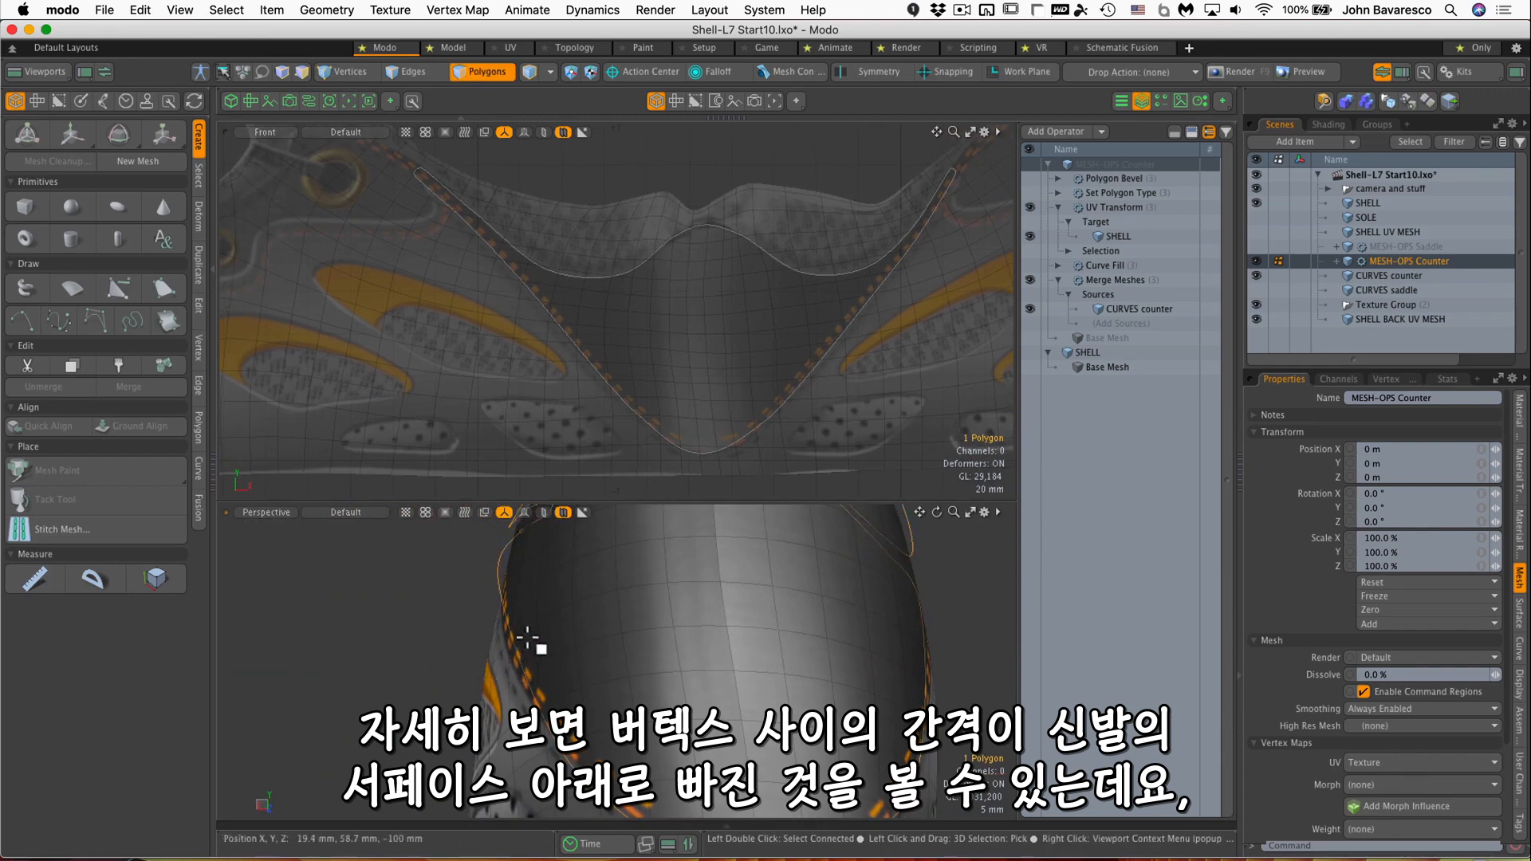
{"action": "left_click", "coordinate": [748, 430]}
{"action": "key", "text": "1"}
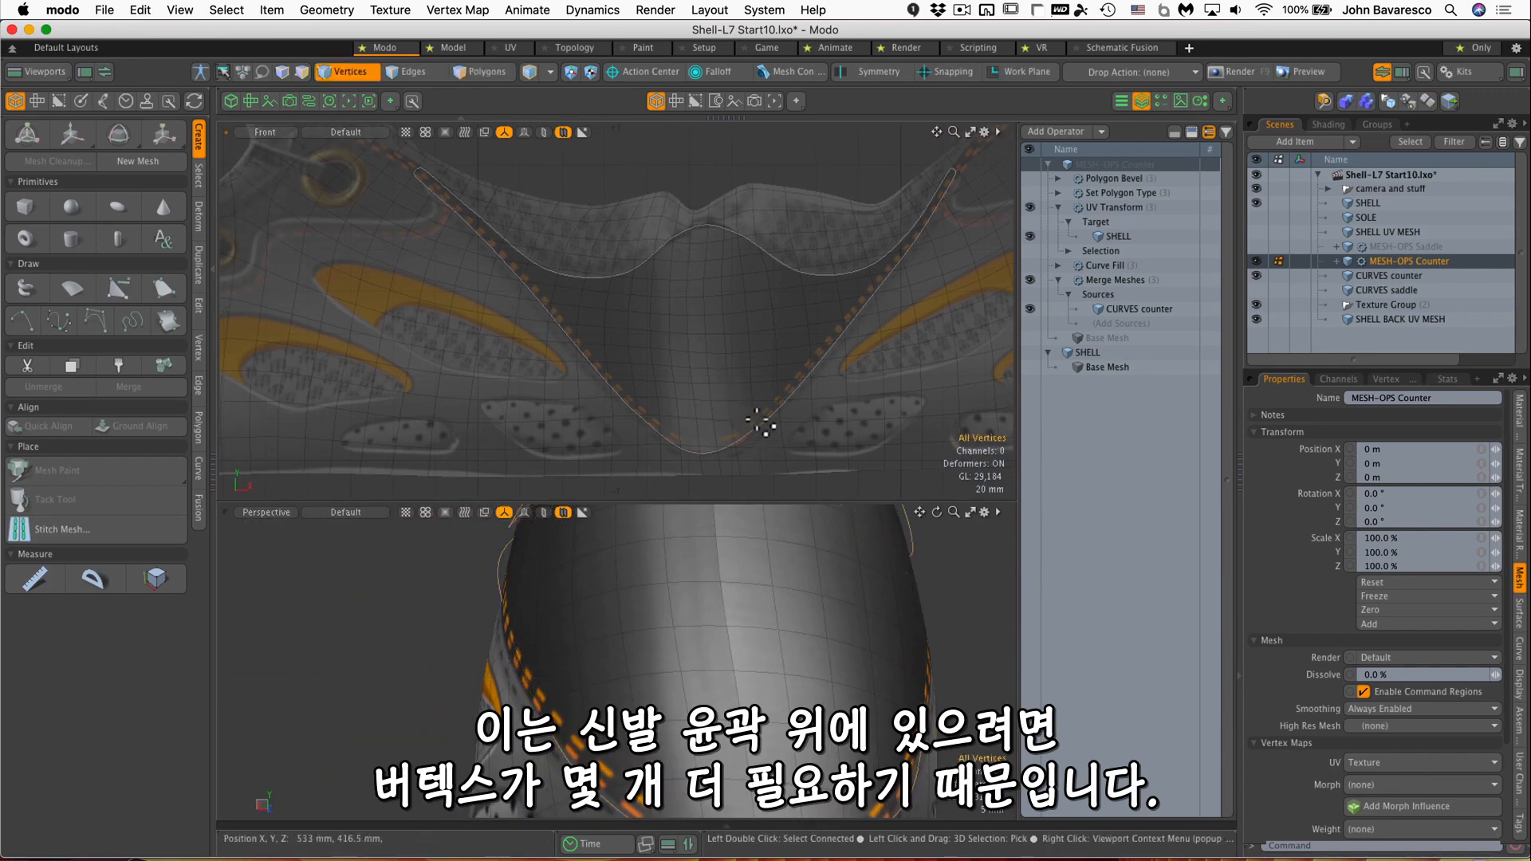
Select the curve polygon in CURVES counter, activate the Curve tool on it and set the tool's mode to Add.
{"action": "left_click", "coordinate": [1389, 277]}
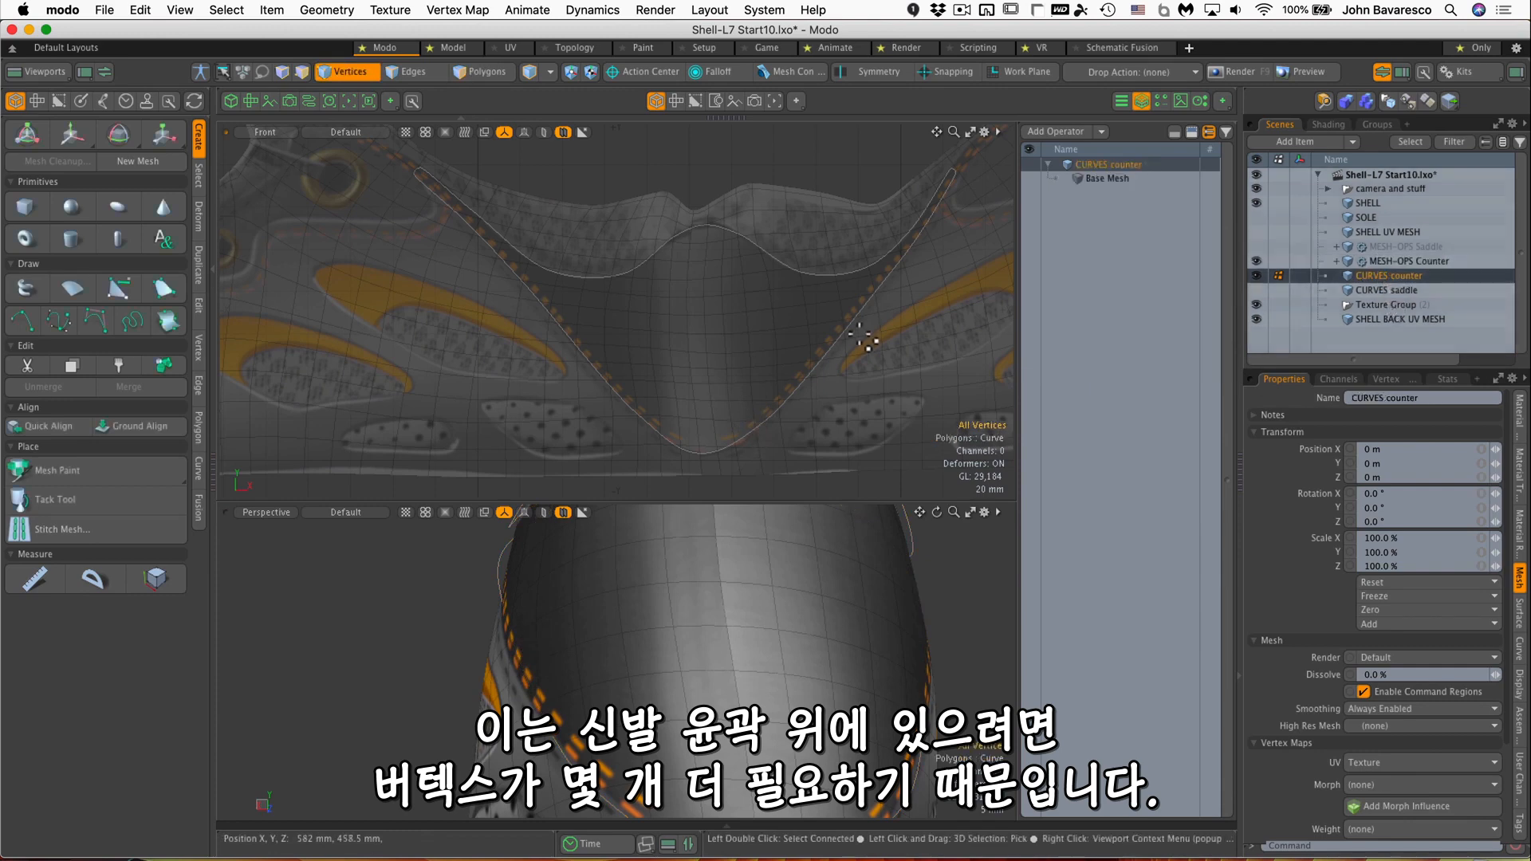
{"action": "left_click", "coordinate": [482, 71]}
{"action": "double_click", "coordinate": [828, 351]}
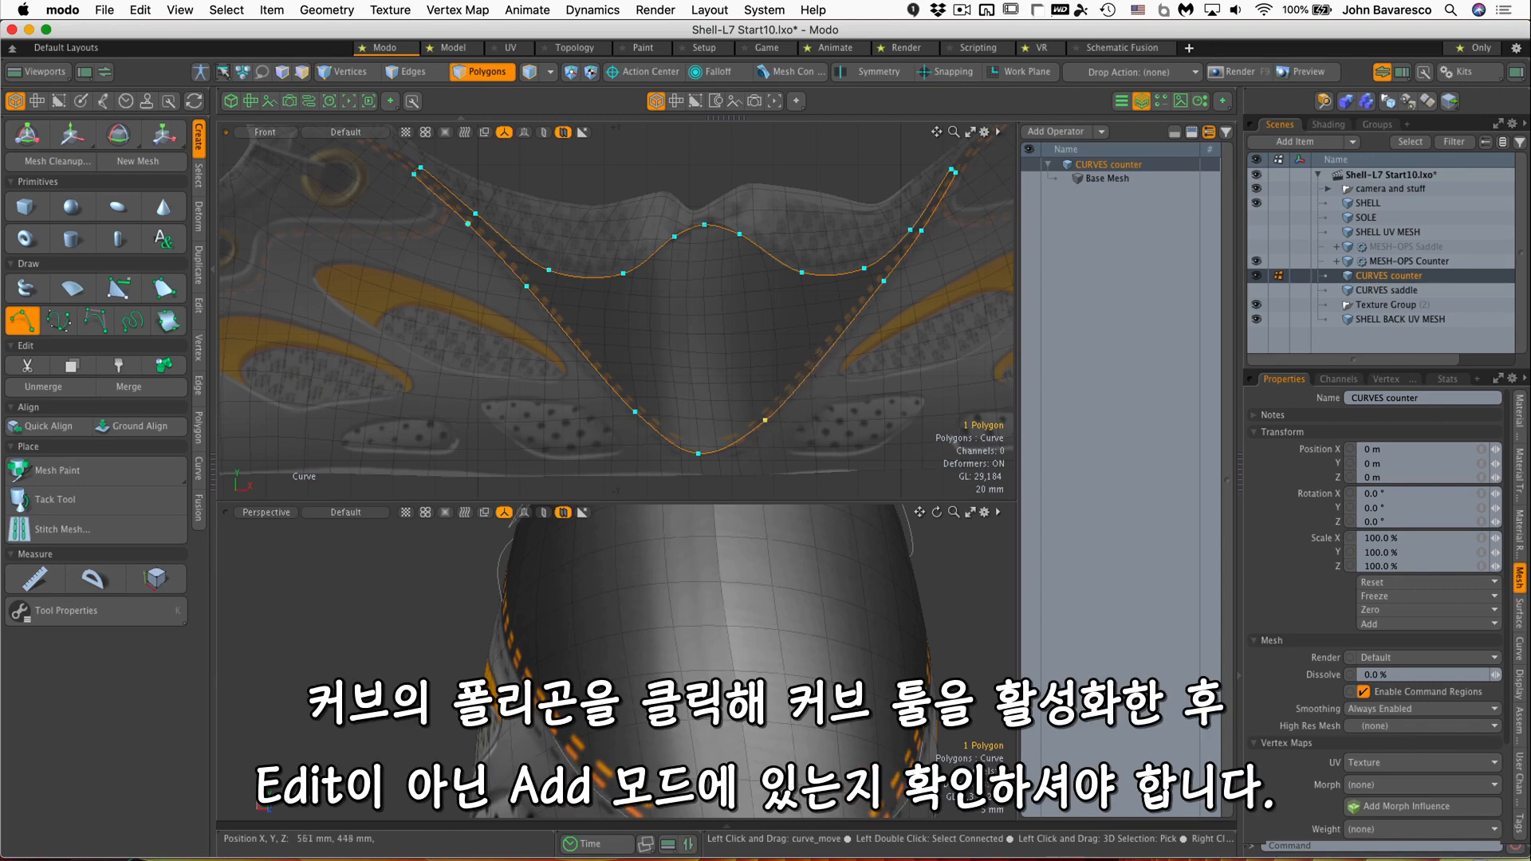
{"action": "left_click", "coordinate": [764, 420]}
{"action": "left_click_drag", "start_coordinate": [764, 421], "coordinate": [763, 418]}
{"action": "left_click", "coordinate": [40, 614]}
{"action": "left_click", "coordinate": [291, 547]}
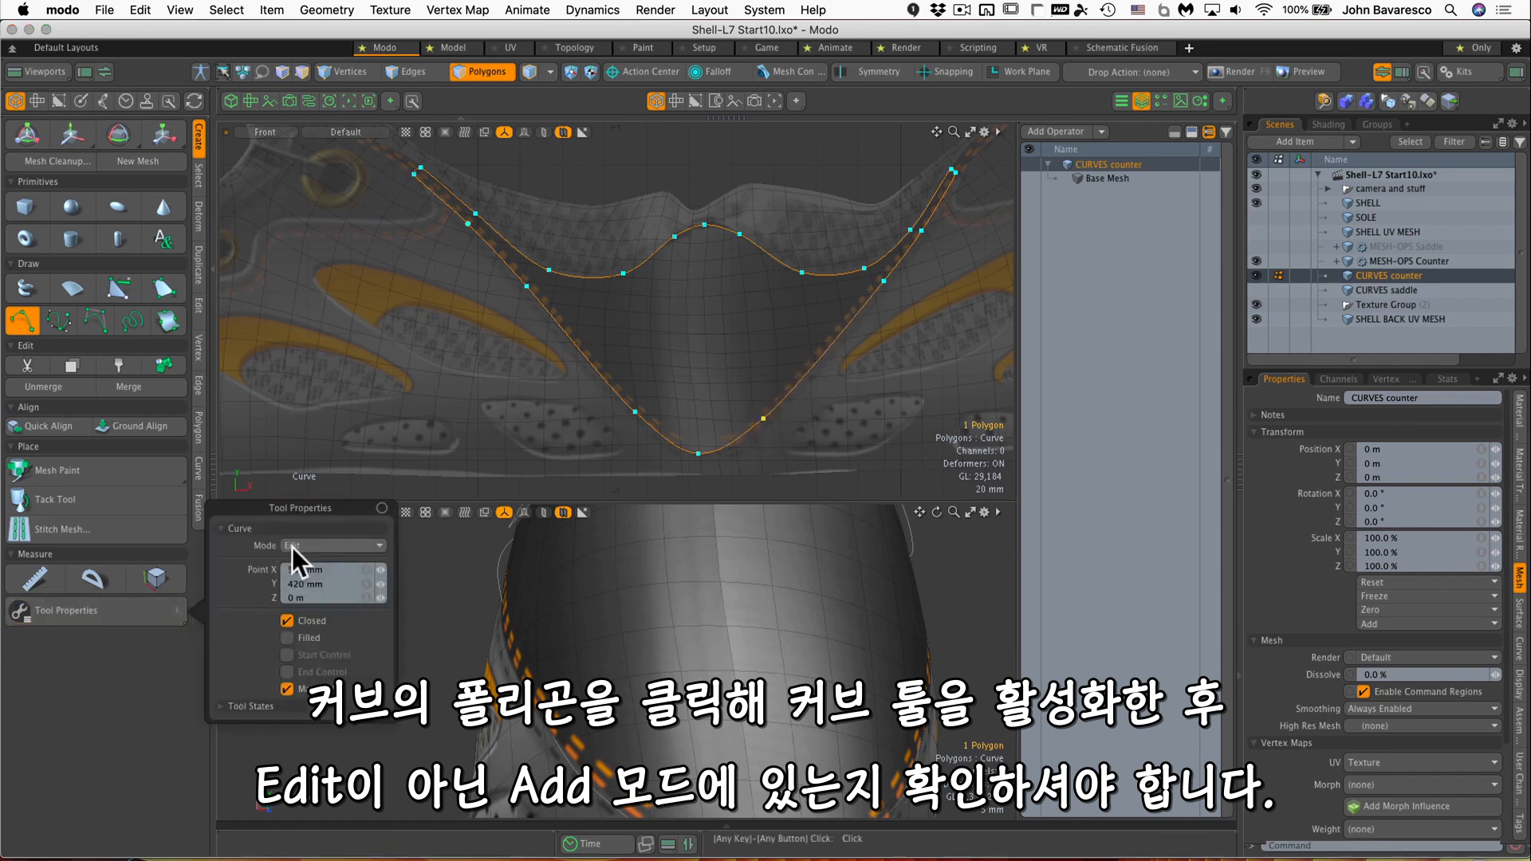
{"action": "left_click", "coordinate": [292, 537]}
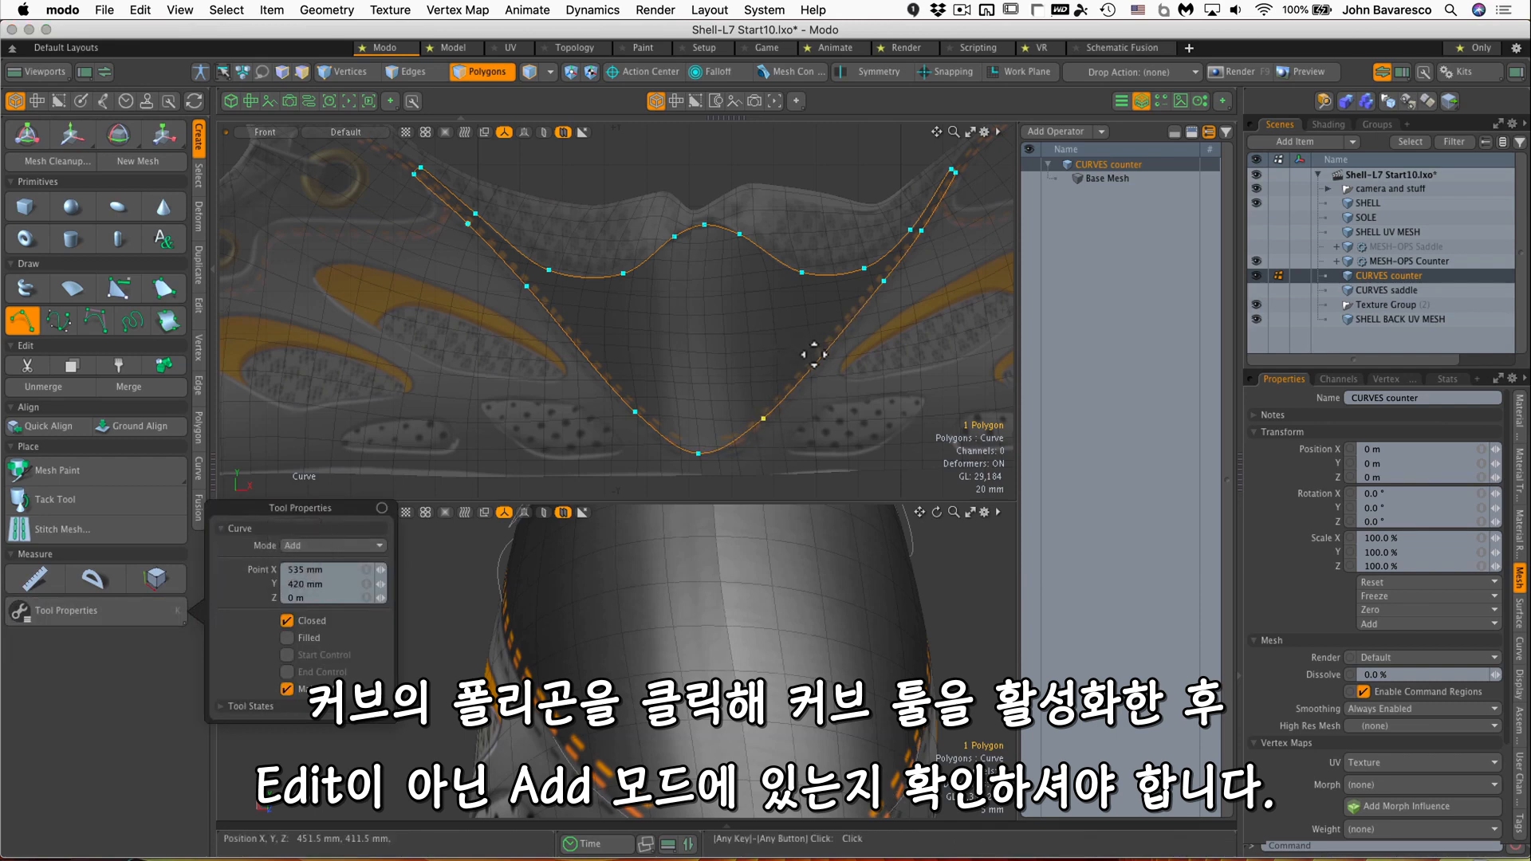
Insert one extra point midway along each slanted lower side of the counter curve and check how it wraps around the heel.
{"action": "left_click", "coordinate": [819, 359]}
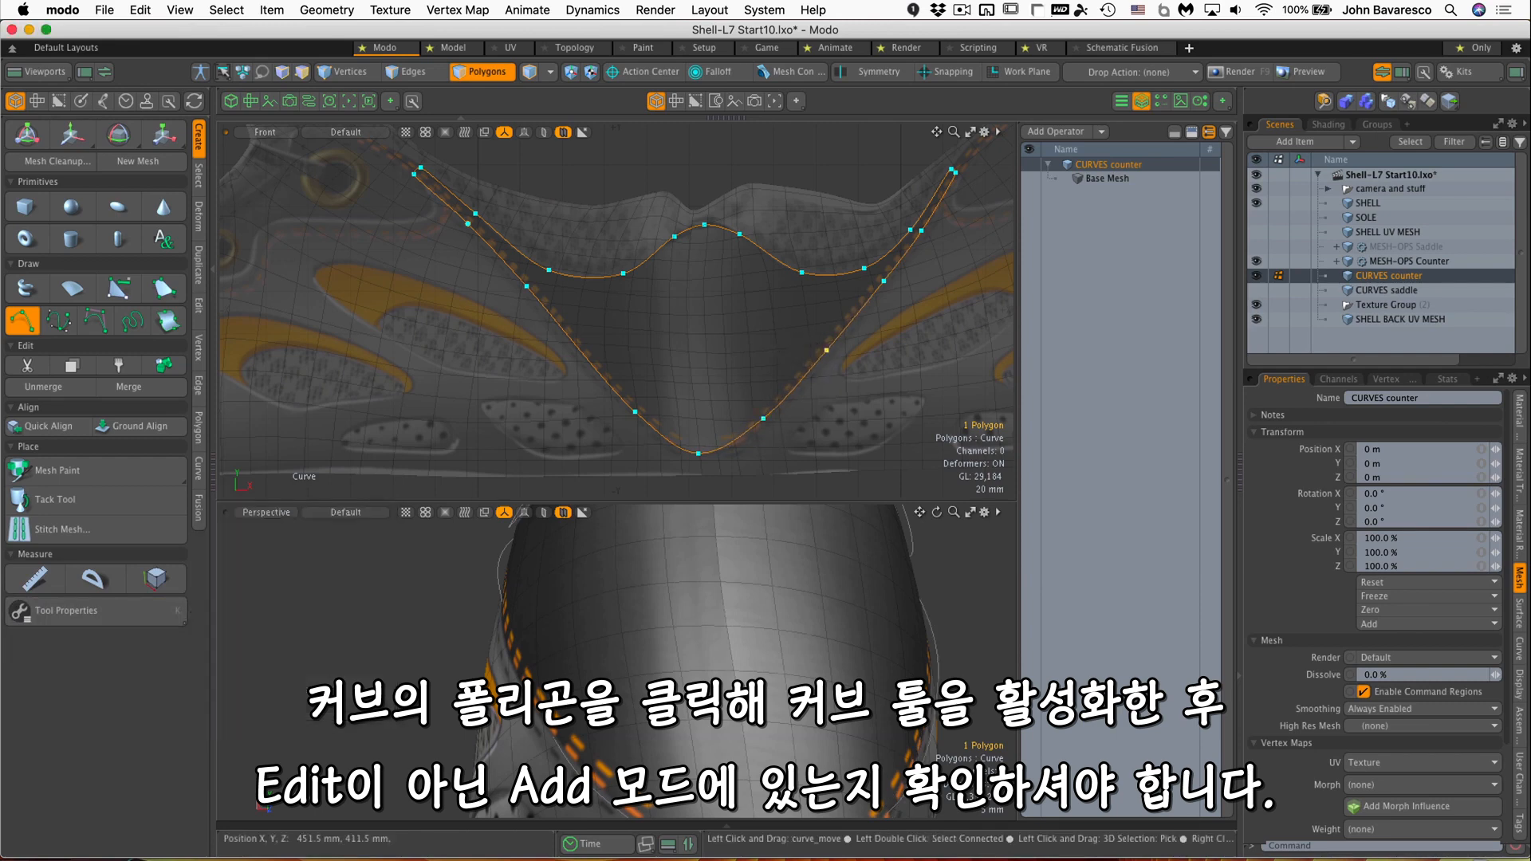
{"action": "left_click_drag", "start_coordinate": [807, 442], "coordinate": [776, 458], "text": "ctrl+alt"}
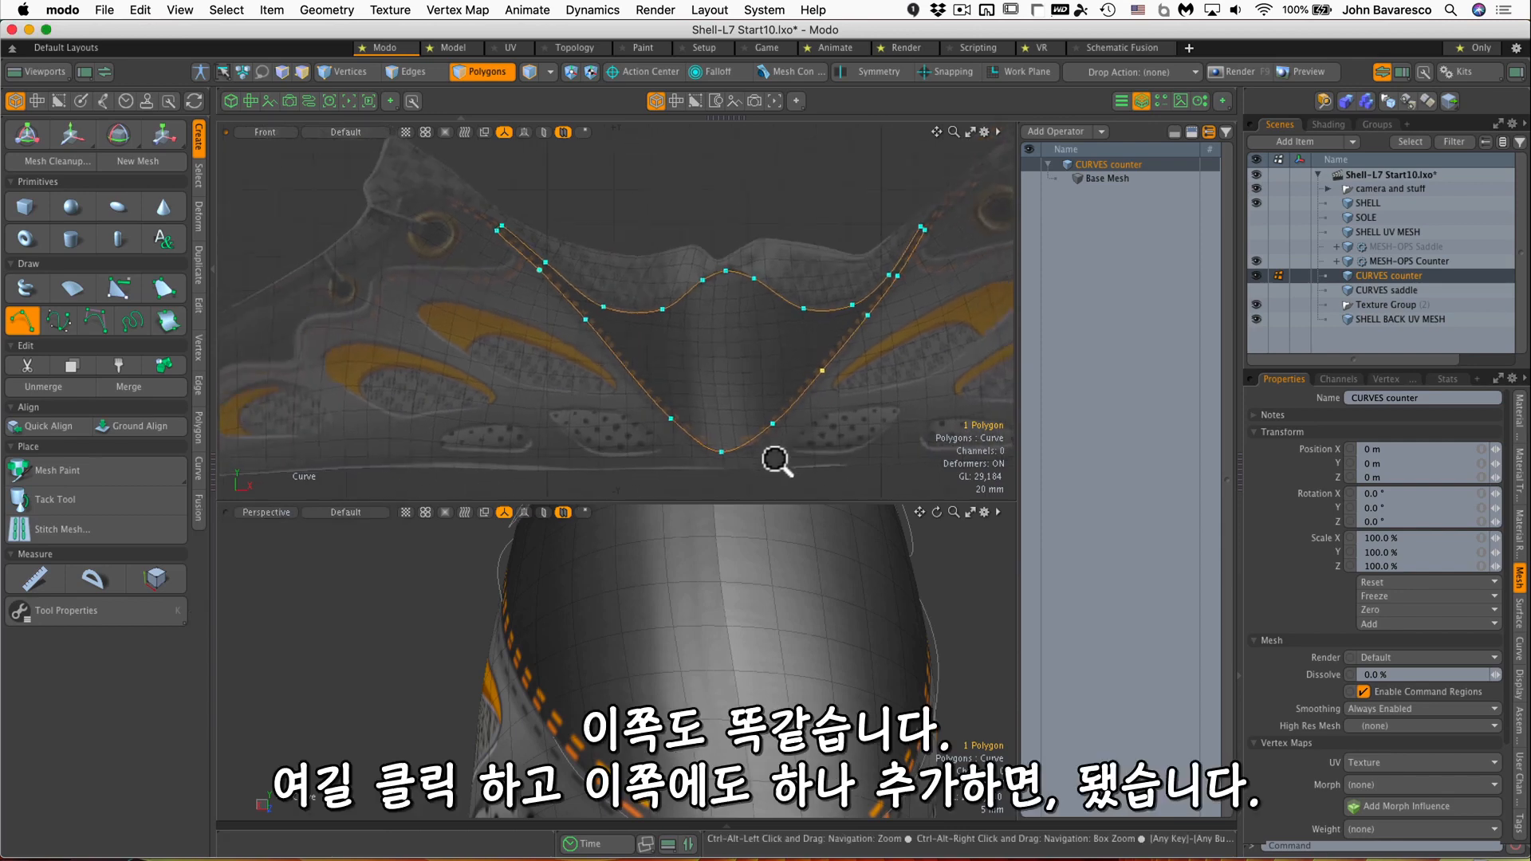
{"action": "left_click", "coordinate": [628, 371]}
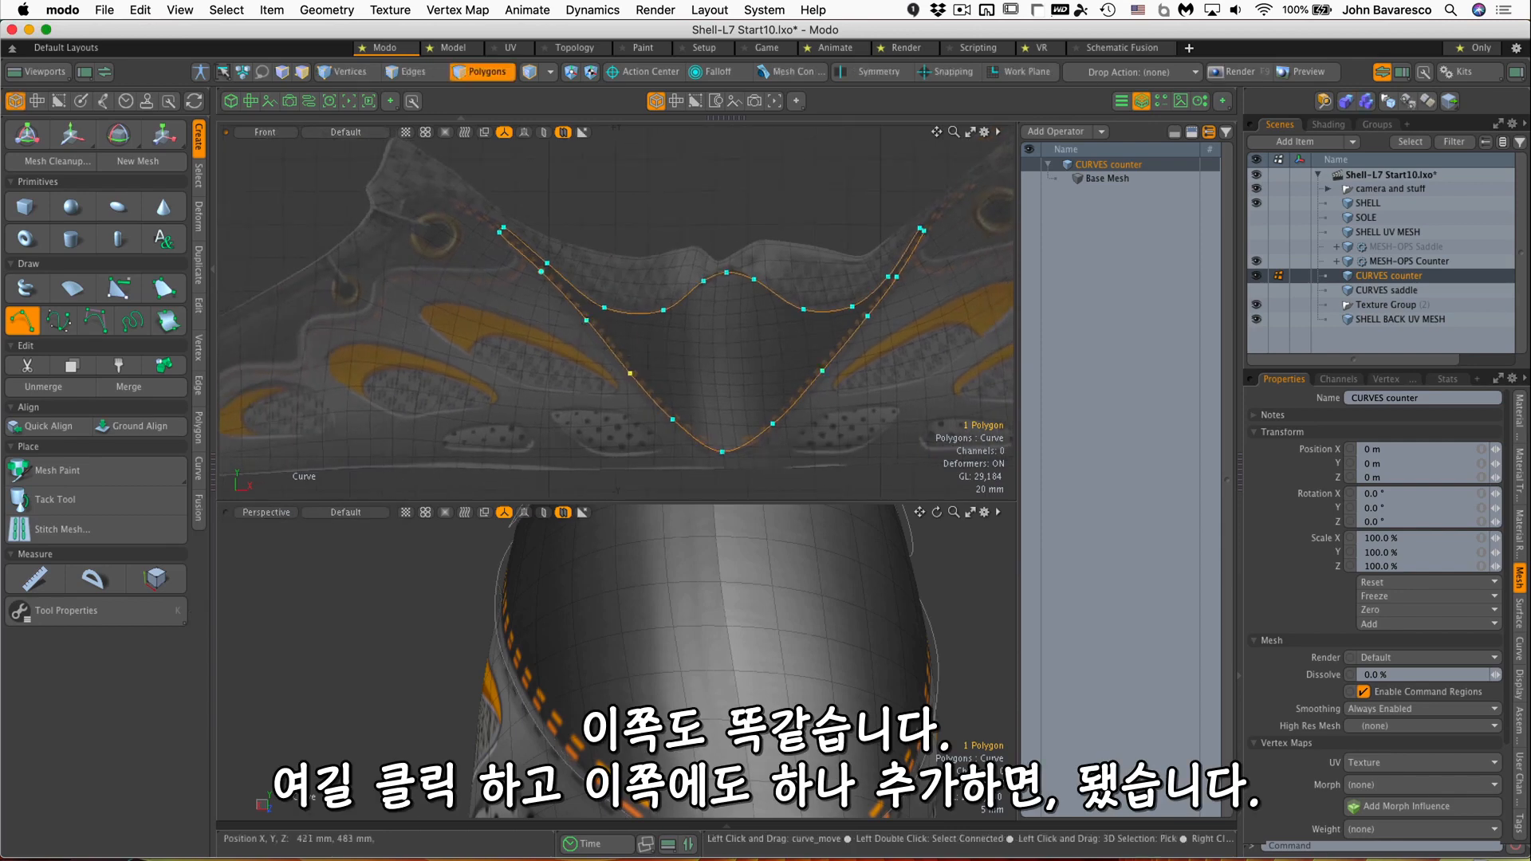
{"action": "left_click_drag", "start_coordinate": [693, 536], "coordinate": [559, 620], "text": "alt"}
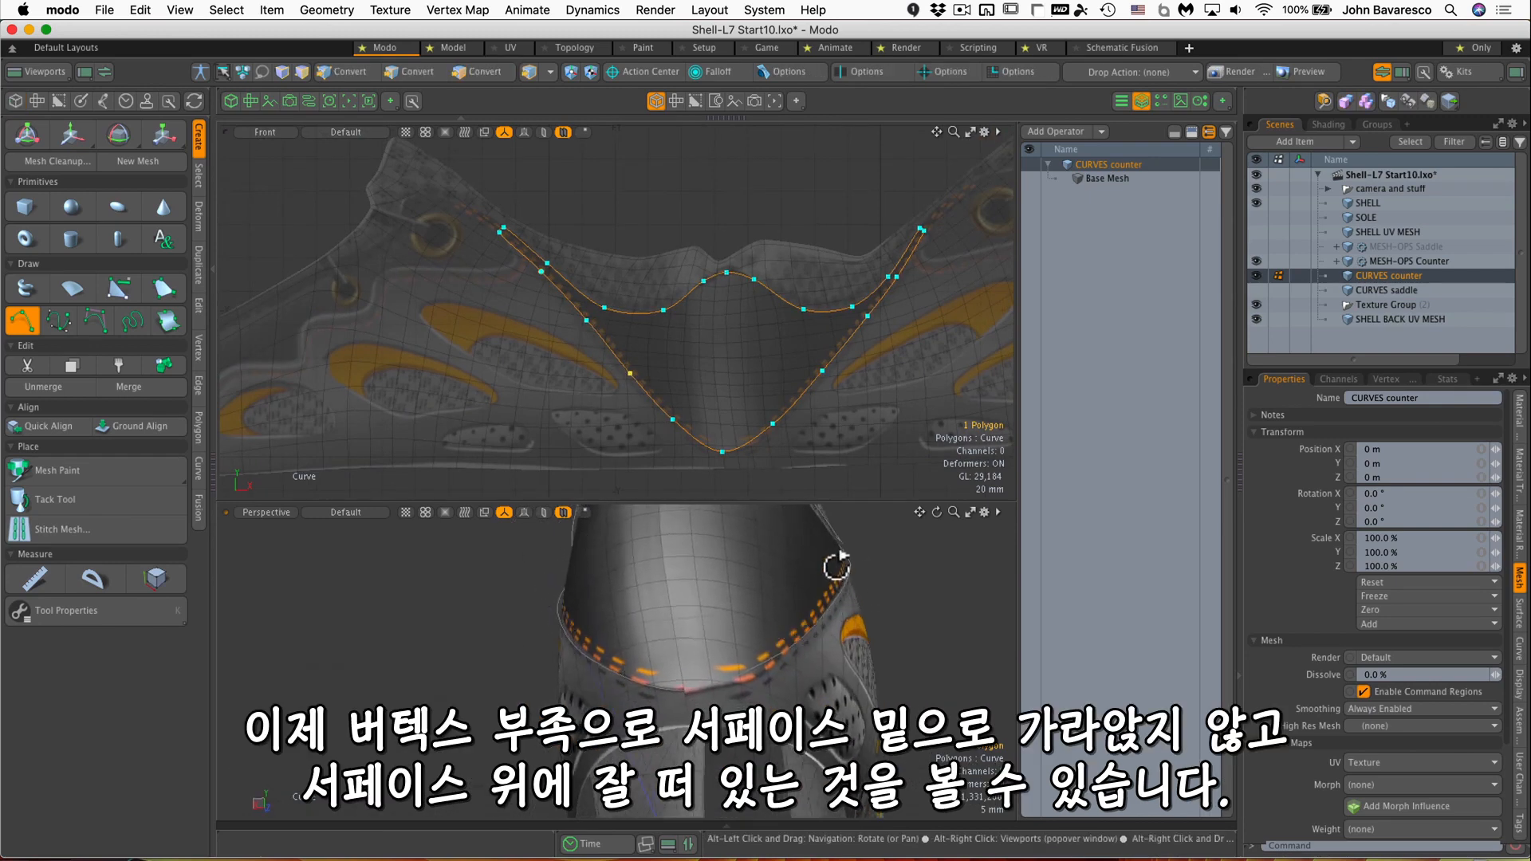
{"action": "left_click_drag", "start_coordinate": [836, 566], "coordinate": [690, 686], "text": "alt"}
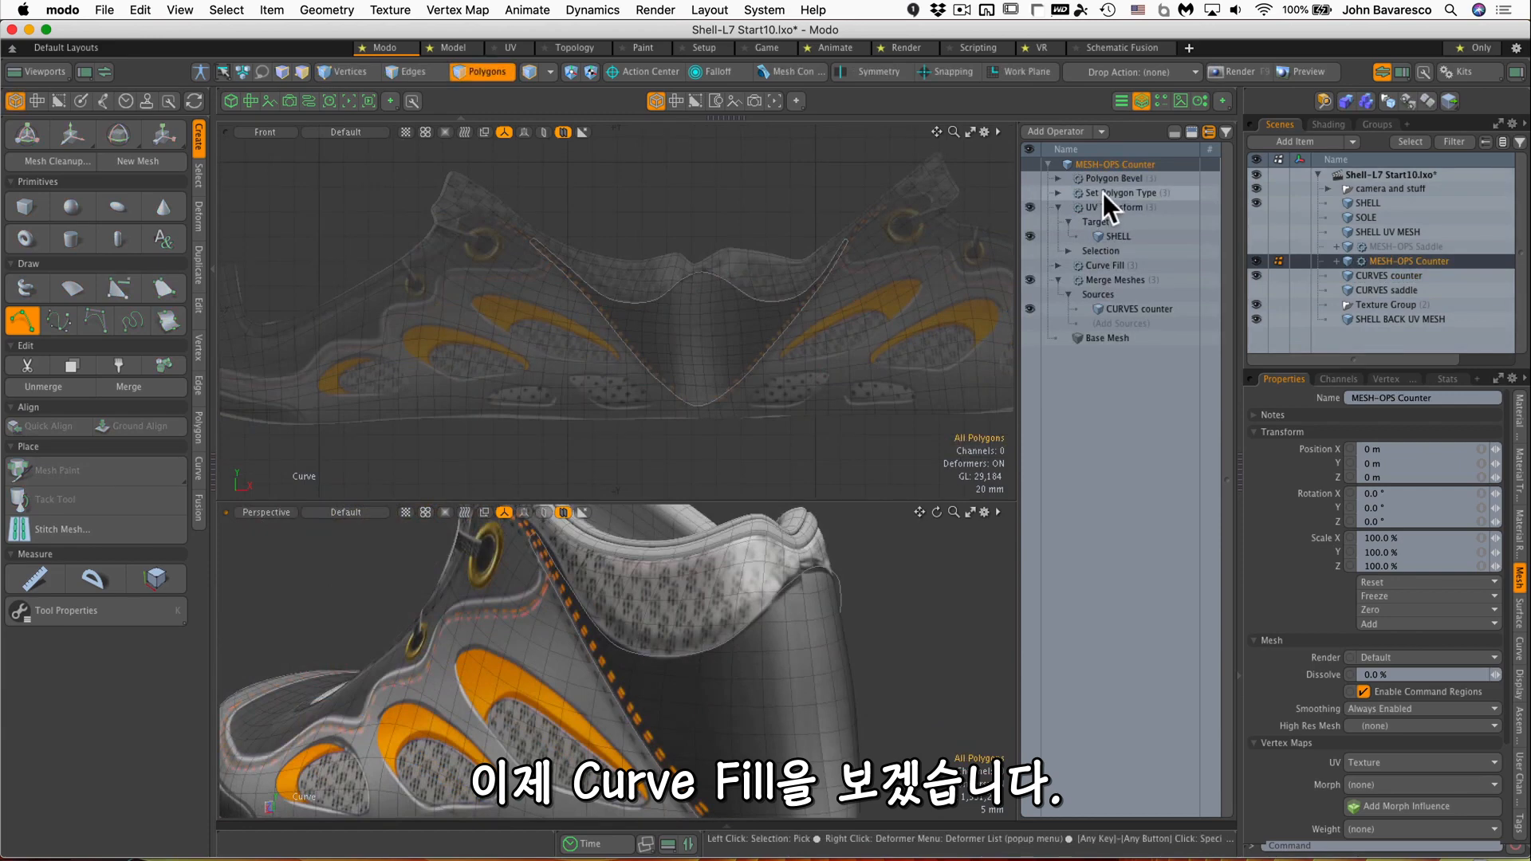
Enable the Curve Fill operation of MESH-OPS Counter and set its Fill Steps to 7.
{"action": "left_click", "coordinate": [1102, 265]}
{"action": "left_click", "coordinate": [1056, 265]}
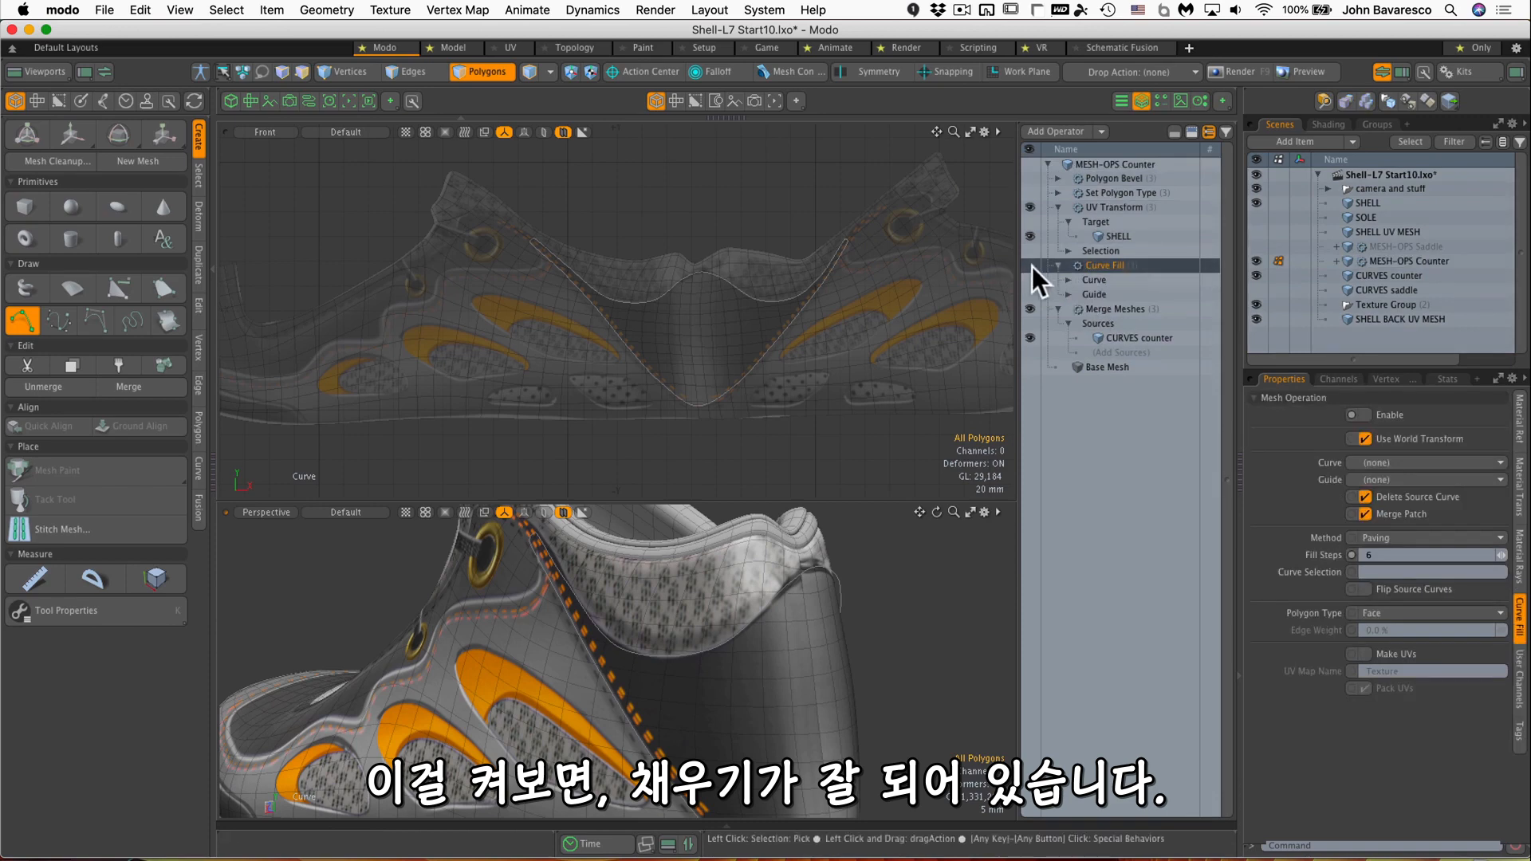
{"action": "left_click", "coordinate": [1030, 265]}
{"action": "mouse_move", "coordinate": [782, 603]}
{"action": "left_mouse_down", "text": "alt"}
{"action": "mouse_move", "coordinate": [743, 635]}
{"action": "mouse_move", "coordinate": [540, 581]}
{"action": "mouse_move", "coordinate": [532, 500]}
{"action": "mouse_move", "coordinate": [540, 622]}
{"action": "mouse_move", "coordinate": [505, 608]}
{"action": "mouse_move", "coordinate": [700, 608]}
{"action": "mouse_move", "coordinate": [779, 580]}
{"action": "left_mouse_up", "text": "alt"}
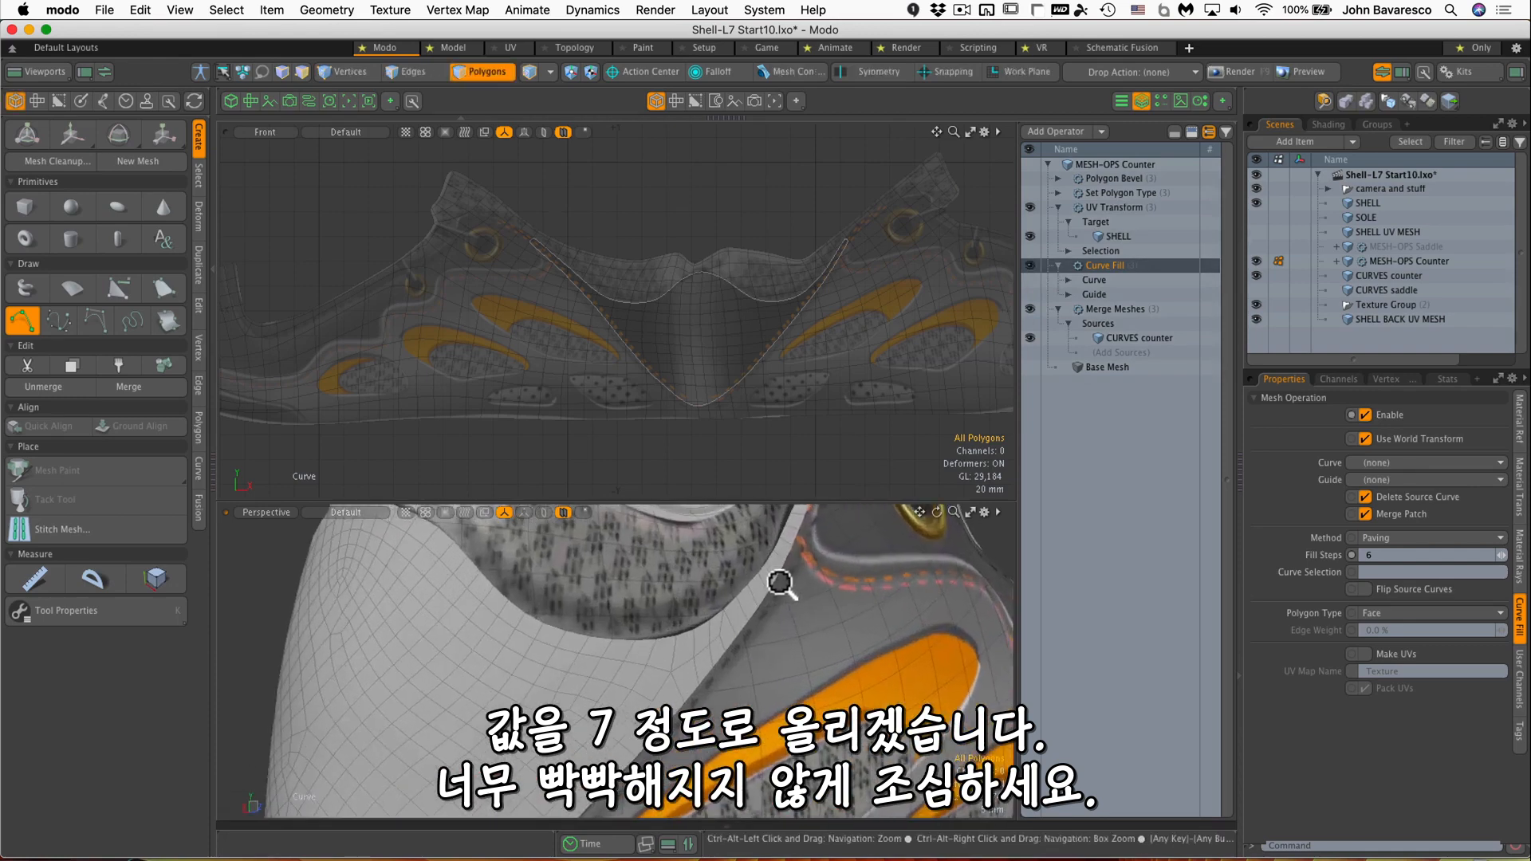
{"action": "left_click", "coordinate": [1369, 555]}
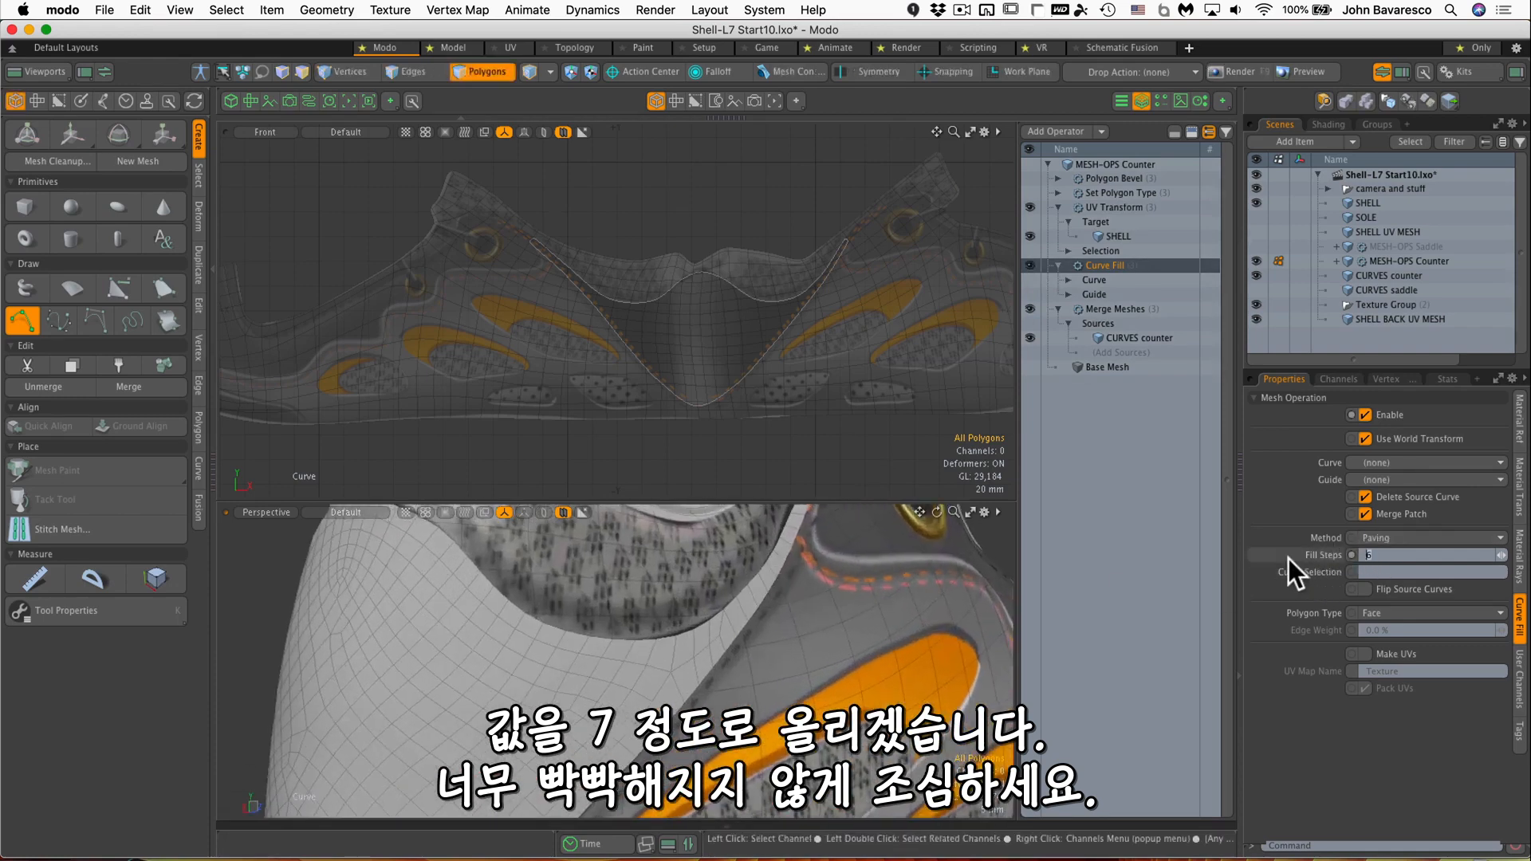
{"action": "type", "text": "7"}
{"action": "key", "text": "Return"}
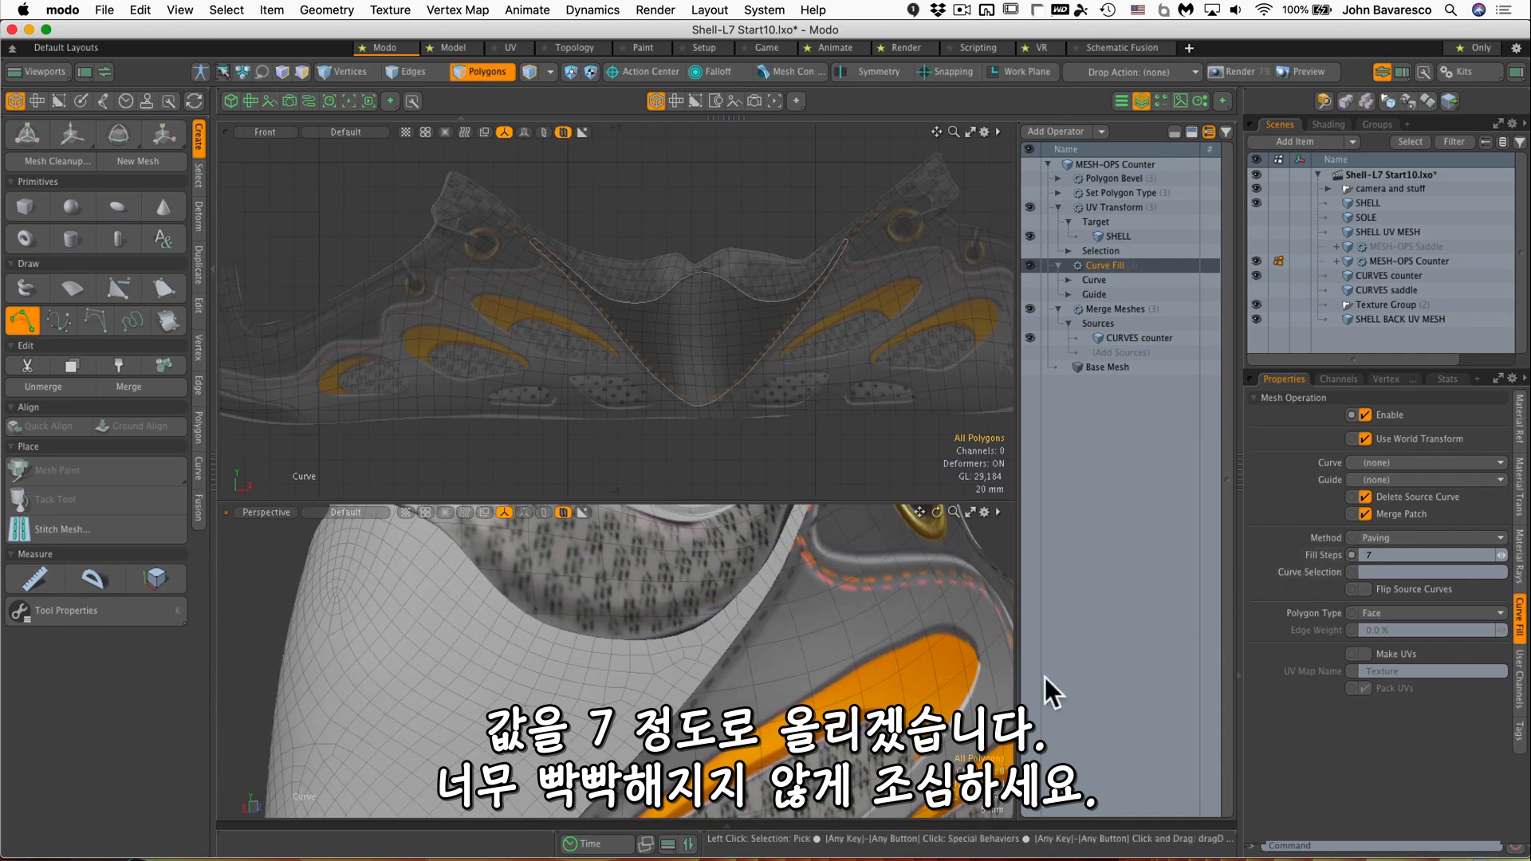
{"action": "left_click_drag", "start_coordinate": [787, 655], "coordinate": [726, 666], "text": "ctrl+alt"}
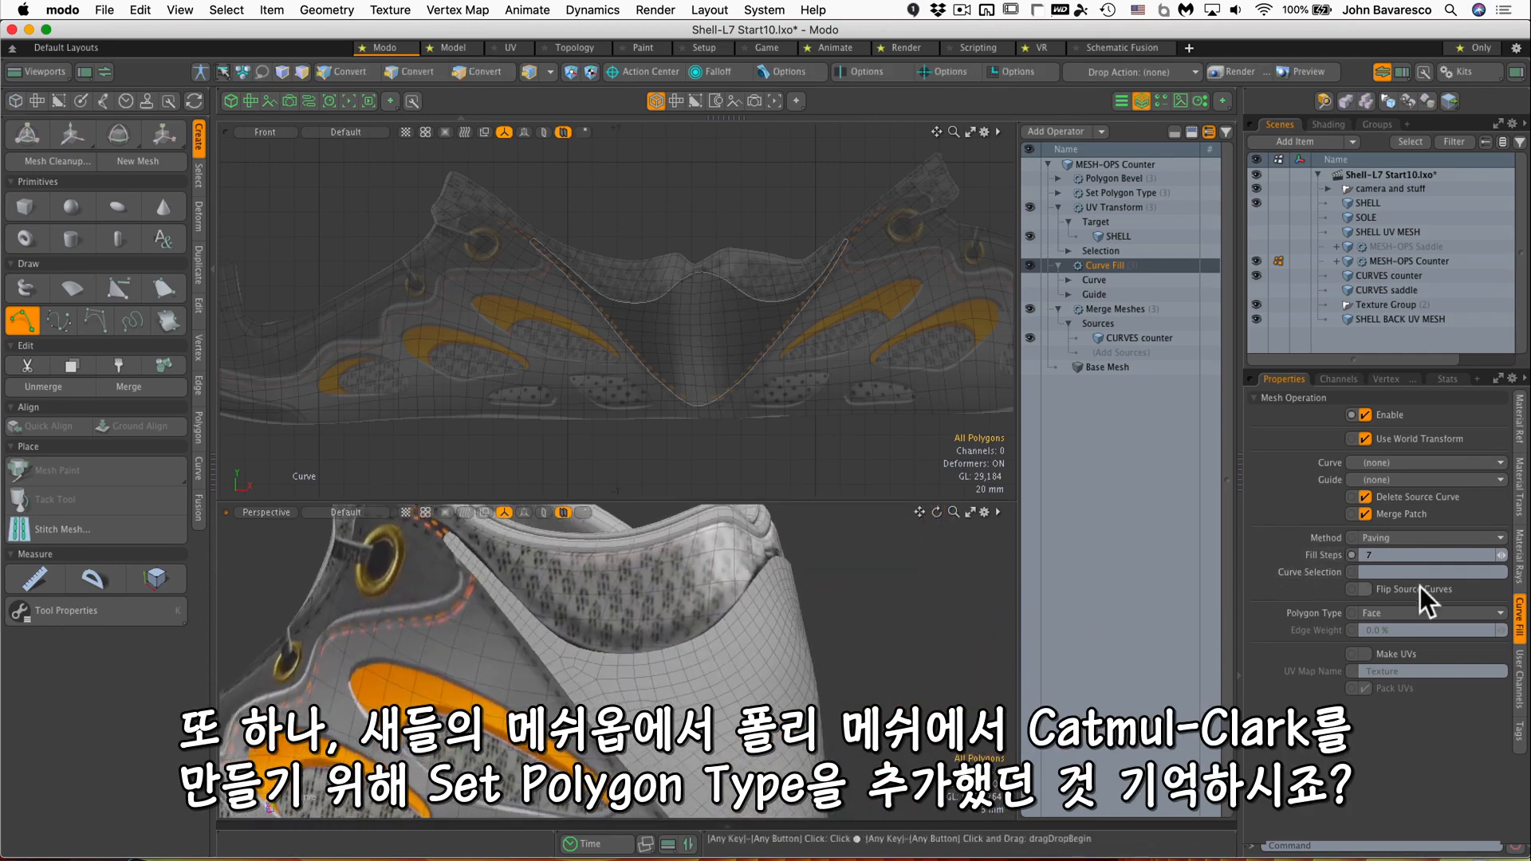
Set the Curve Fill operation's Polygon Type to Catmull-Clark, in place of the separate Set Polygon Type operation.
{"action": "left_click", "coordinate": [1121, 192]}
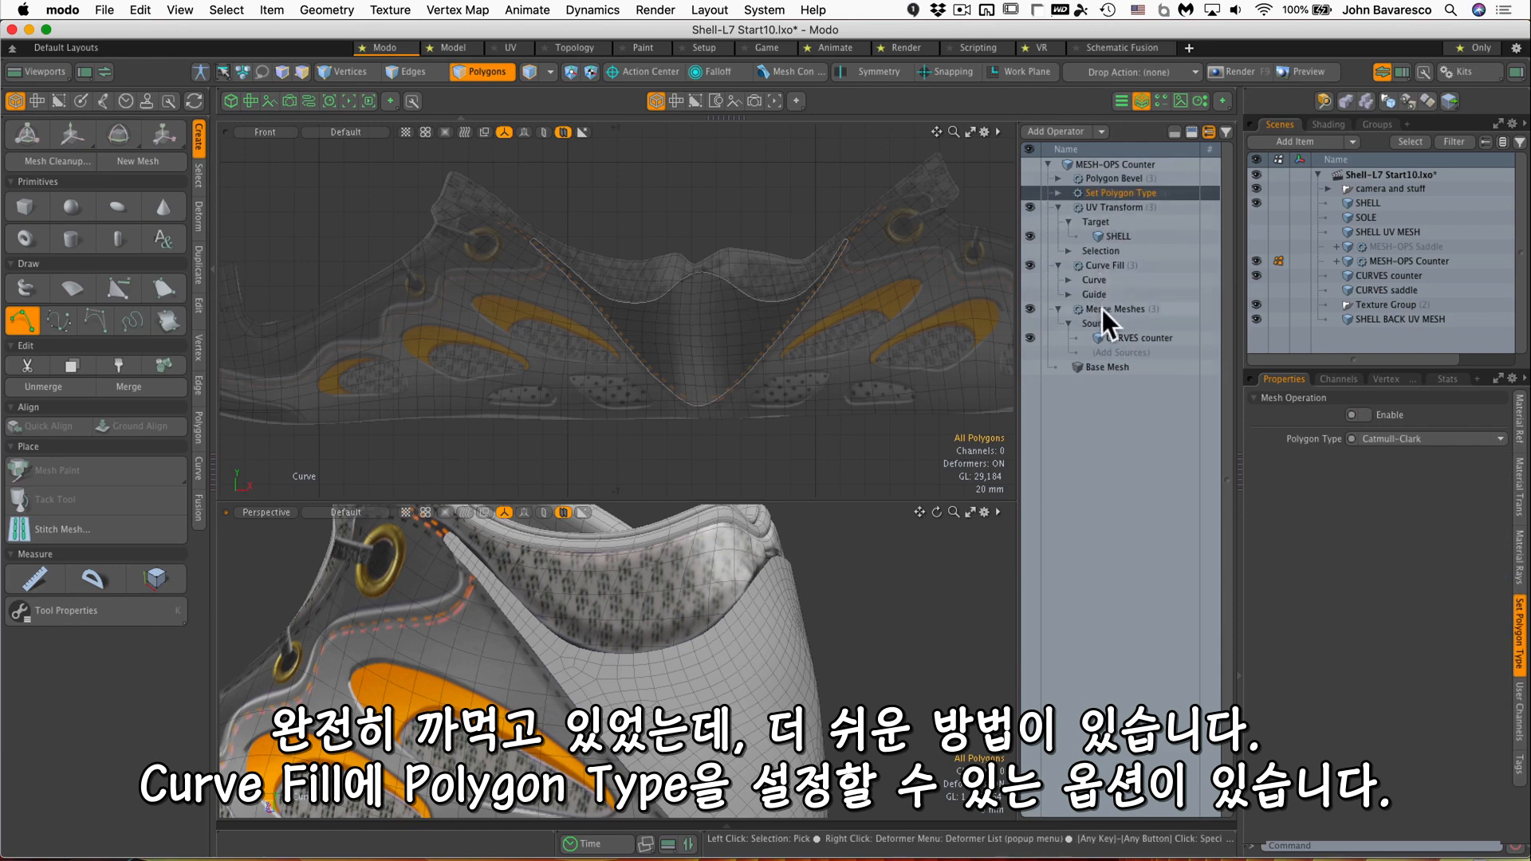
{"action": "left_click", "coordinate": [1101, 265]}
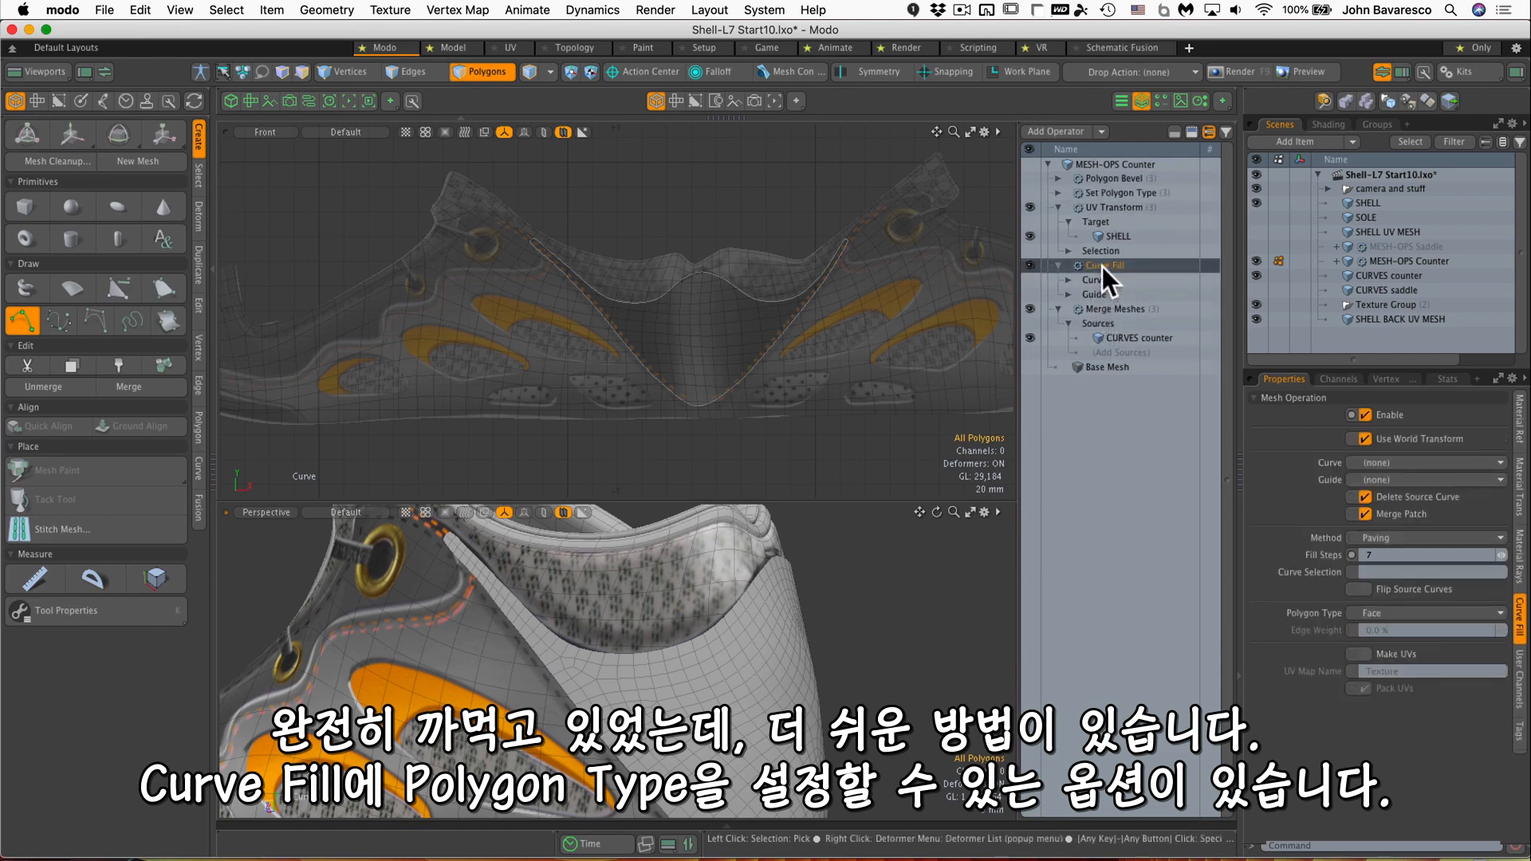
{"action": "left_click", "coordinate": [1400, 610]}
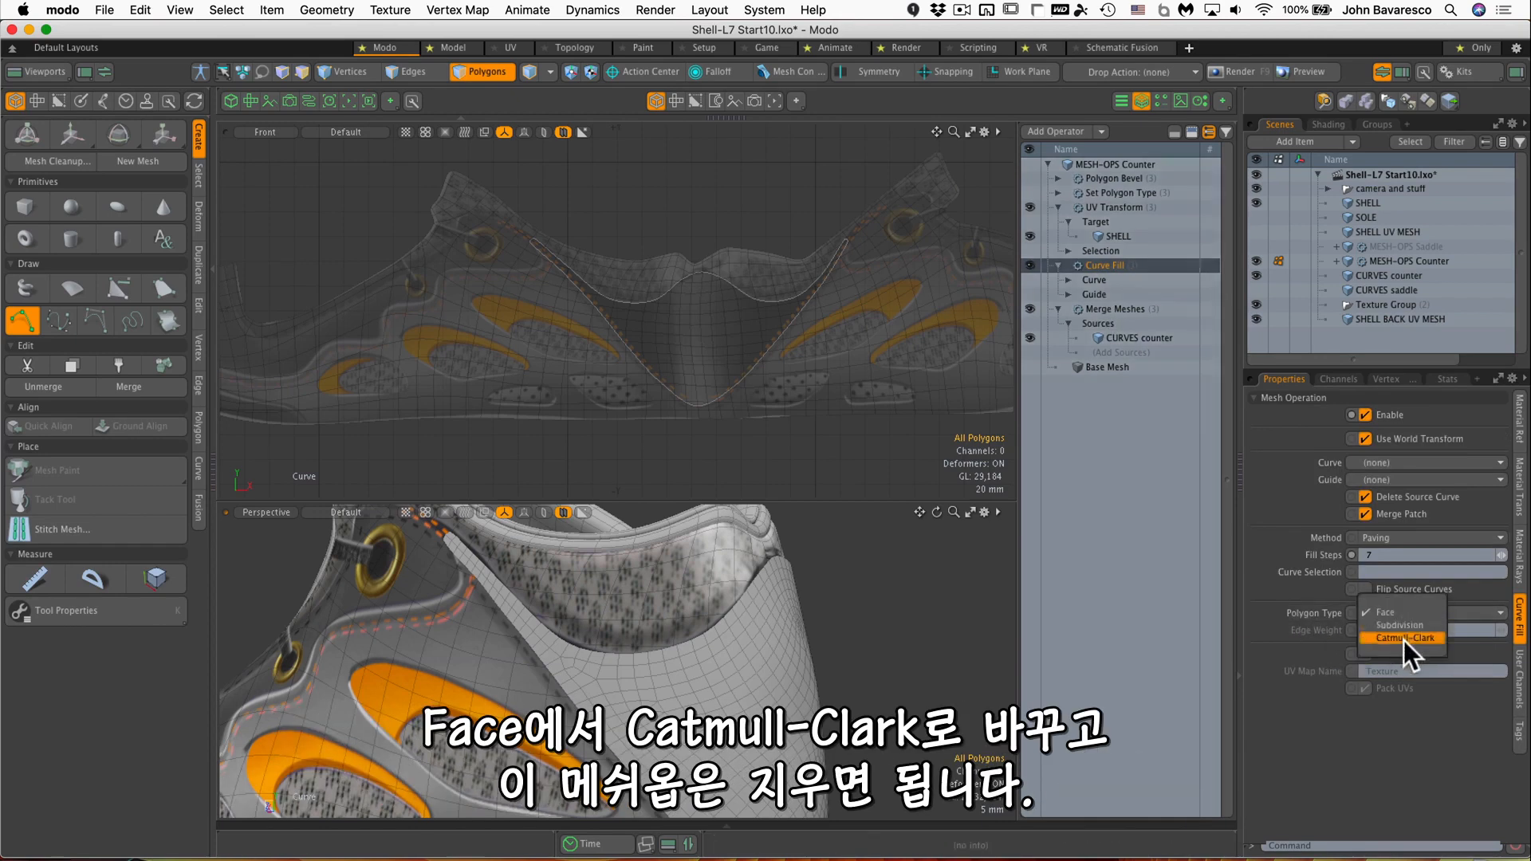
{"action": "left_click", "coordinate": [1404, 638]}
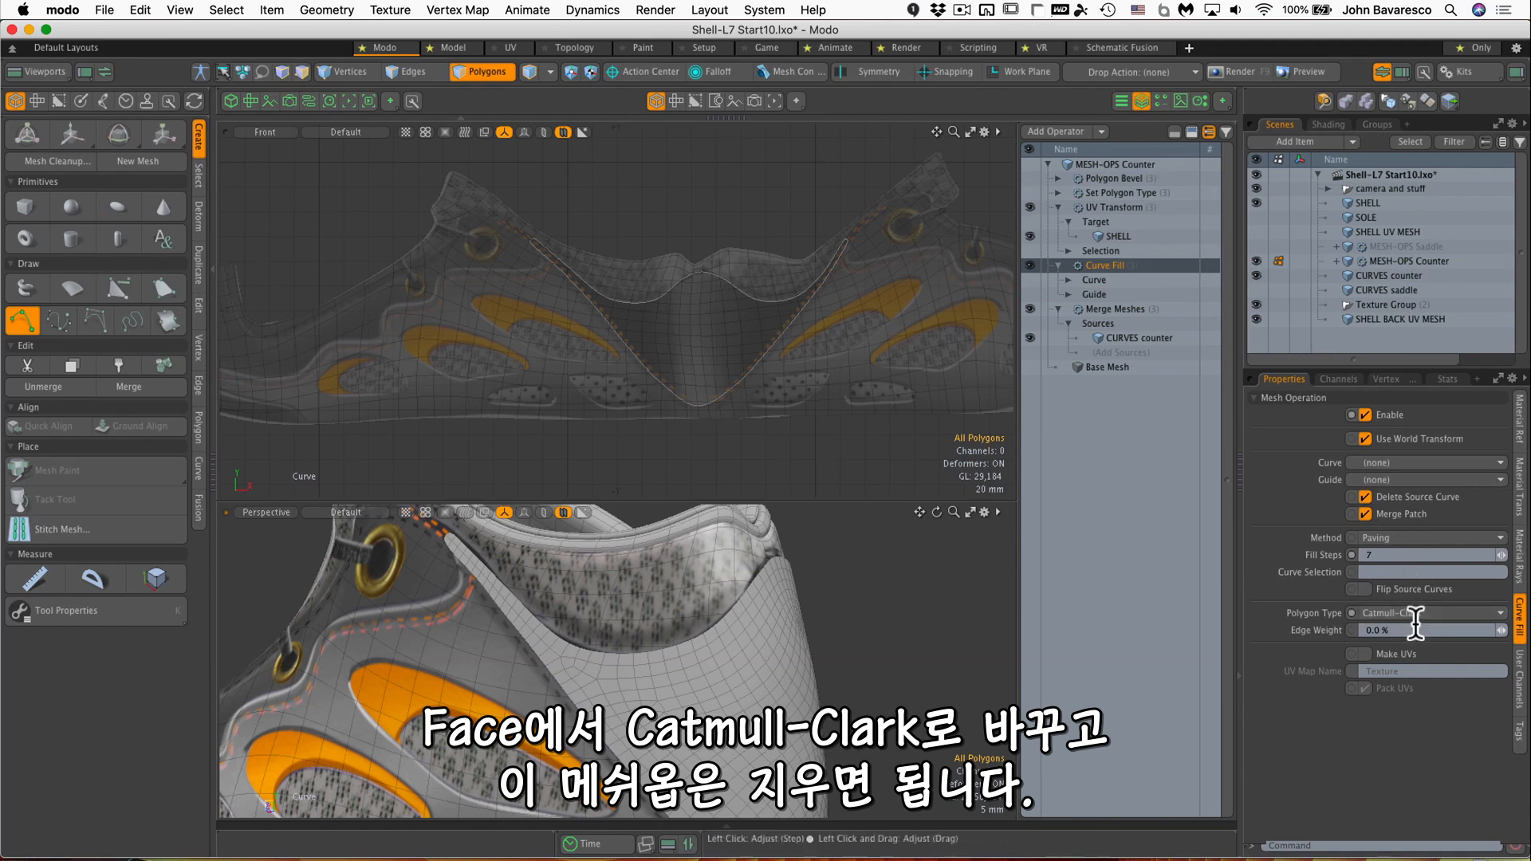
Enable the Polygon Bevel operation on the counter mesh and set UV Transform's Push to -0.5 mm.
{"action": "left_click", "coordinate": [1107, 179]}
{"action": "left_click", "coordinate": [1030, 178]}
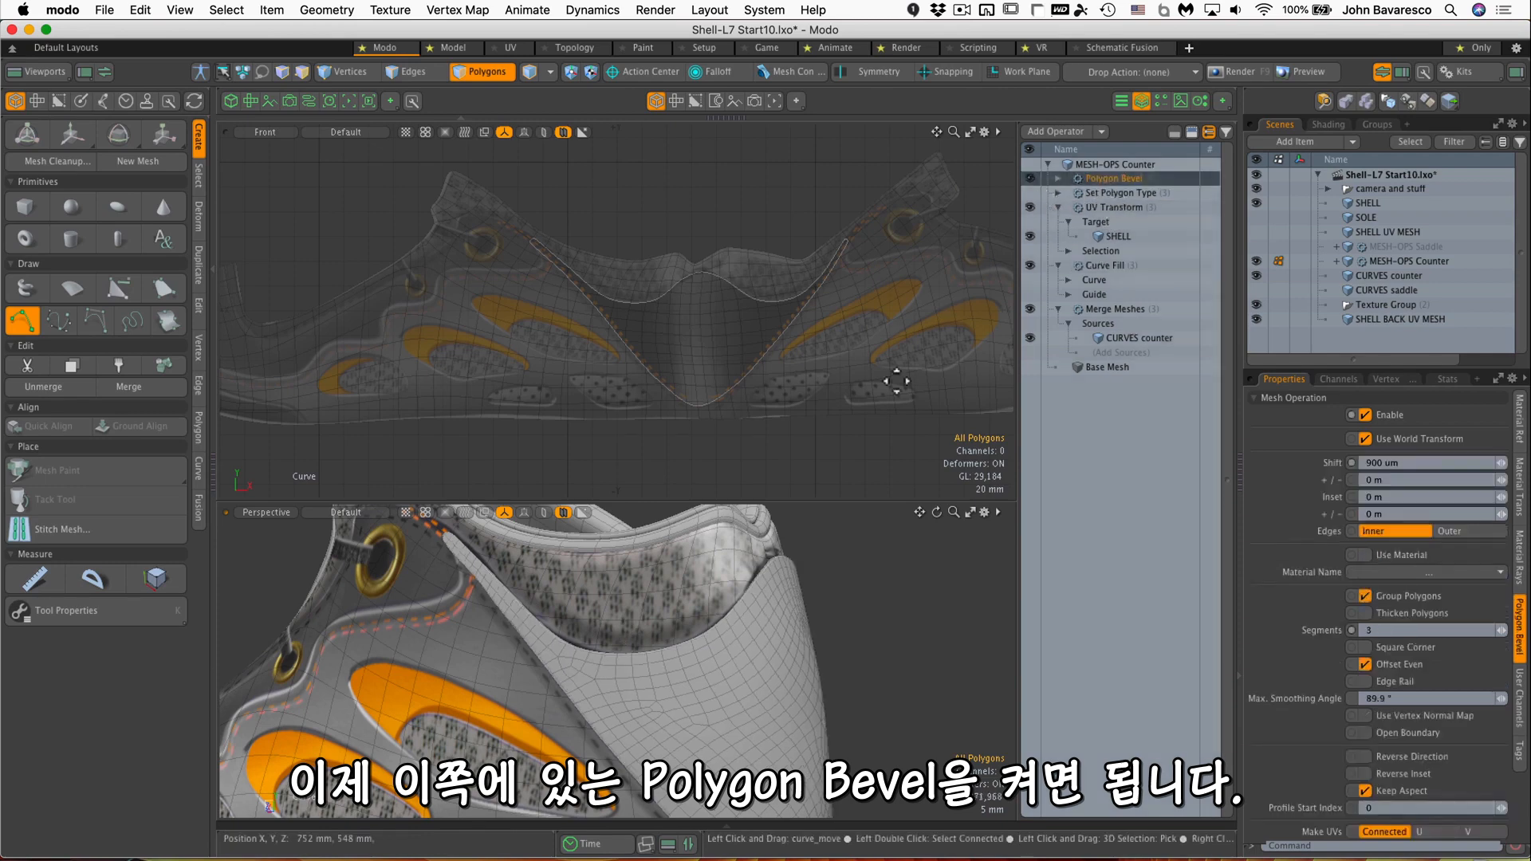
{"action": "mouse_move", "coordinate": [718, 608]}
{"action": "left_mouse_down", "text": "alt"}
{"action": "mouse_move", "coordinate": [769, 550]}
{"action": "mouse_move", "coordinate": [793, 547]}
{"action": "mouse_move", "coordinate": [828, 636]}
{"action": "mouse_move", "coordinate": [834, 563]}
{"action": "mouse_move", "coordinate": [844, 619]}
{"action": "mouse_move", "coordinate": [885, 558]}
{"action": "mouse_move", "coordinate": [780, 608]}
{"action": "mouse_move", "coordinate": [730, 591]}
{"action": "left_mouse_up", "text": "alt"}
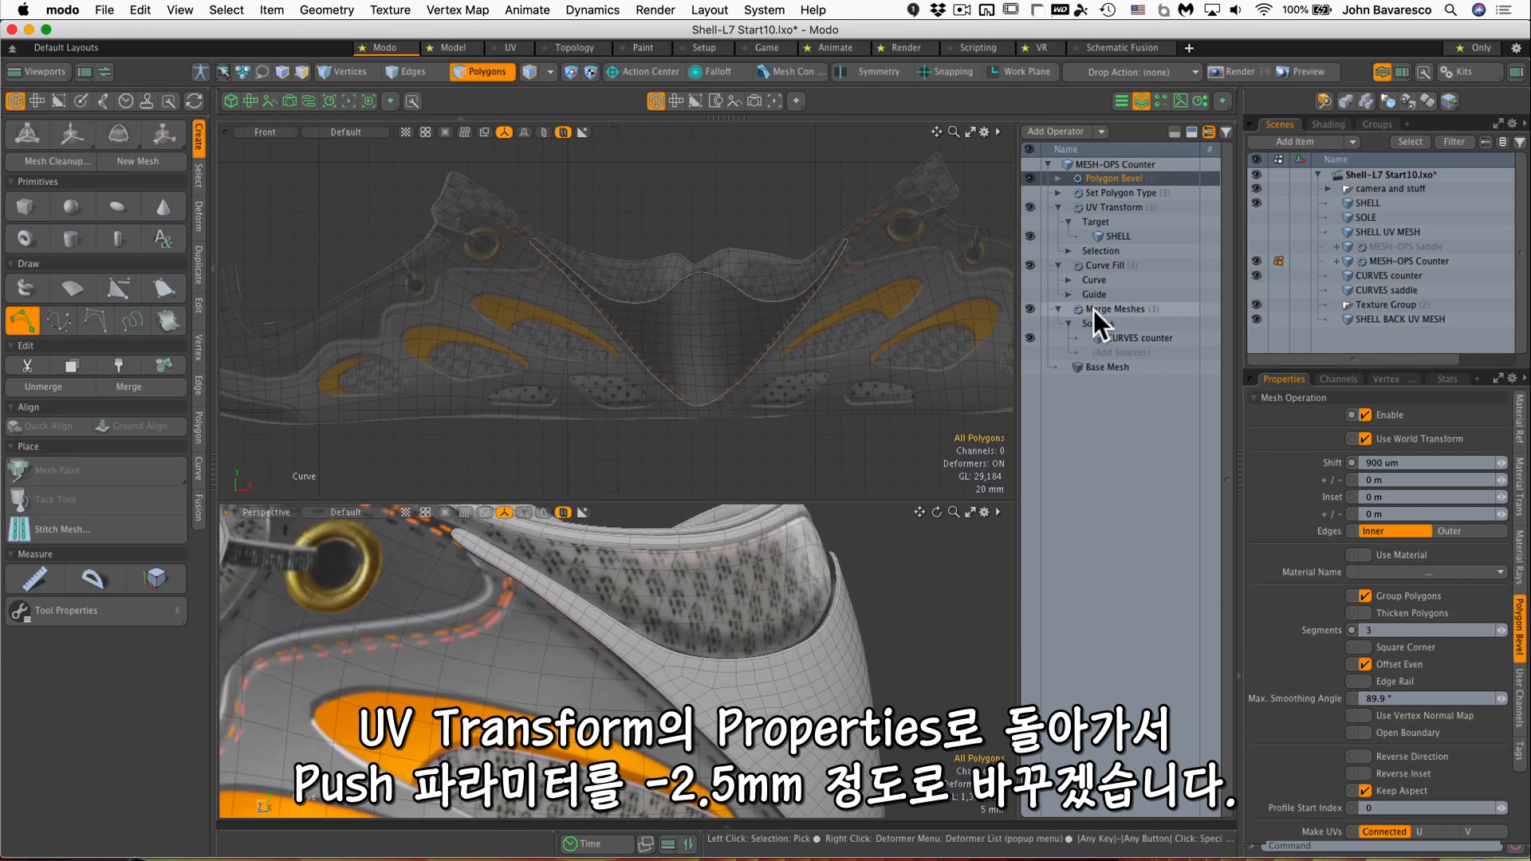
{"action": "left_click", "coordinate": [1111, 208]}
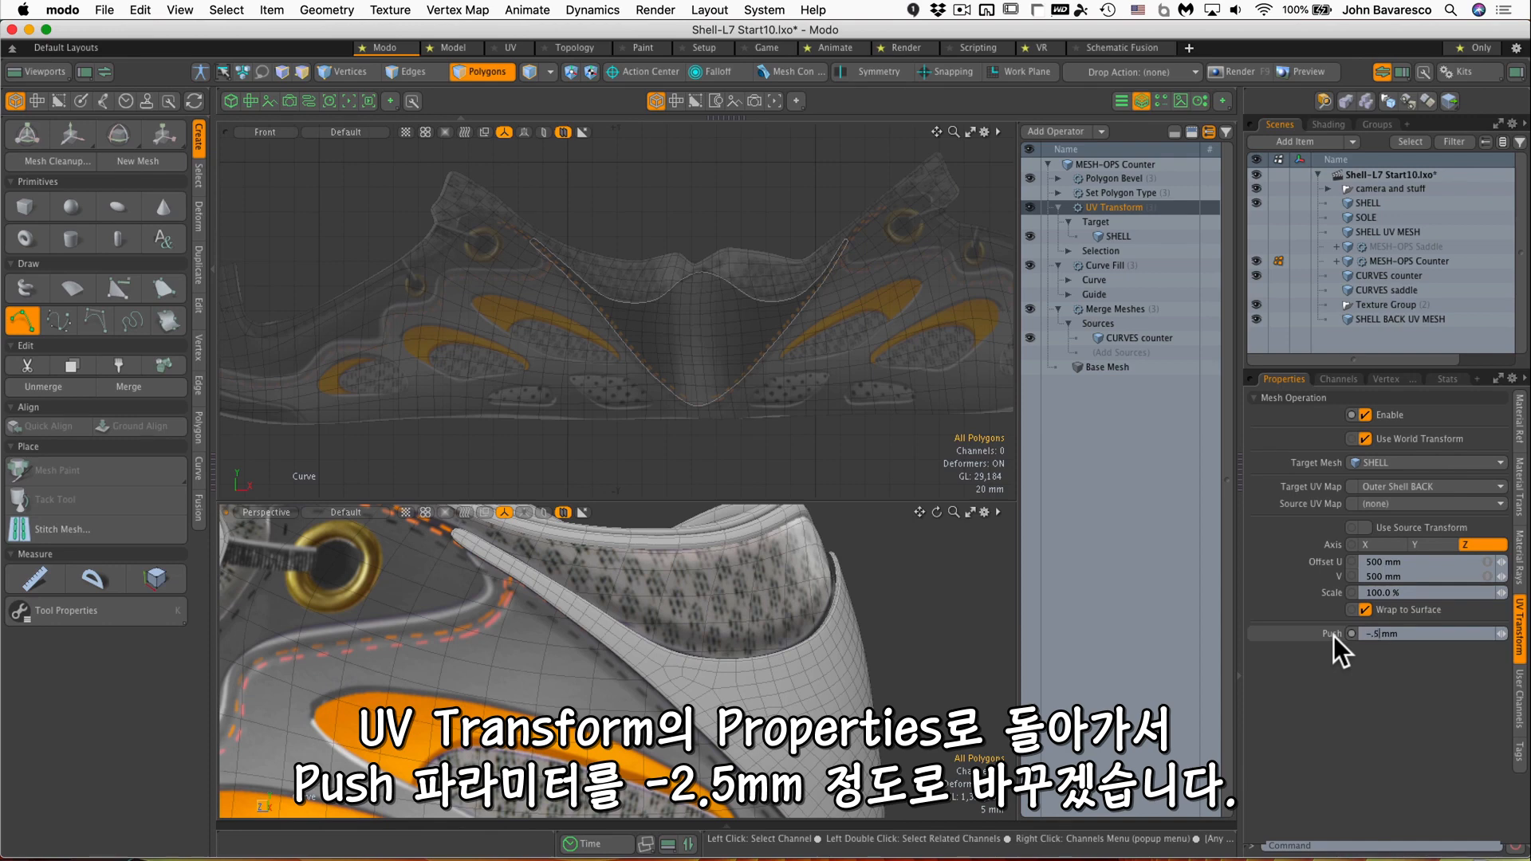
{"action": "key", "text": "Return"}
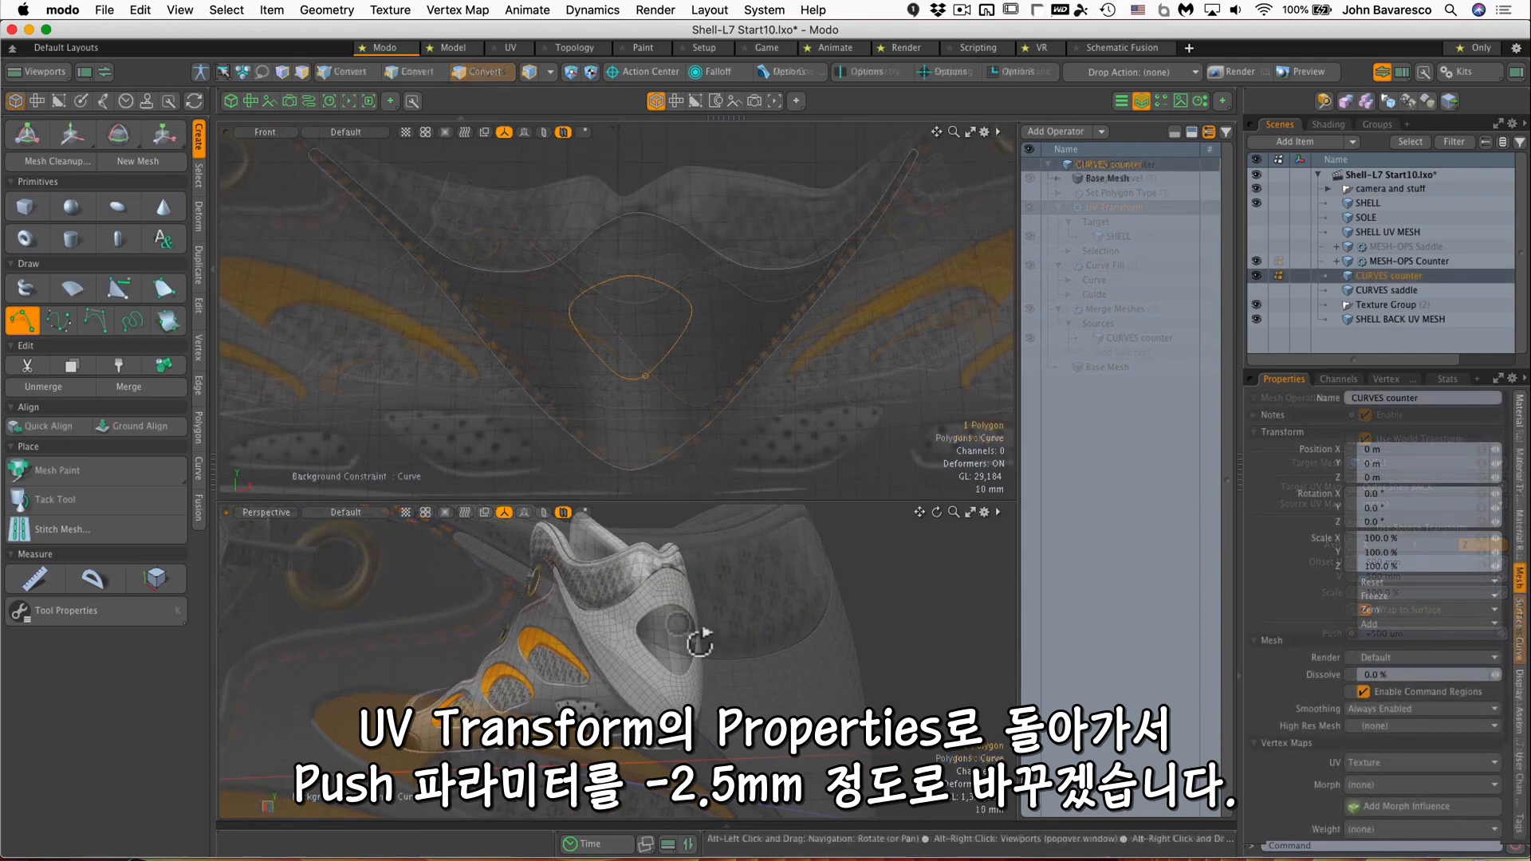
Examine the counter panel with its heel cutout and the whole shoe from the back and the side.
{"action": "left_click_drag", "start_coordinate": [700, 638], "coordinate": [786, 622], "text": "alt"}
{"action": "left_click_drag", "start_coordinate": [673, 619], "coordinate": [686, 447], "text": "ctrl+alt"}
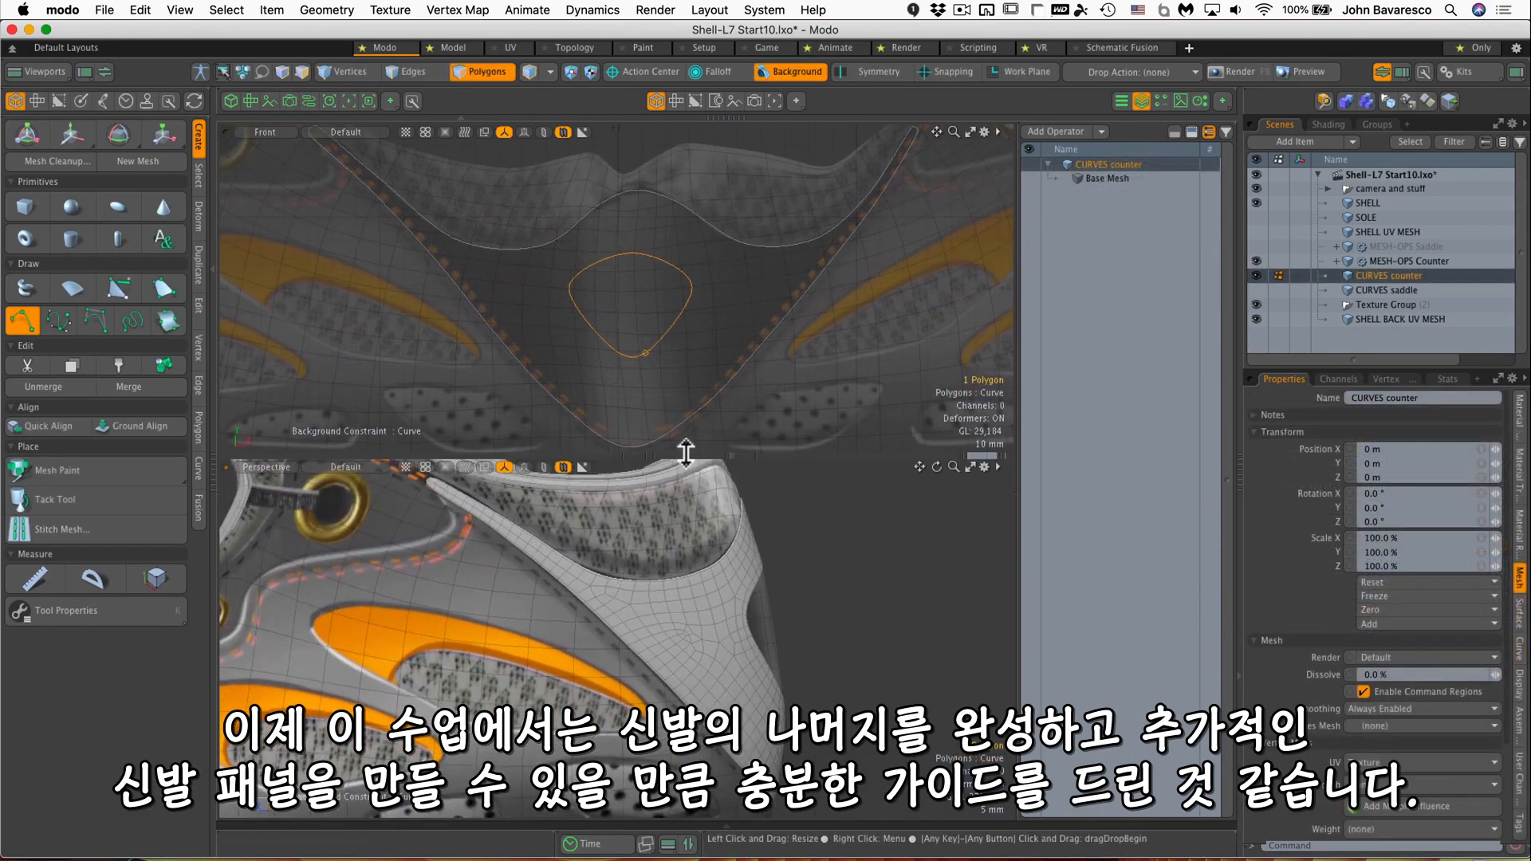
{"action": "left_click_drag", "start_coordinate": [758, 553], "coordinate": [590, 626], "text": "ctrl+alt"}
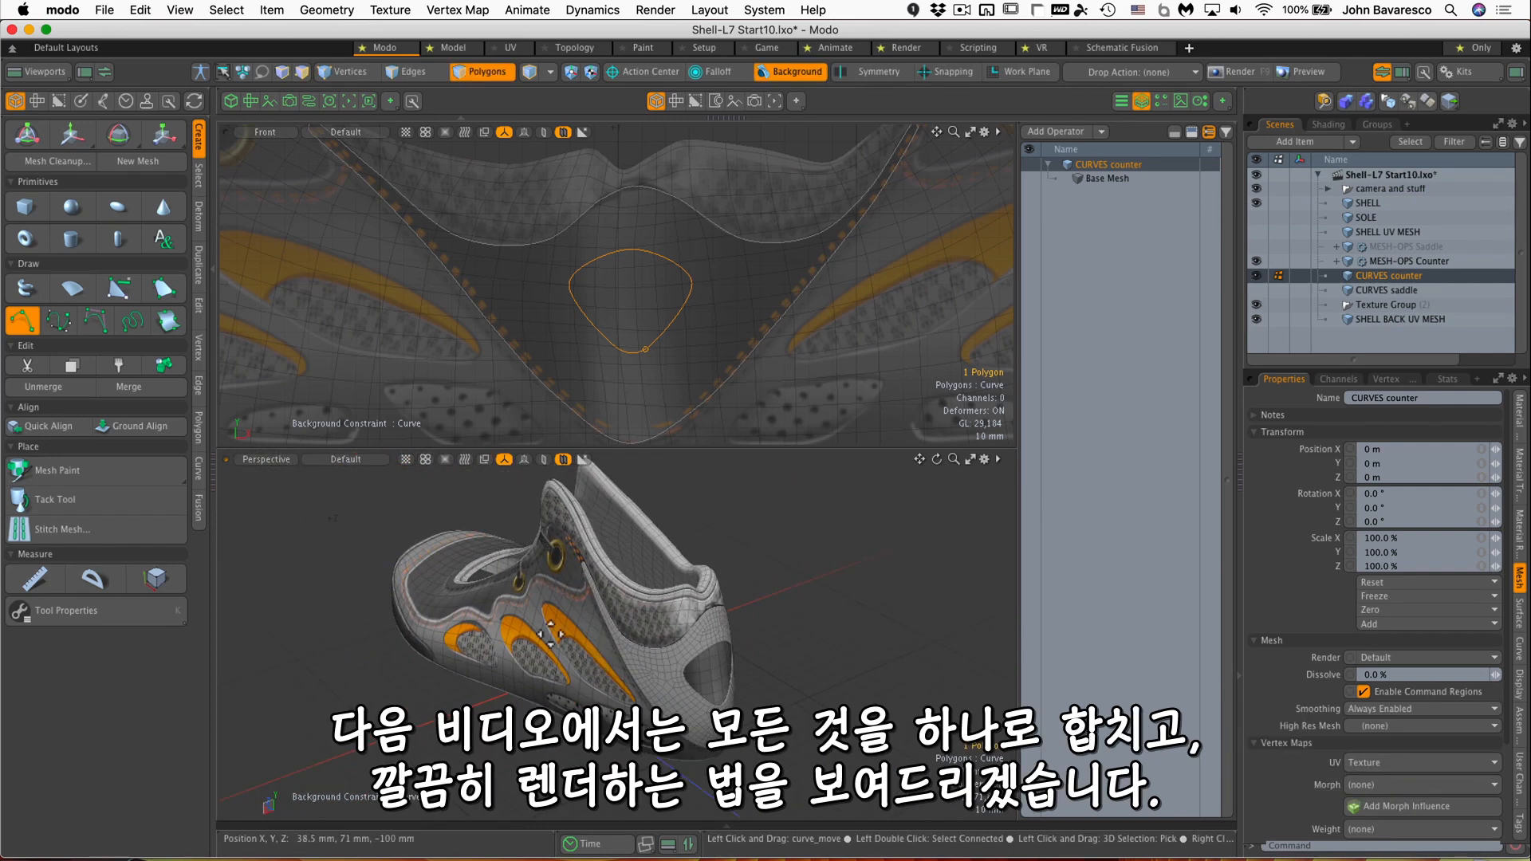
{"action": "left_click_drag", "start_coordinate": [598, 692], "coordinate": [591, 641], "text": "alt"}
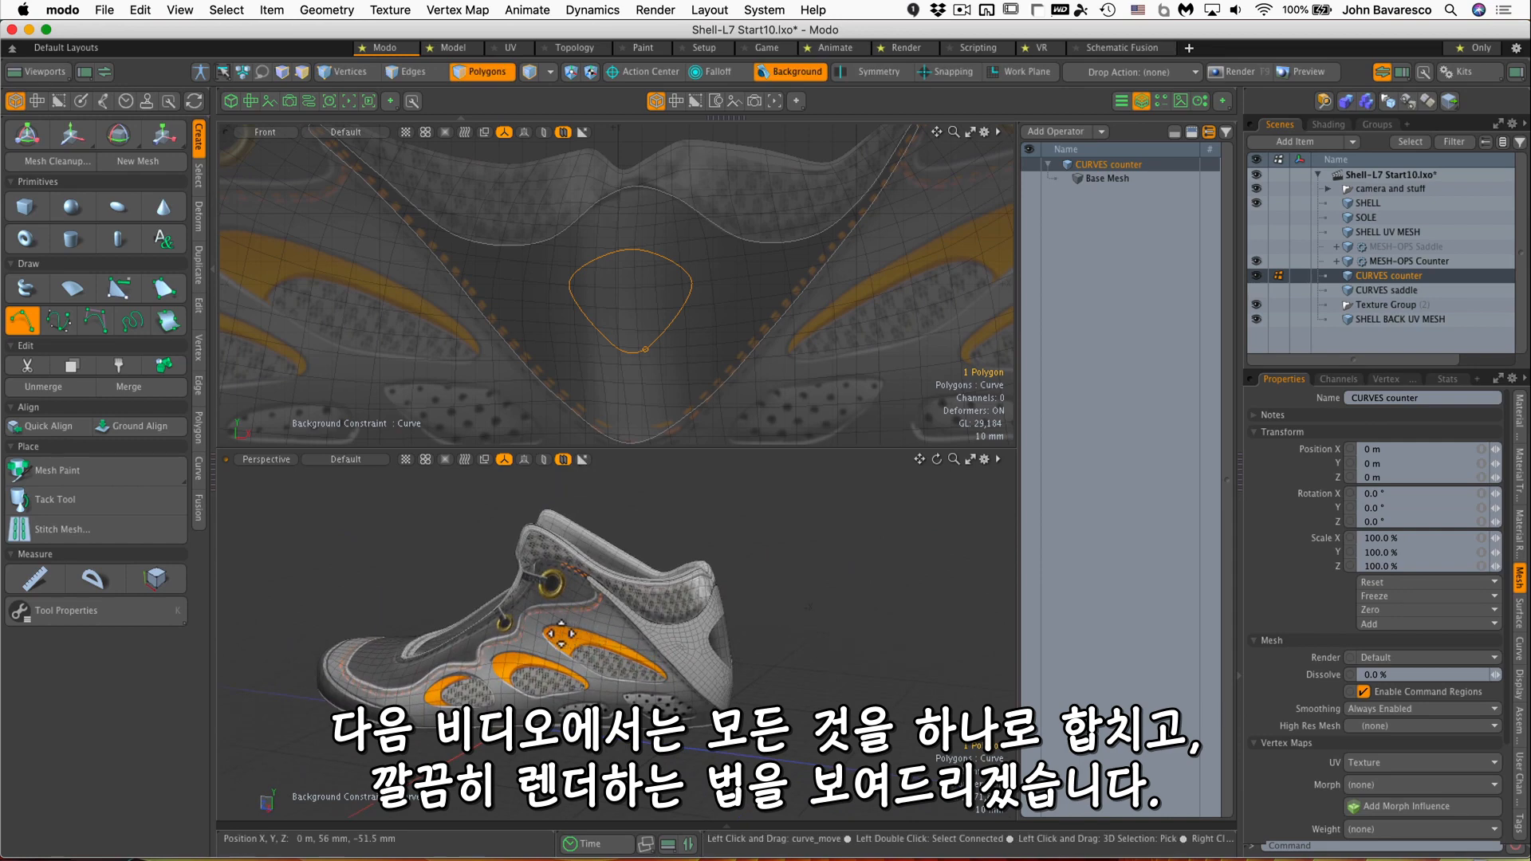